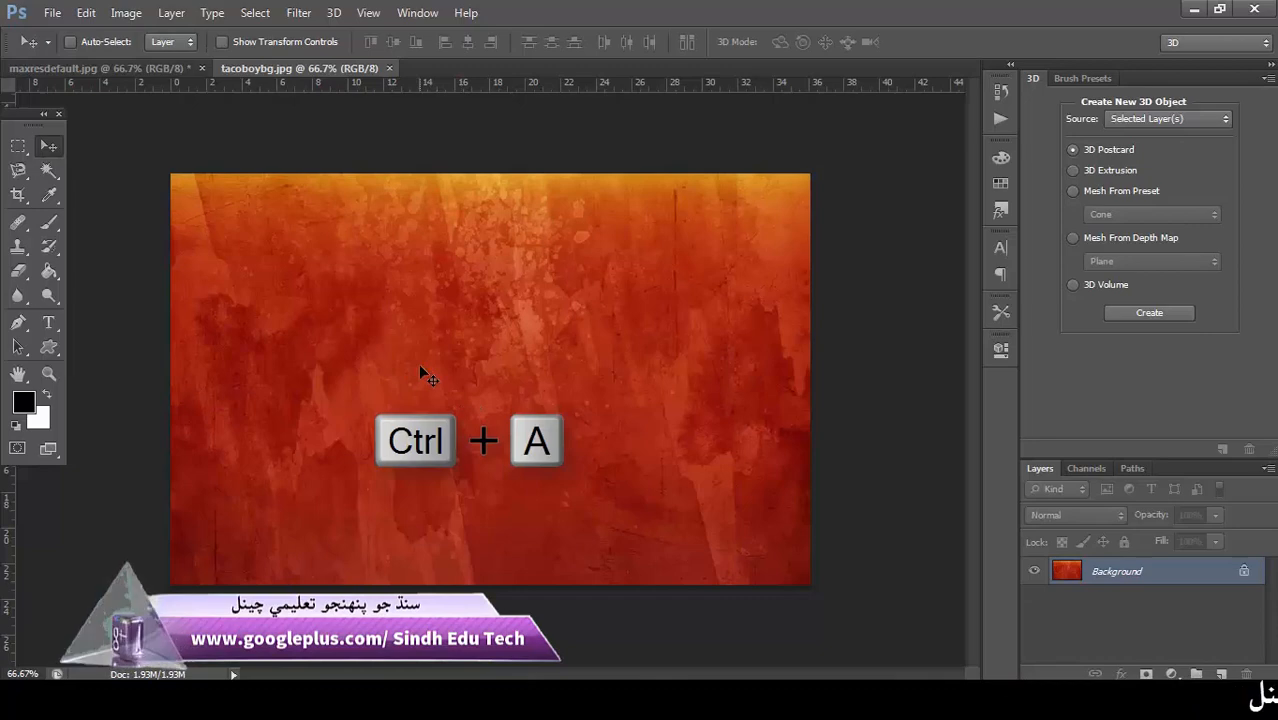
Step: Copy the entire tacoboybg.jpg texture image and switch to the maxresdefault.jpg document
key(ctrl+a)
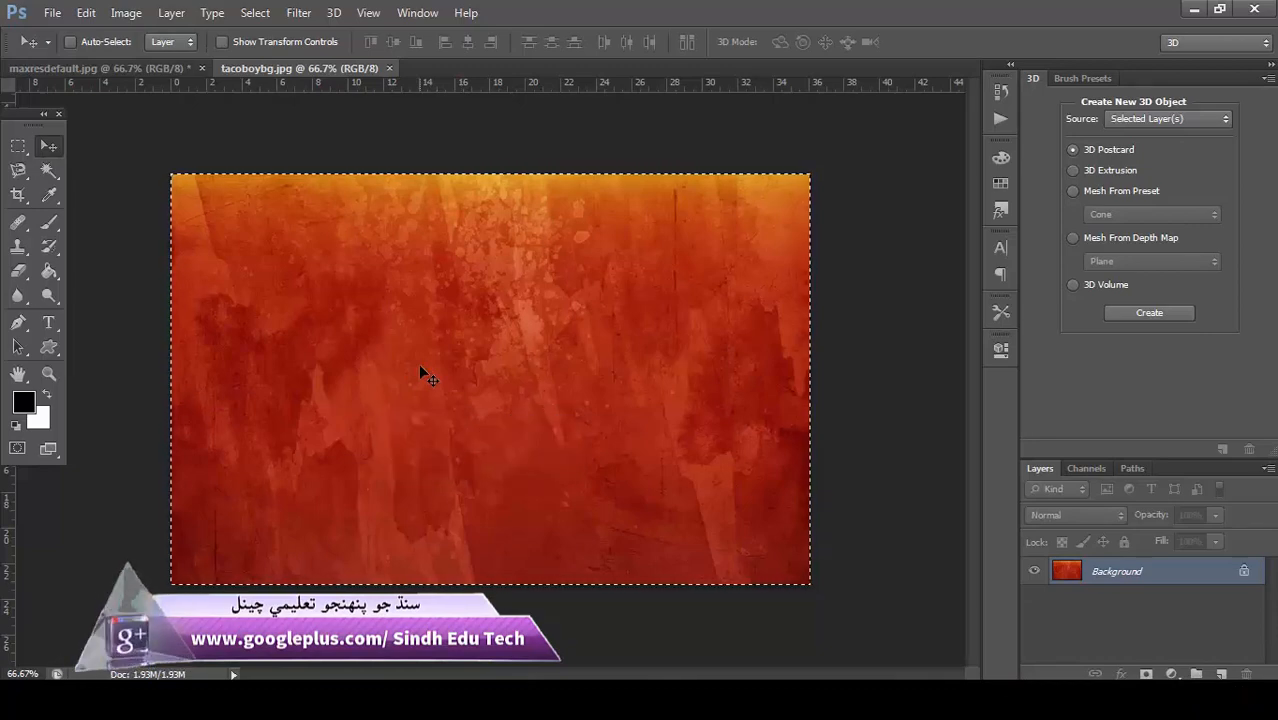
key(ctrl+c)
click(128, 68)
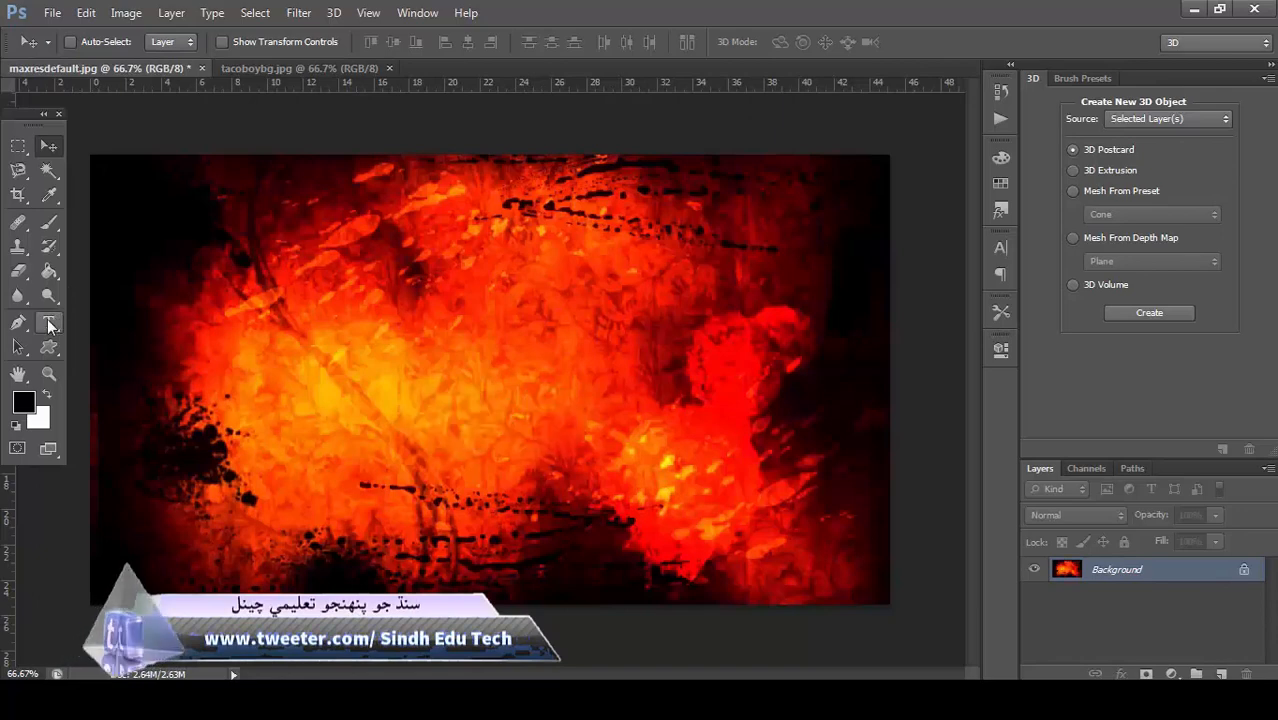
Step: Set the keyboard language to Persian and add the text سنڌي near the canvas centre in the Sarem Naimatullah font
click(49, 323)
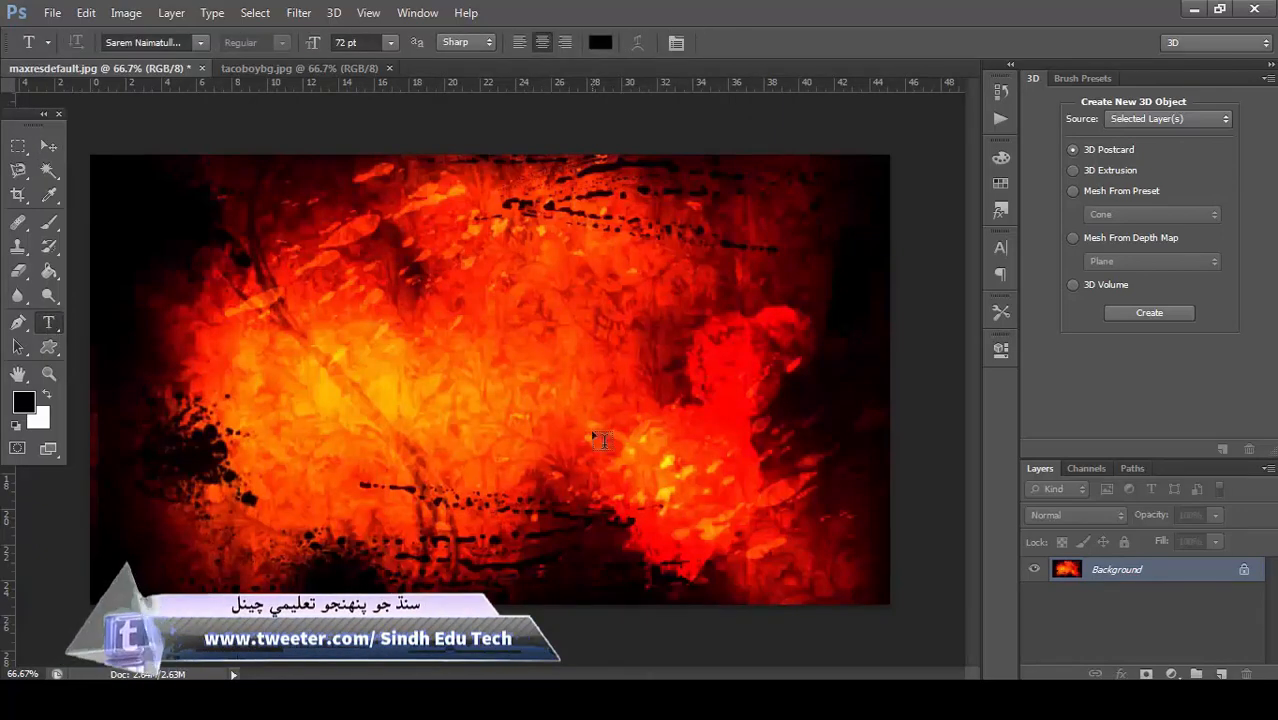
click(199, 44)
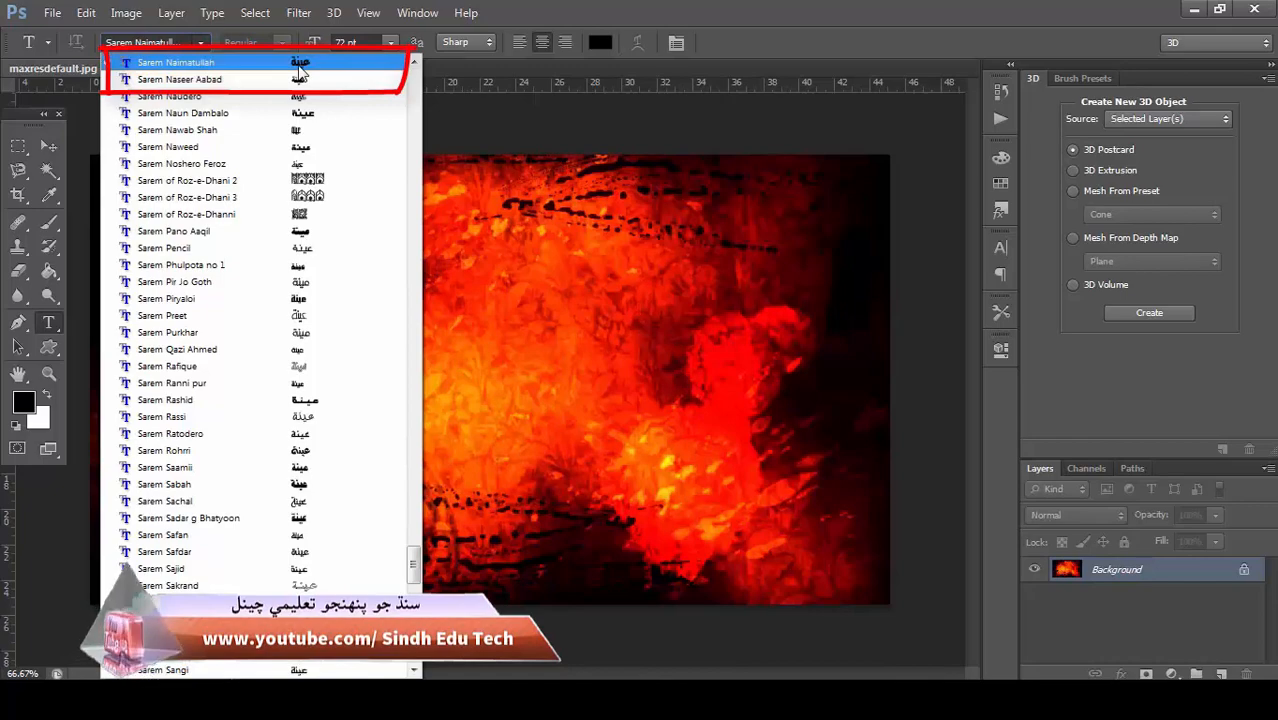
click(502, 113)
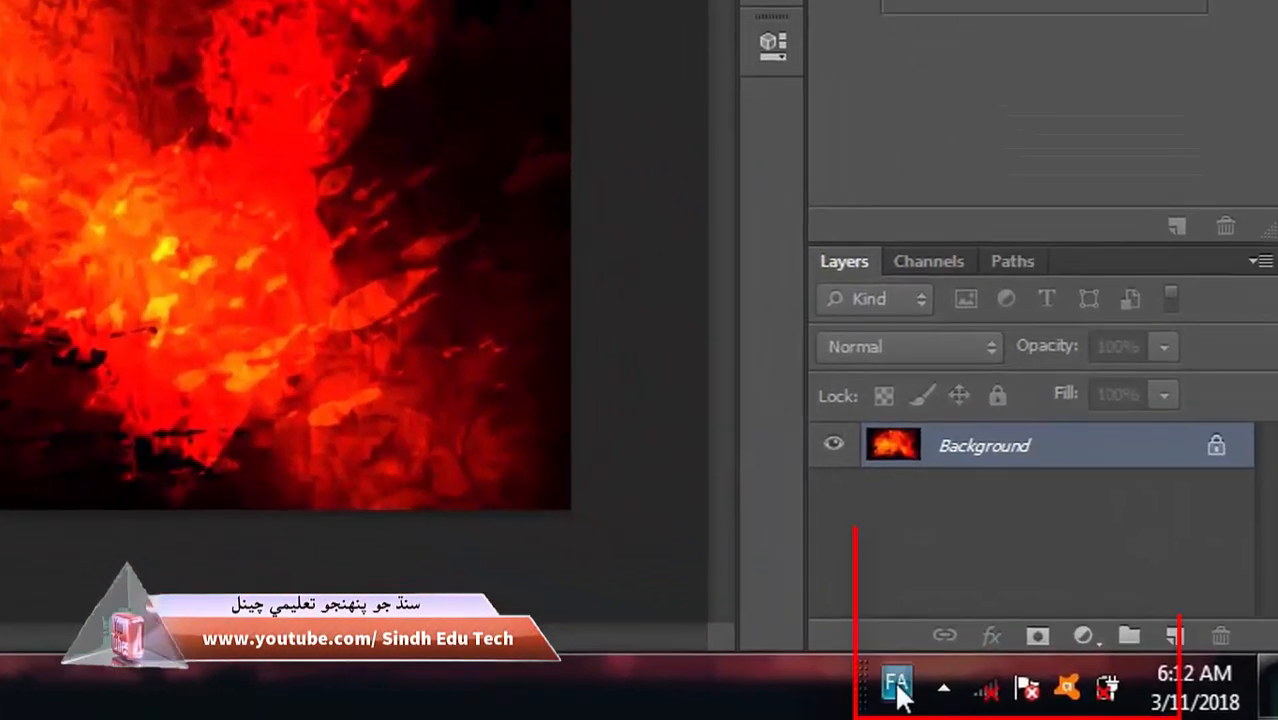
click(896, 686)
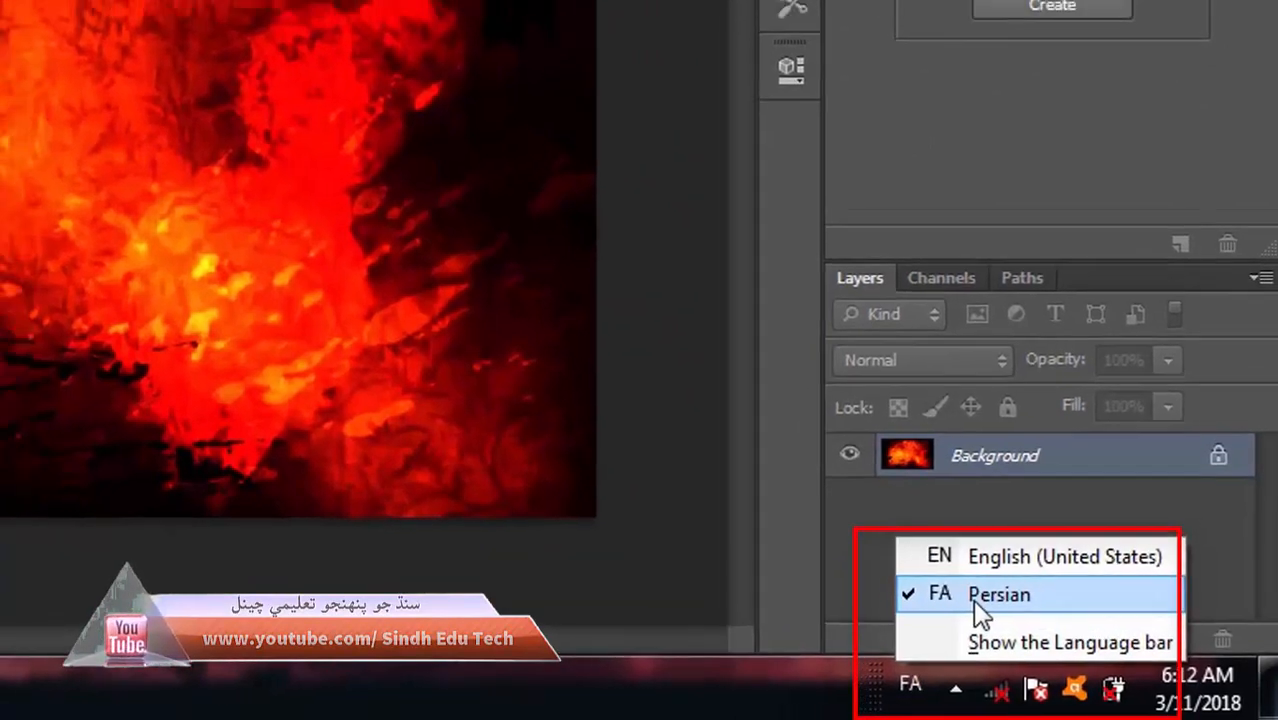
click(961, 592)
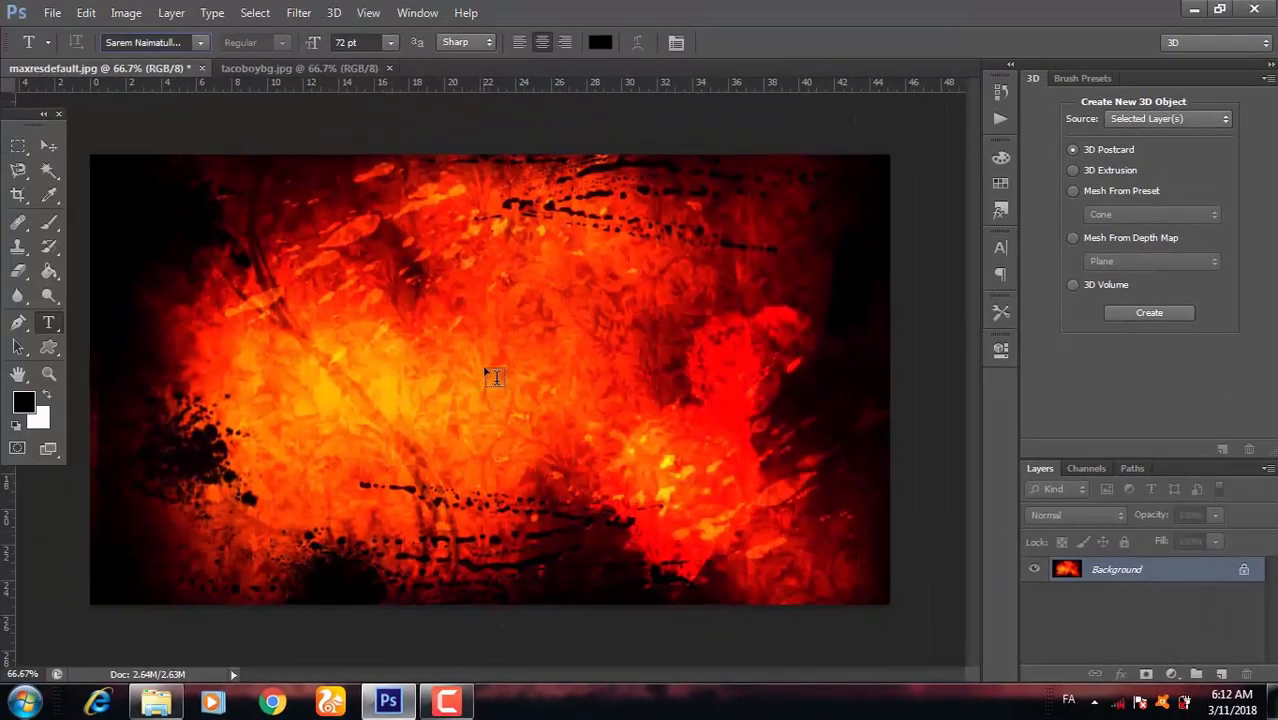
click(495, 374)
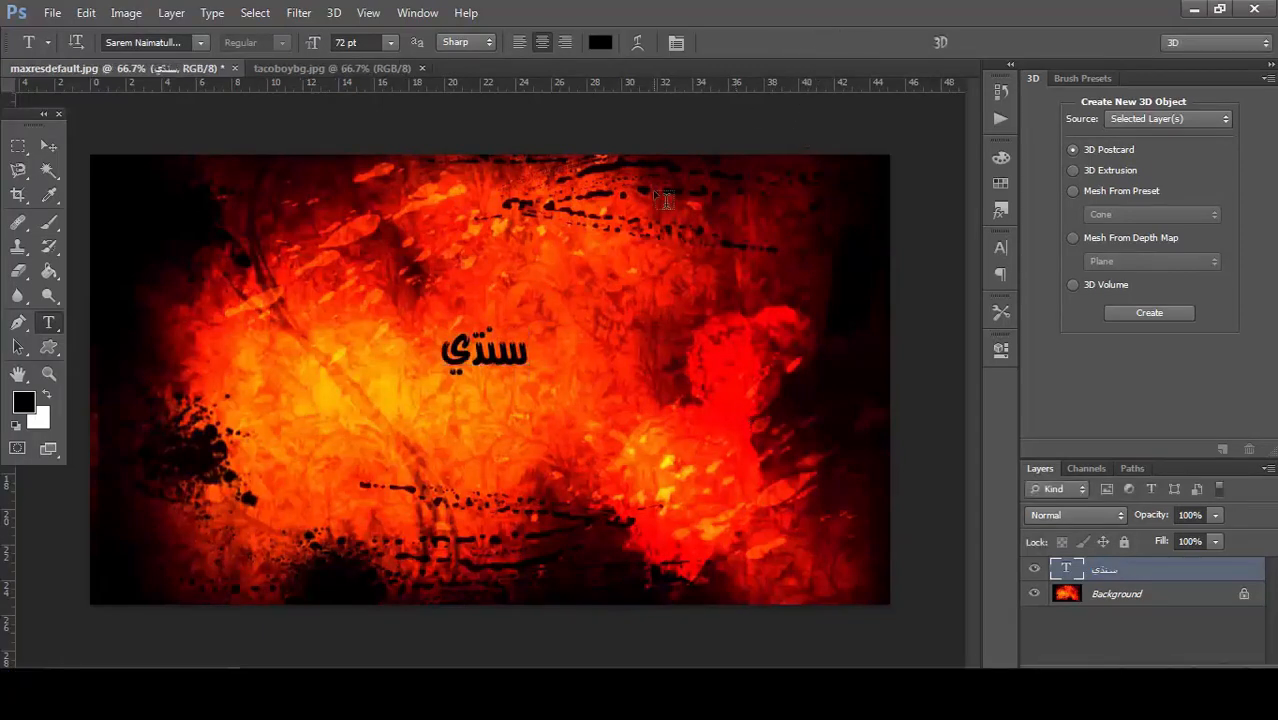
Step: Scale the سنڌي text to about 844% width and 452% height so it spans most of the canvas, centred vertically
key(ctrl+t)
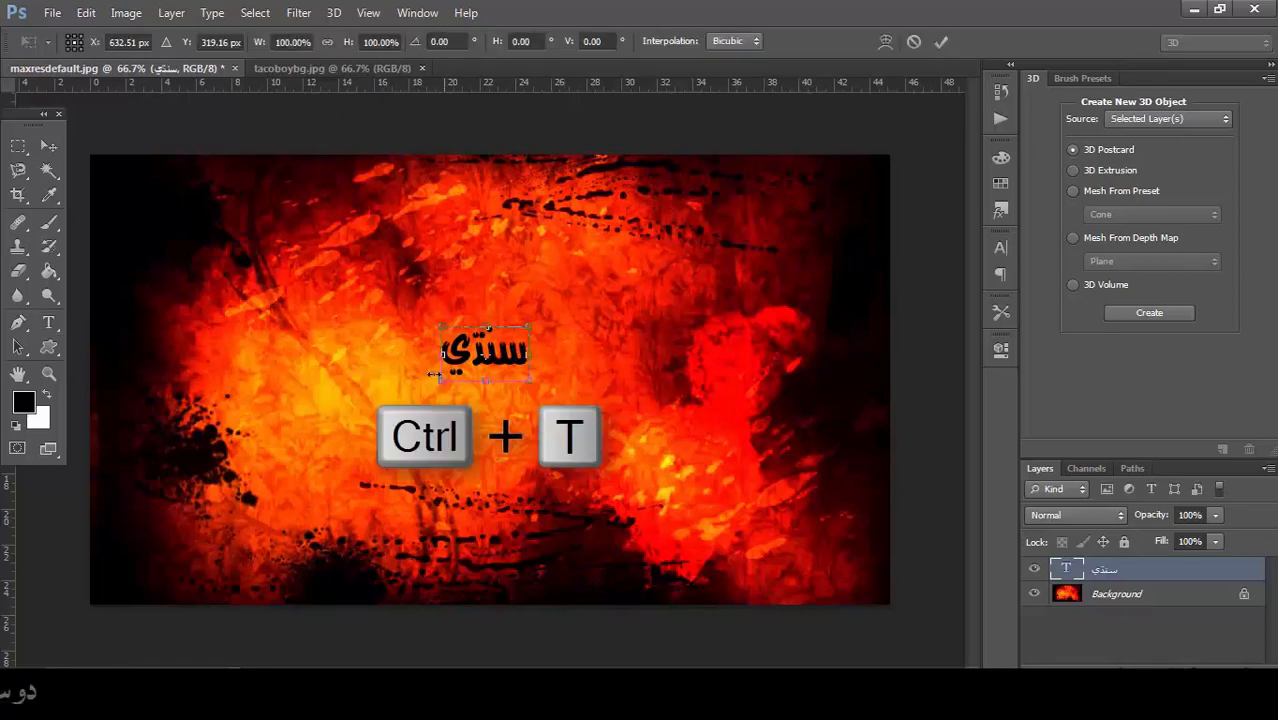
drag(441, 353, 140, 354)
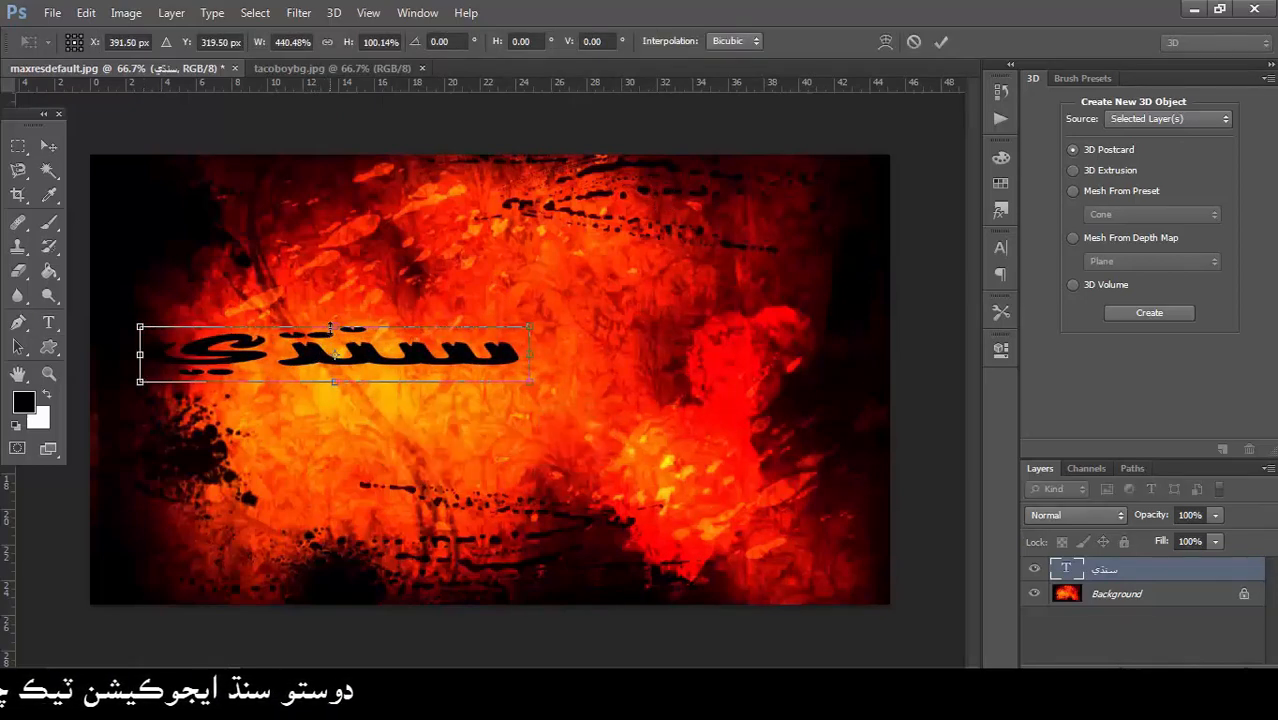
drag(334, 326, 334, 276)
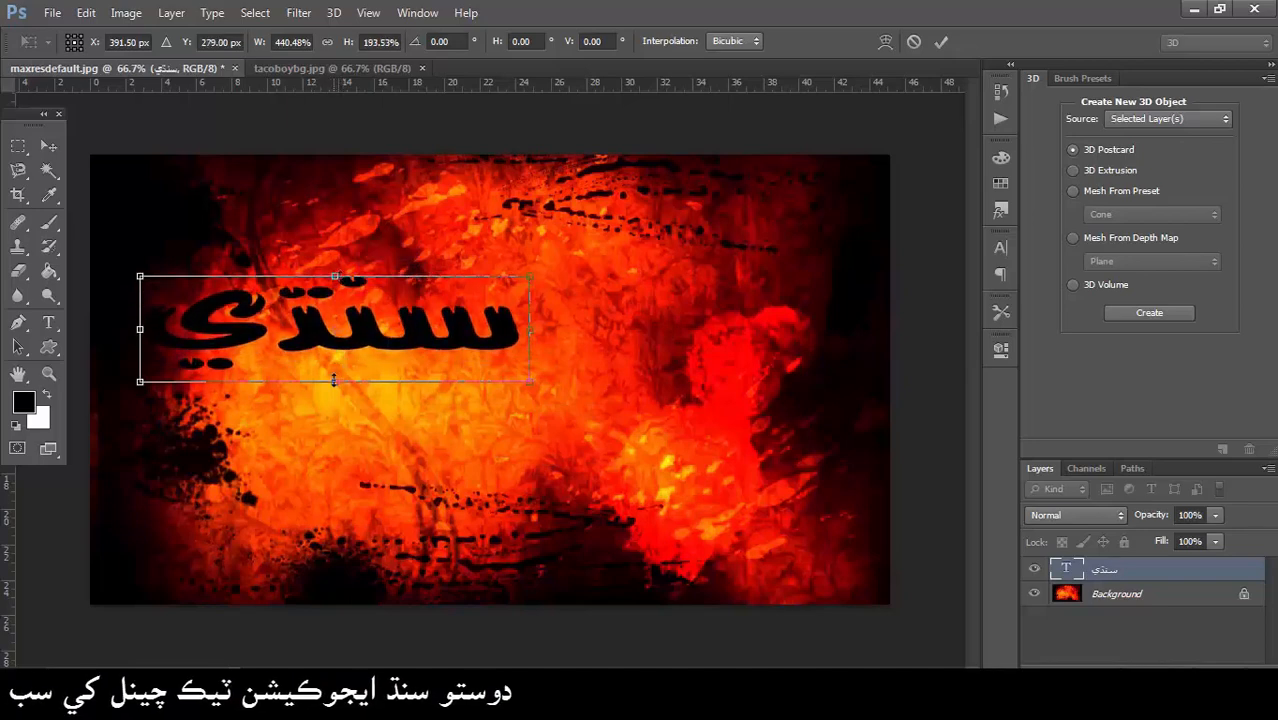
drag(335, 381, 335, 477)
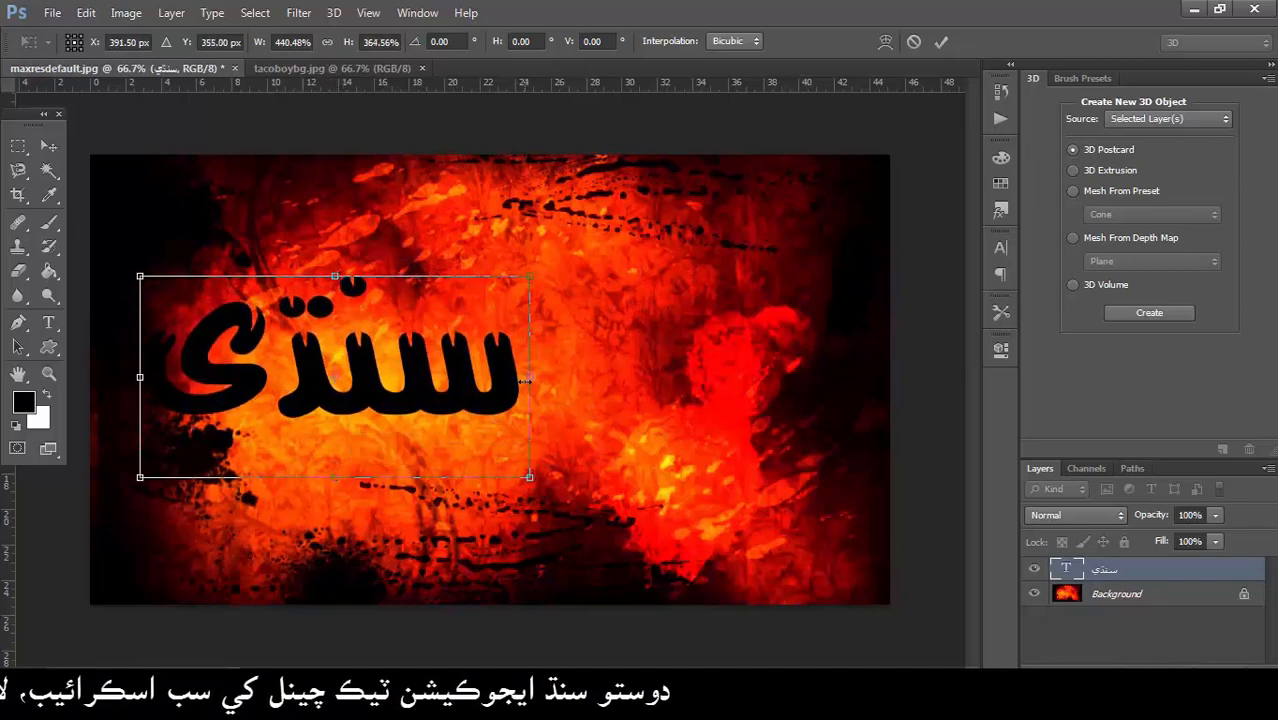
drag(529, 377, 865, 378)
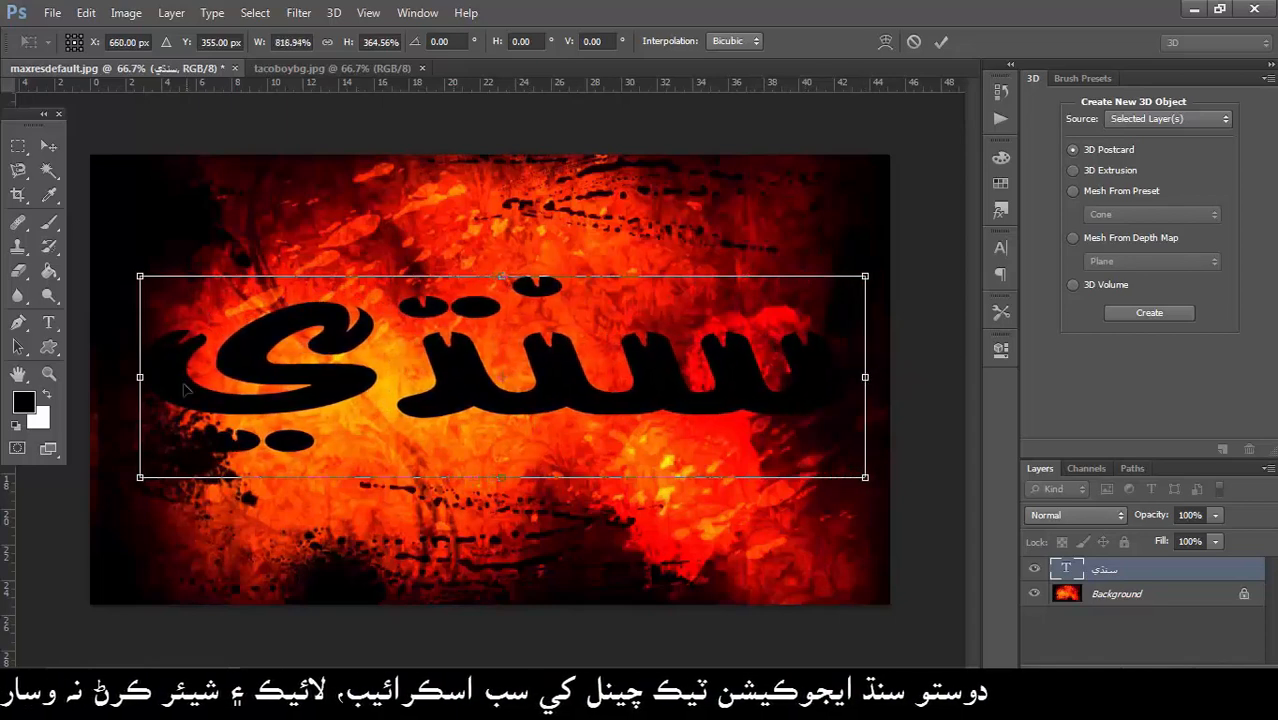
drag(140, 377, 117, 378)
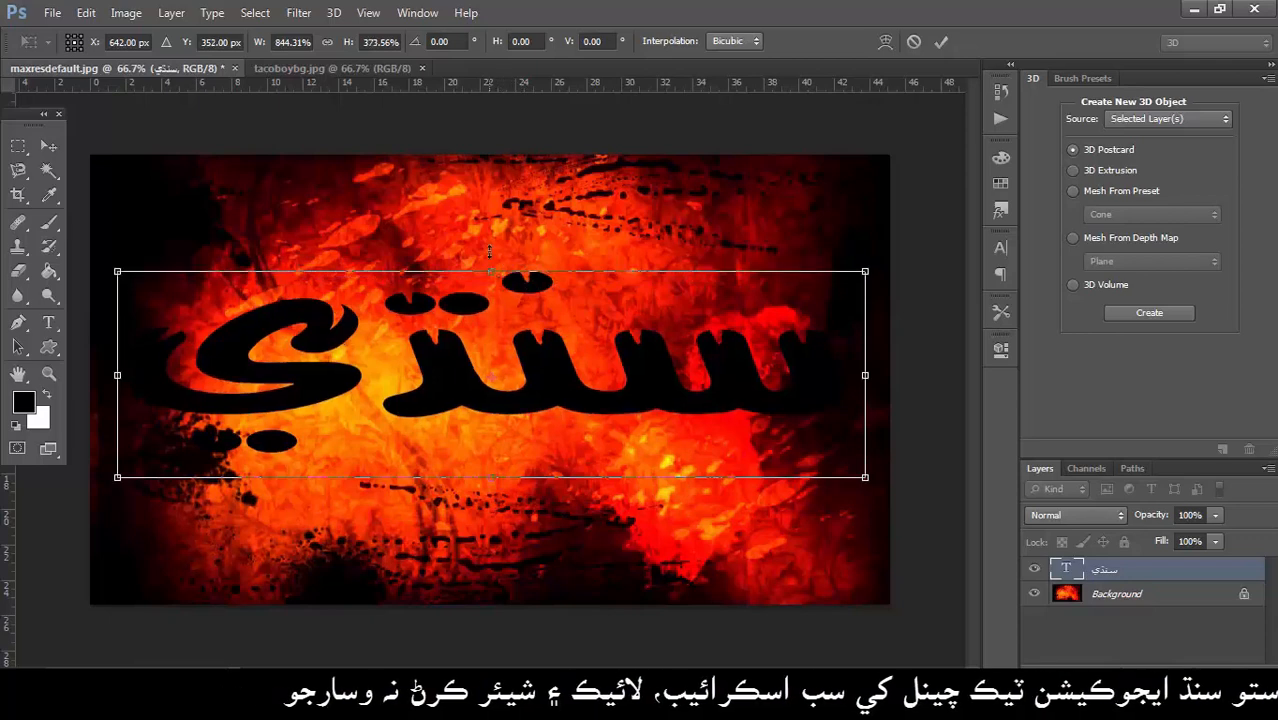
drag(490, 276, 490, 228)
drag(539, 393, 534, 448)
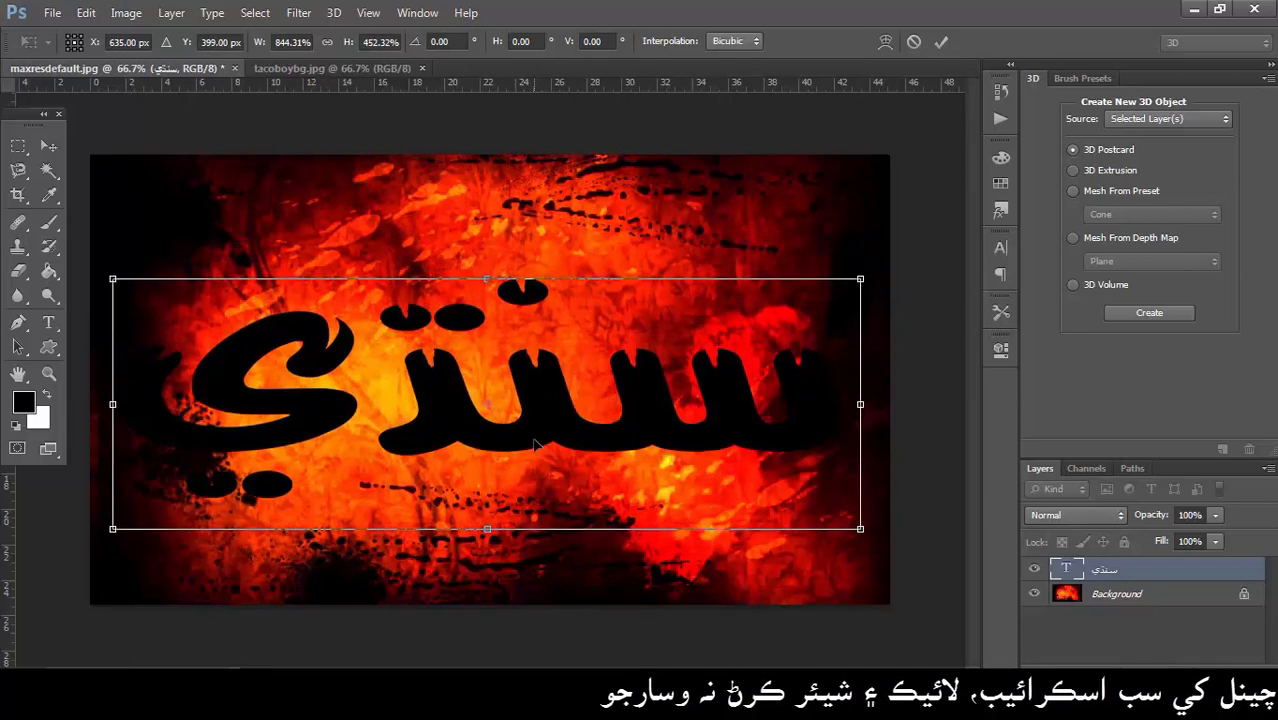
click(940, 44)
Step: Paste the copied texture as a new layer and stretch it to about 115% width so it covers the text
key(ctrl+v)
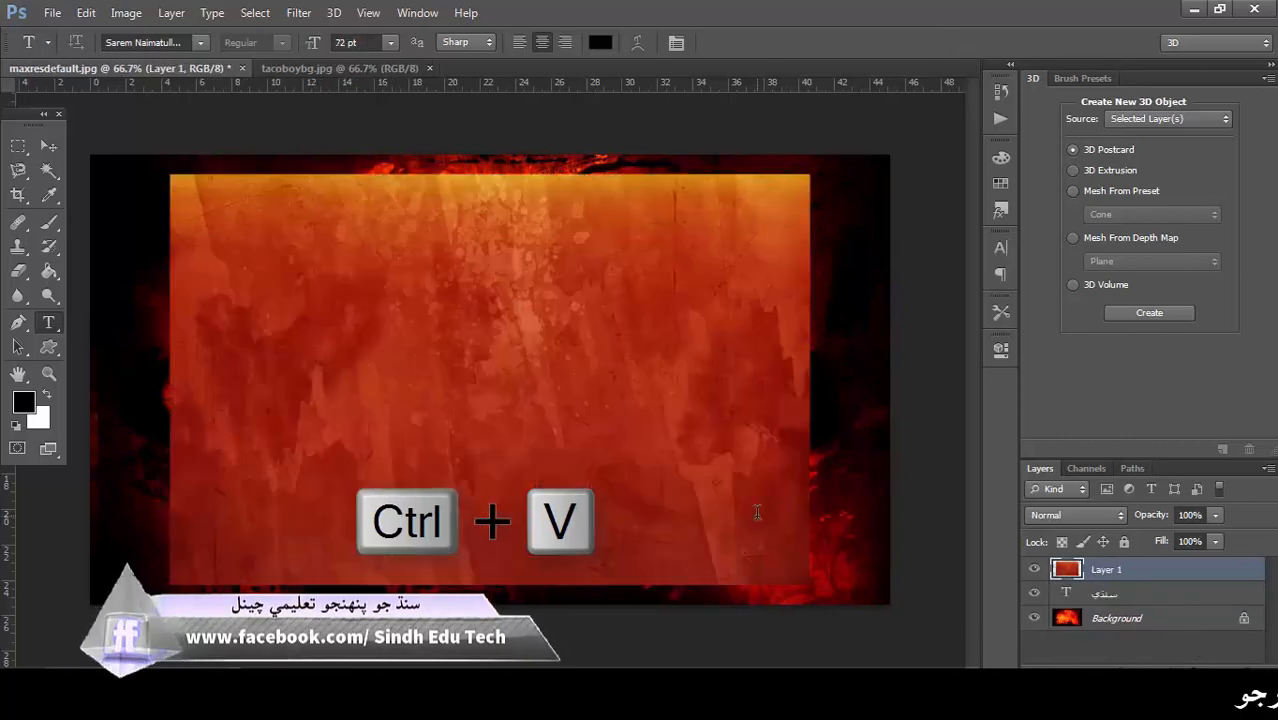
key(ctrl+t)
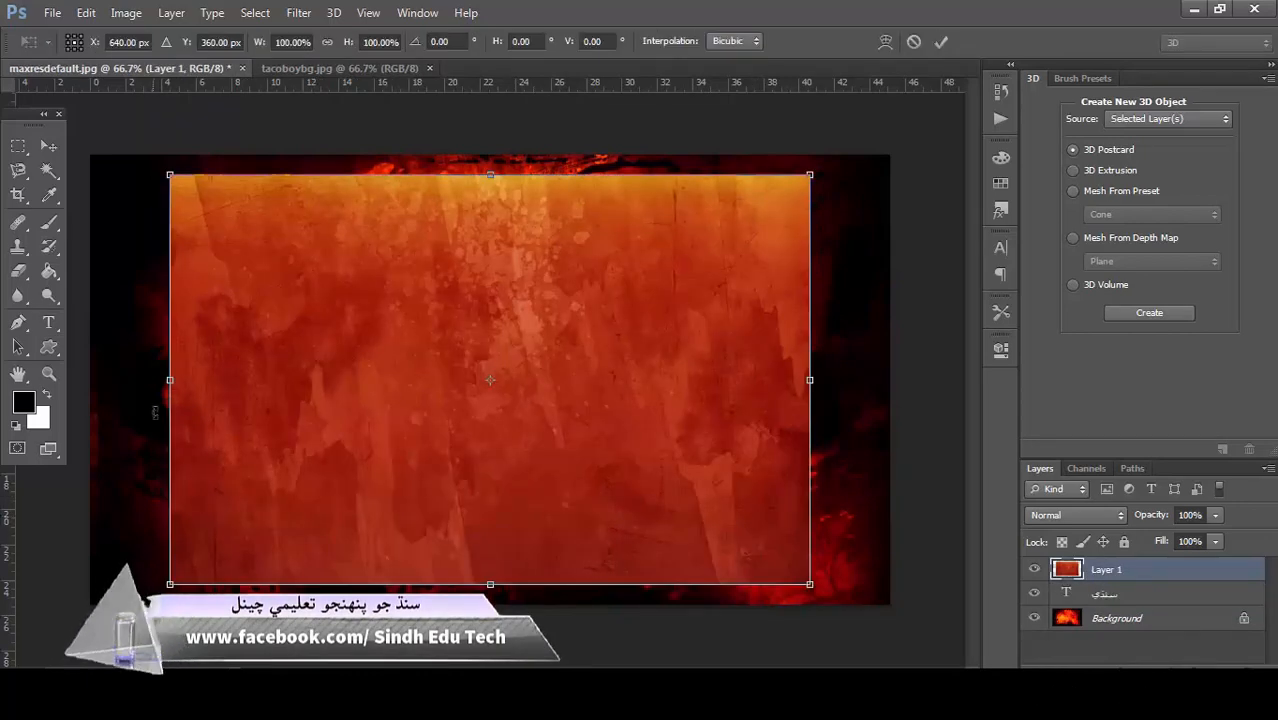
drag(145, 382, 88, 381)
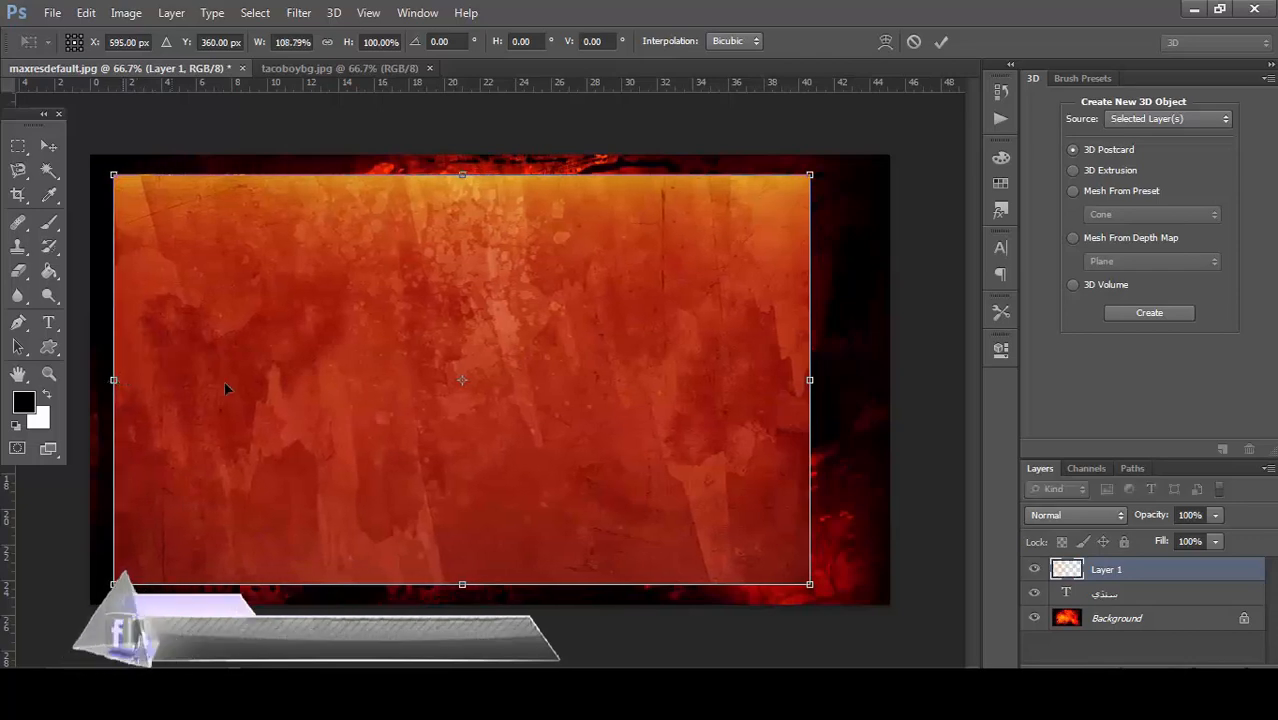
drag(810, 380, 852, 388)
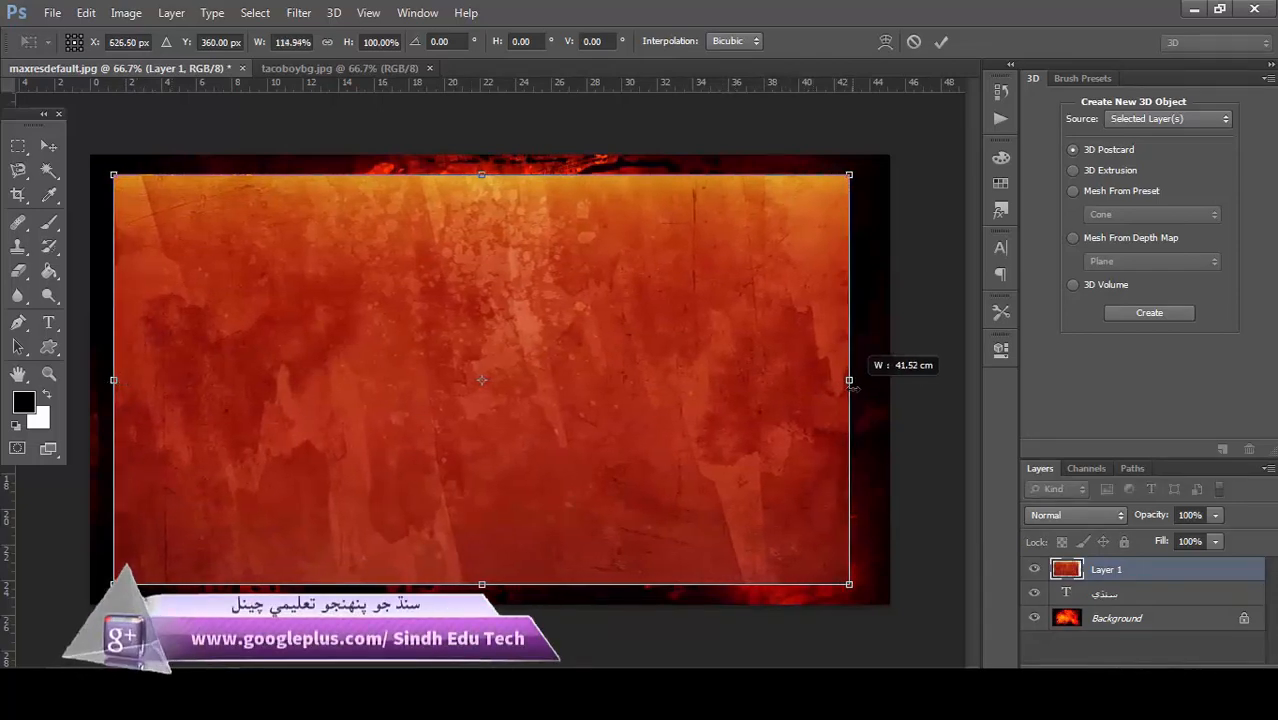
click(941, 44)
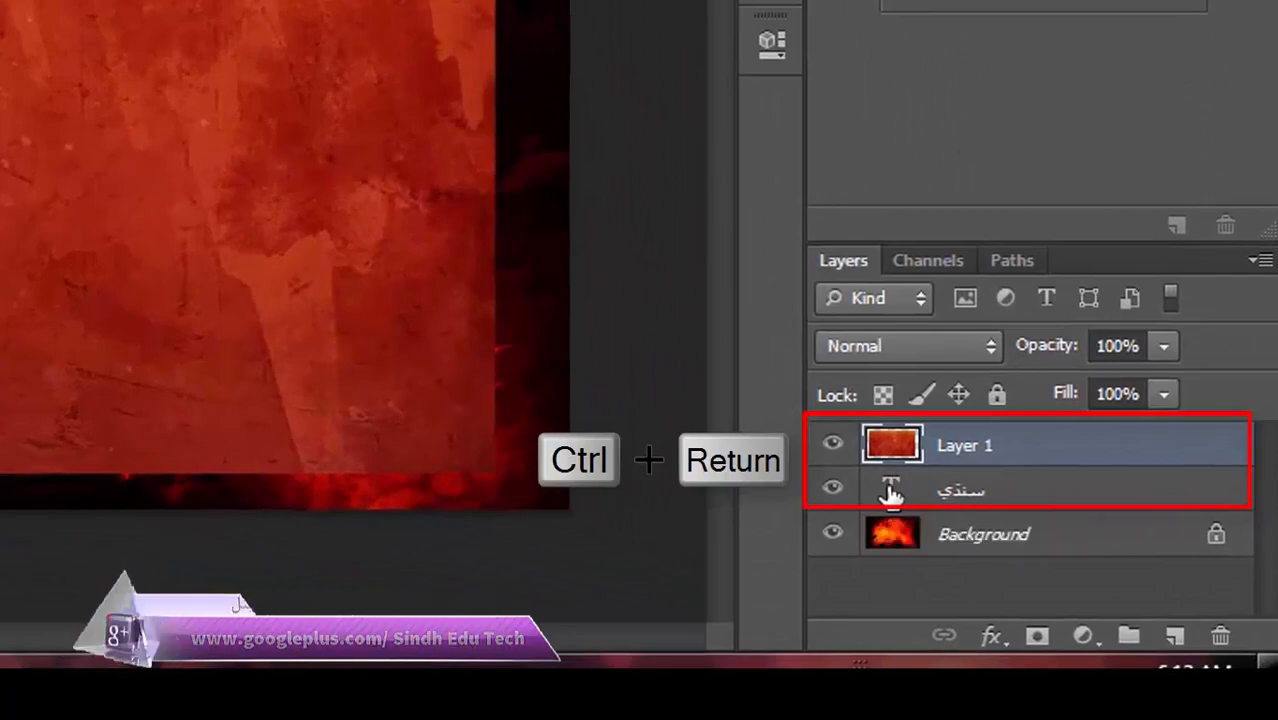
Step: Cut away the texture outside the text's outline using an inverted selection of the text layer, and hide the text layer
ctrl+click(890, 490)
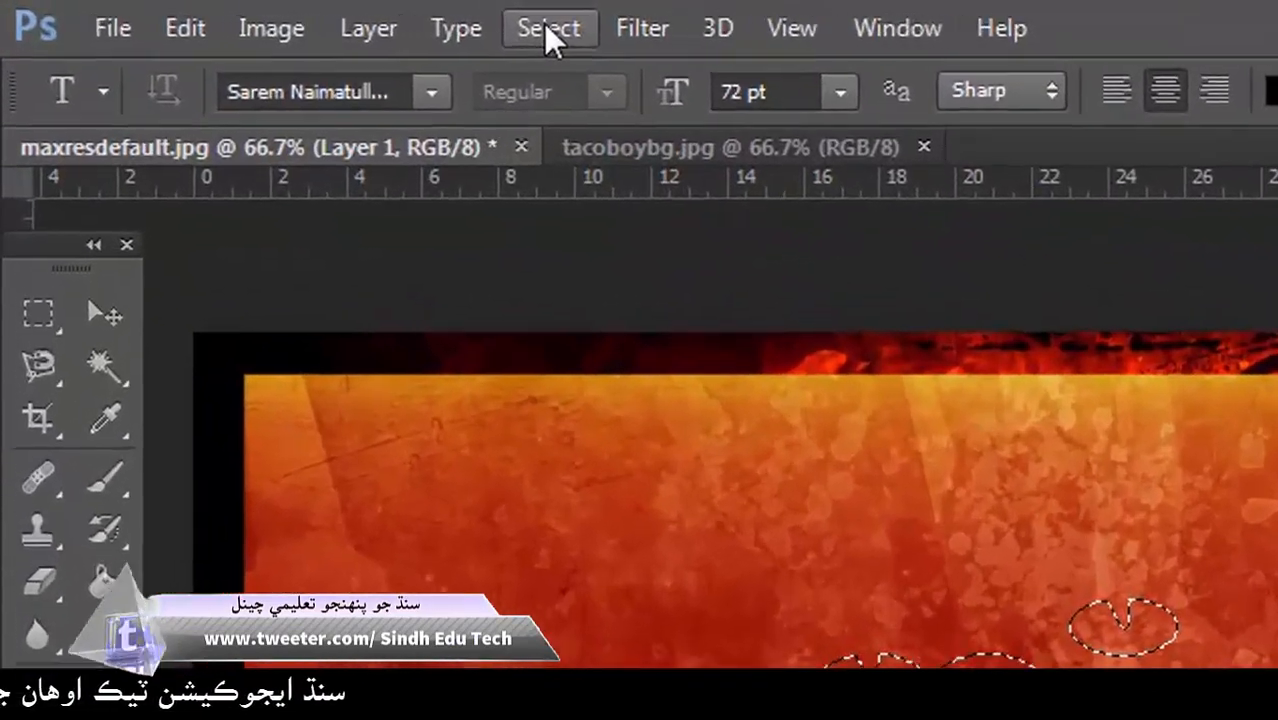
click(548, 28)
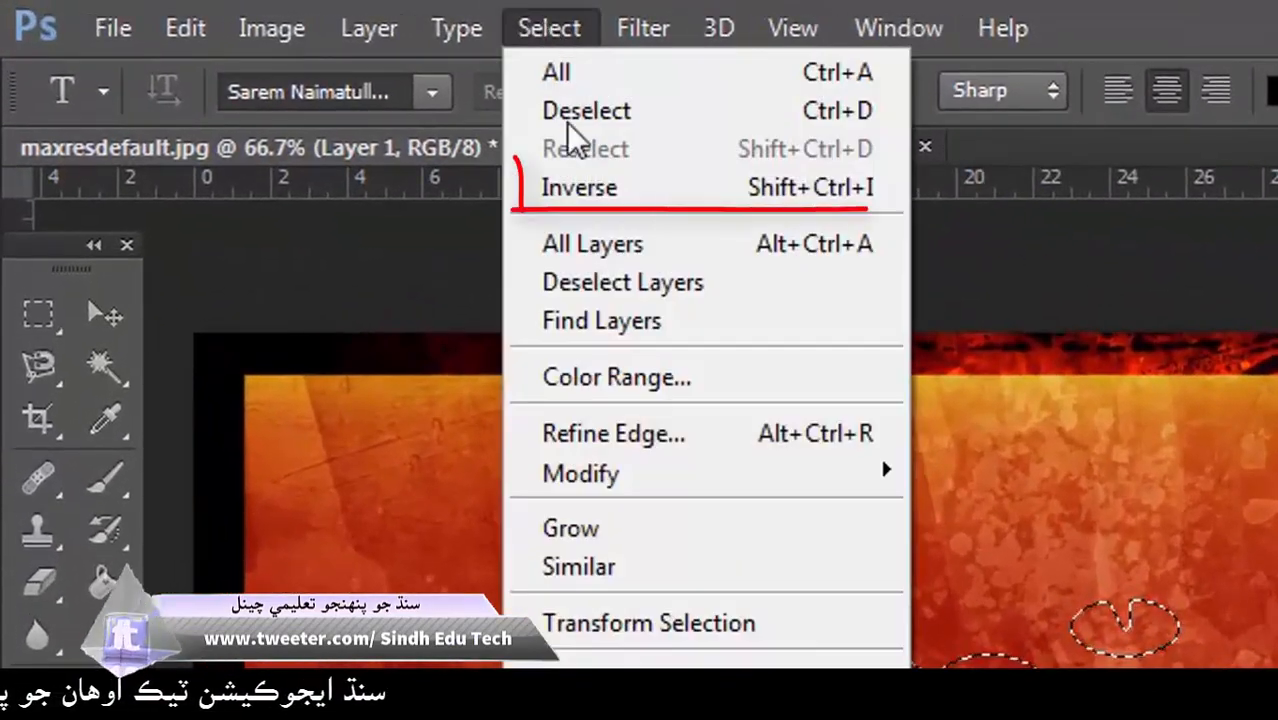
click(620, 198)
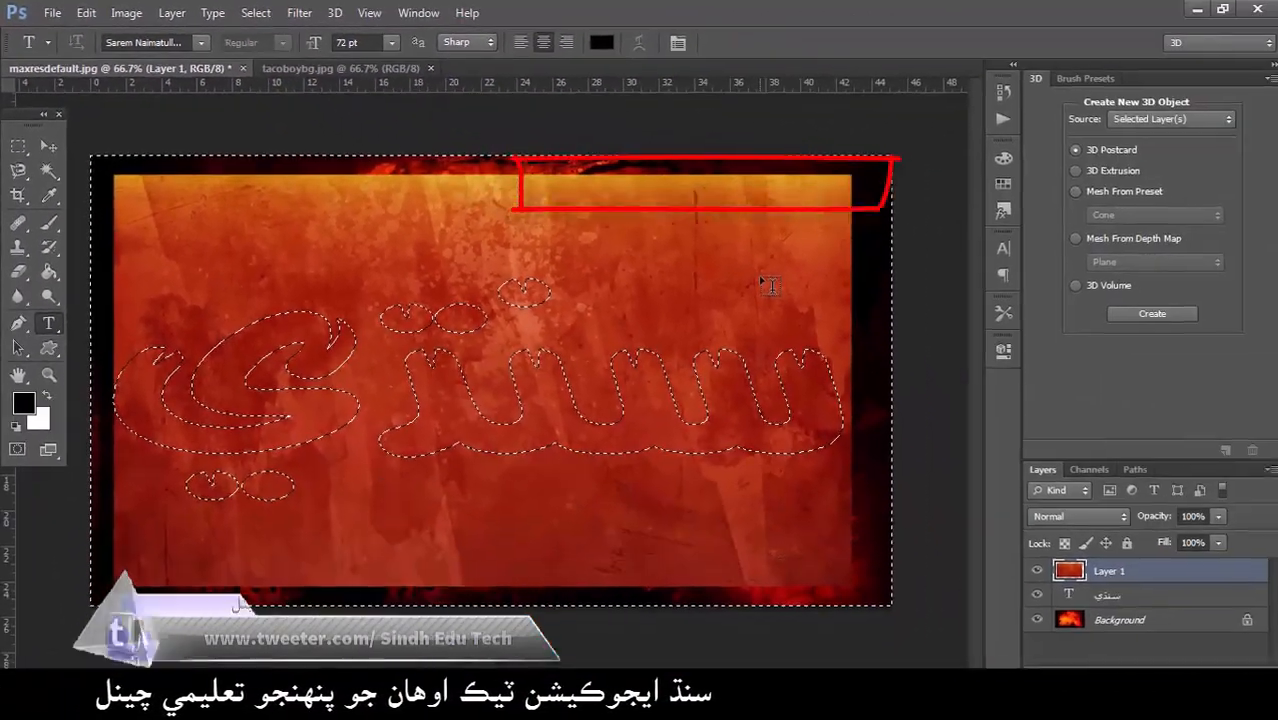
key(ctrl+x)
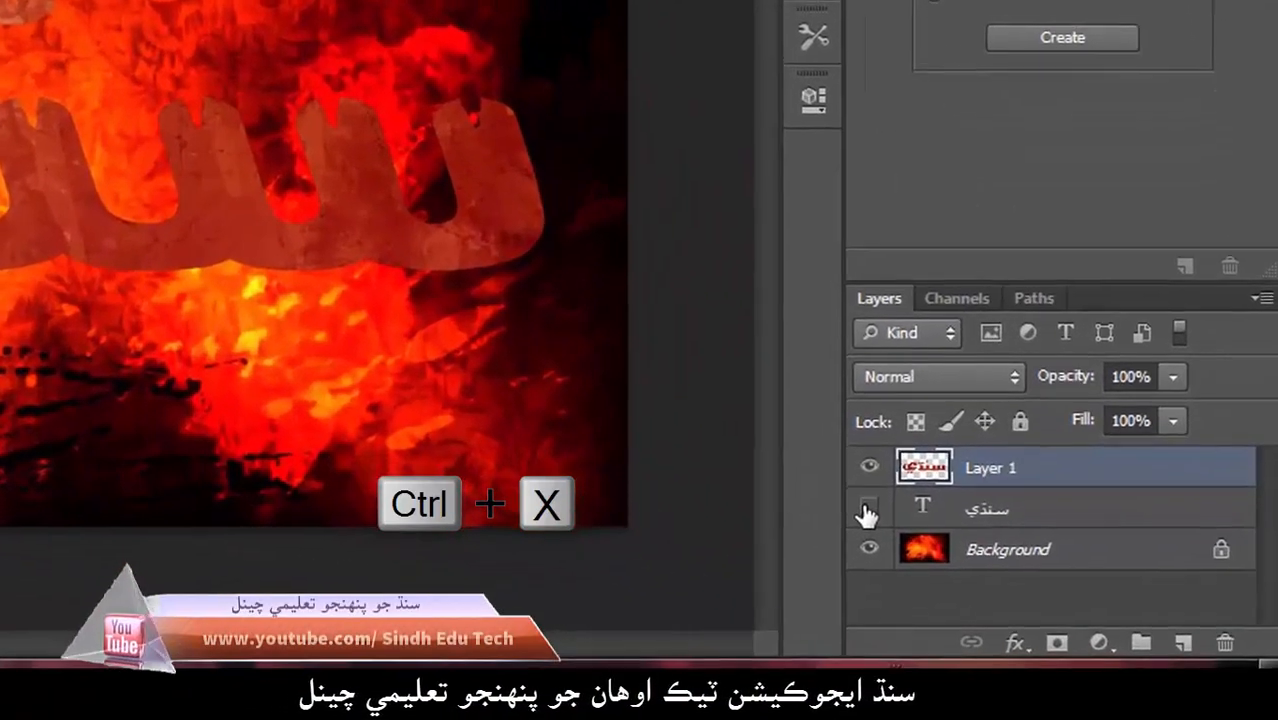
click(1035, 594)
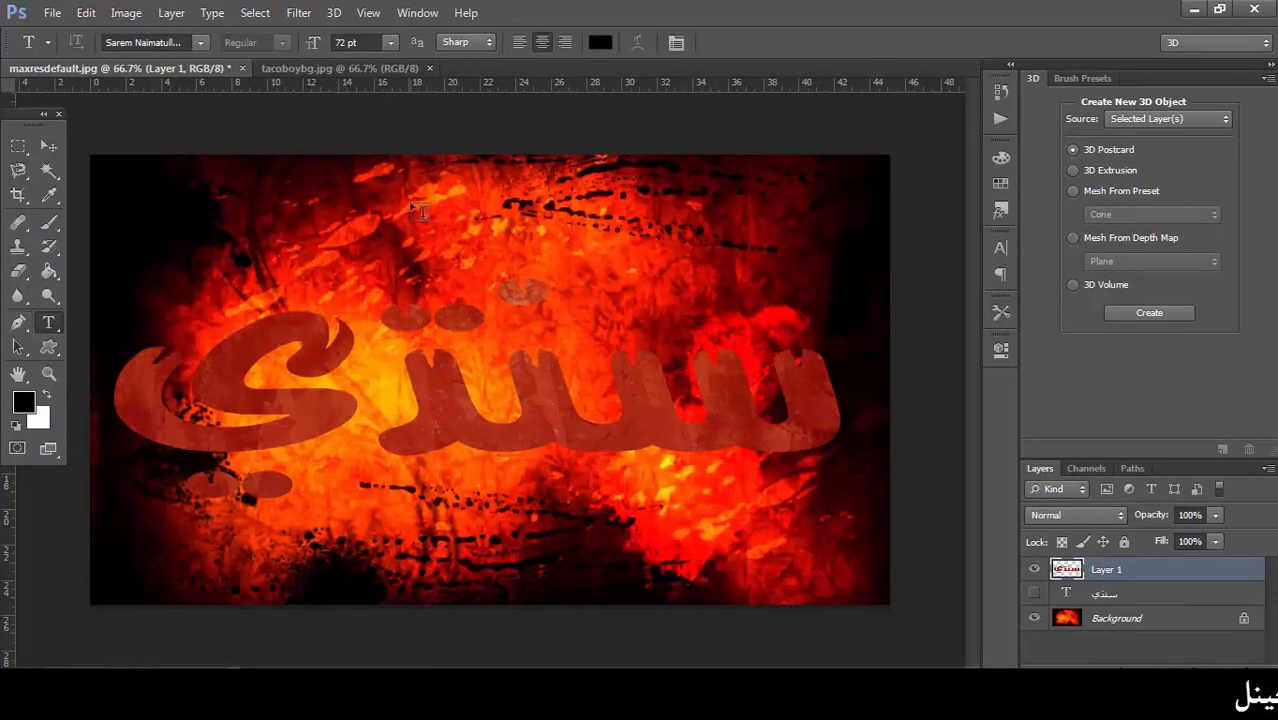
Step: Scale the textured lettering on Layer 1 to about 104% width and 121% height and shift it slightly down
key(ctrl+t)
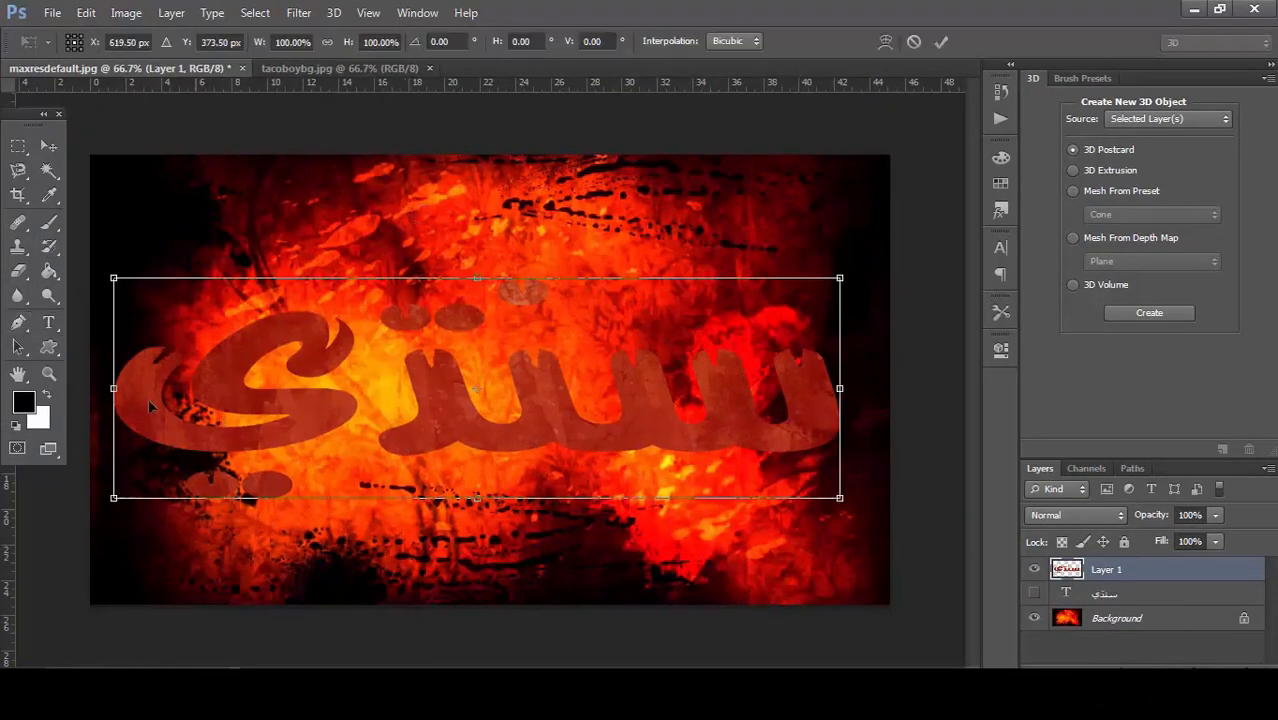
drag(117, 394, 109, 393)
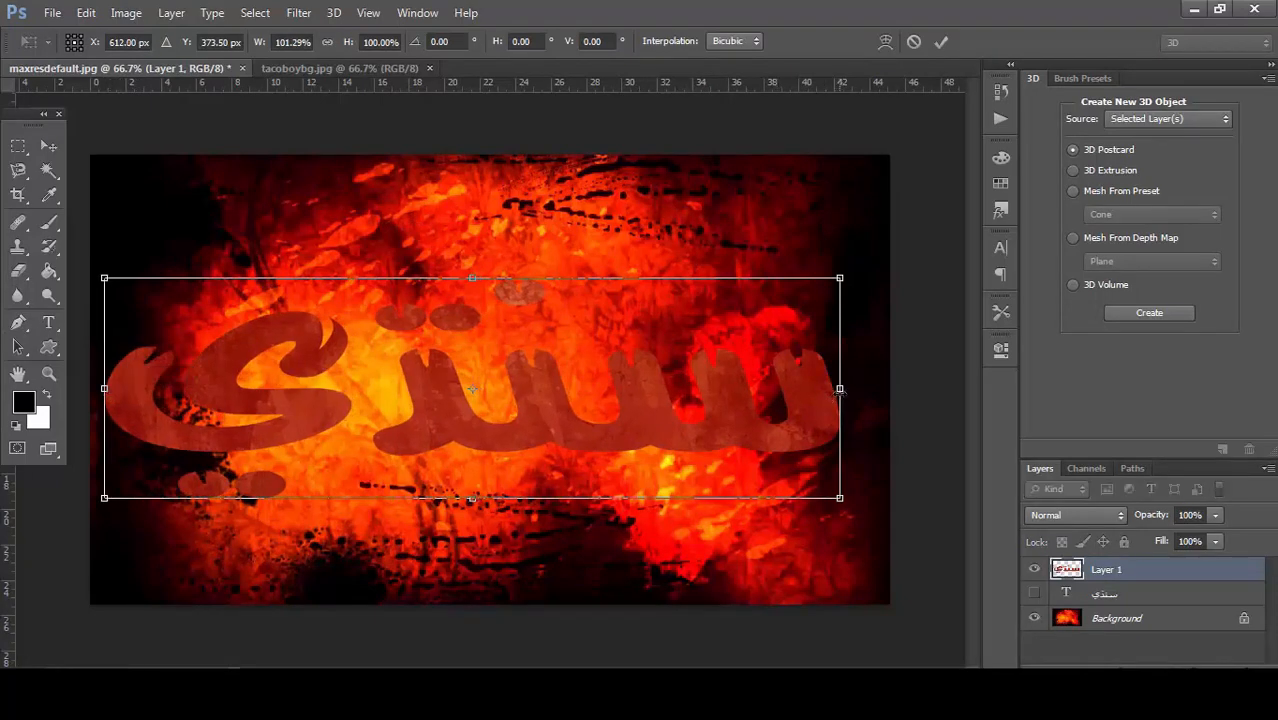
drag(840, 391, 858, 392)
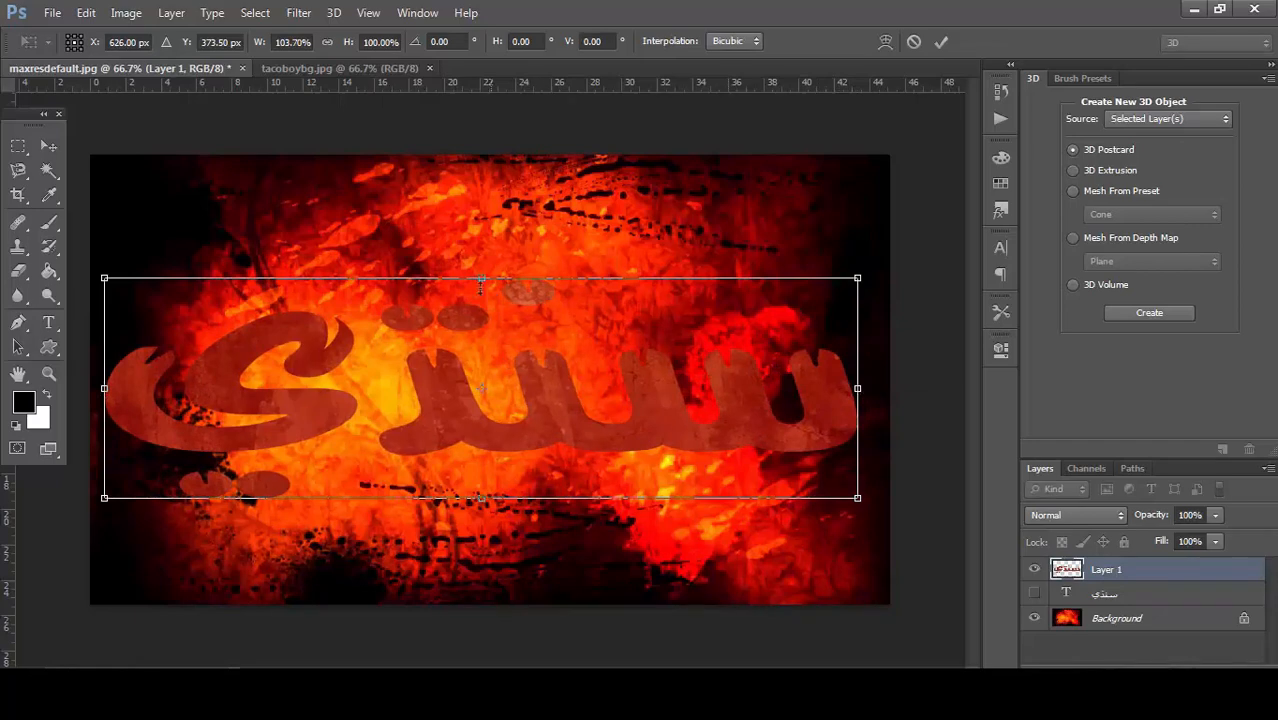
drag(481, 273, 481, 233)
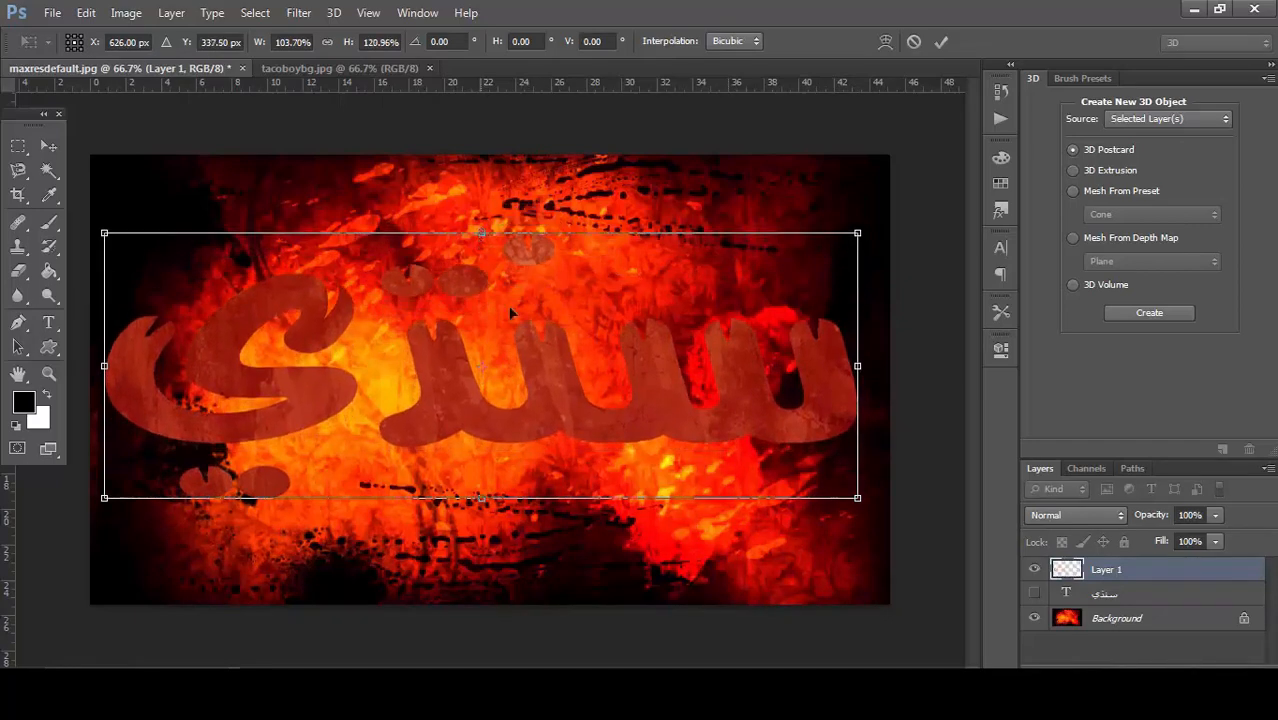
drag(560, 426, 560, 451)
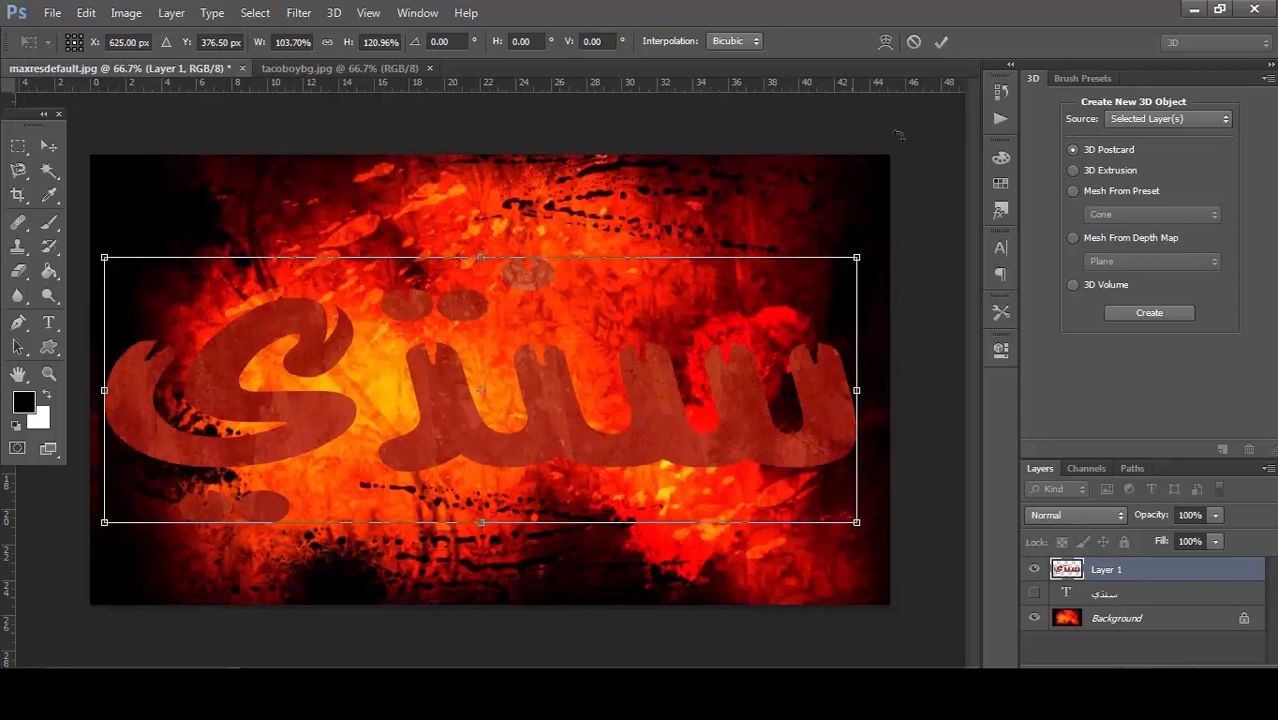
click(941, 42)
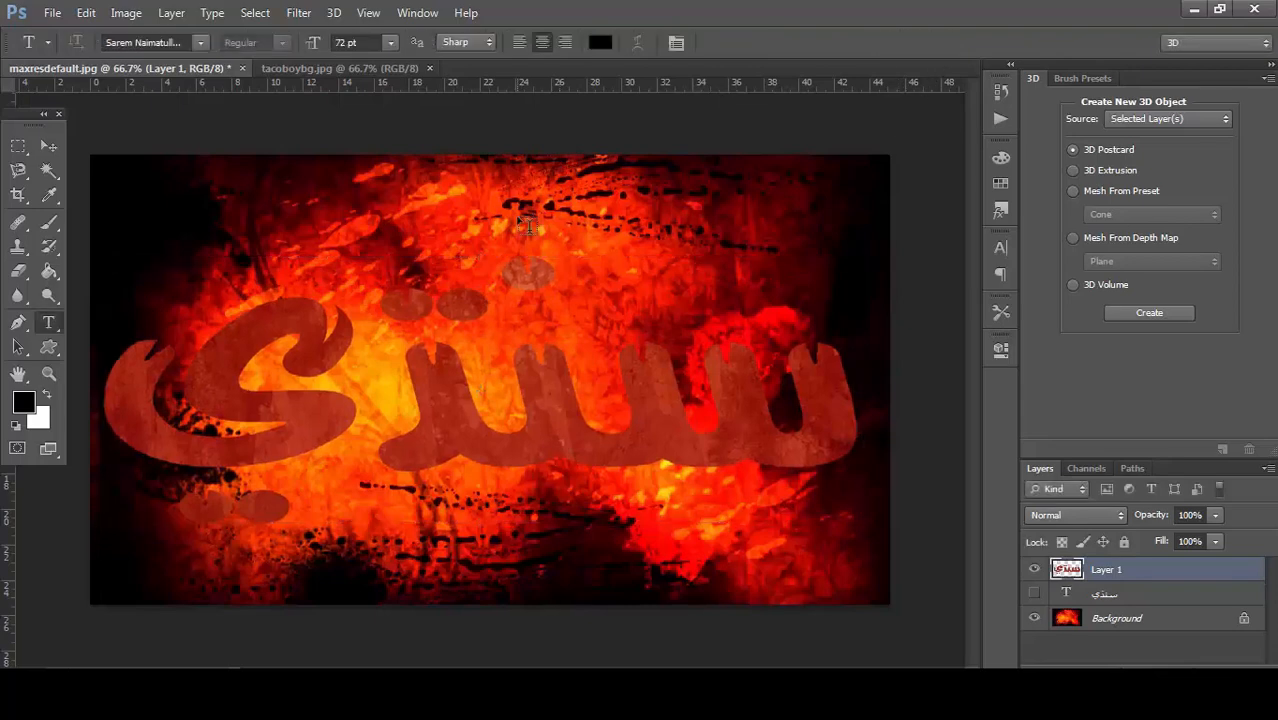
Step: Centre Layer 1 vertically and horizontally on a selection of the whole canvas, and deselect
click(49, 141)
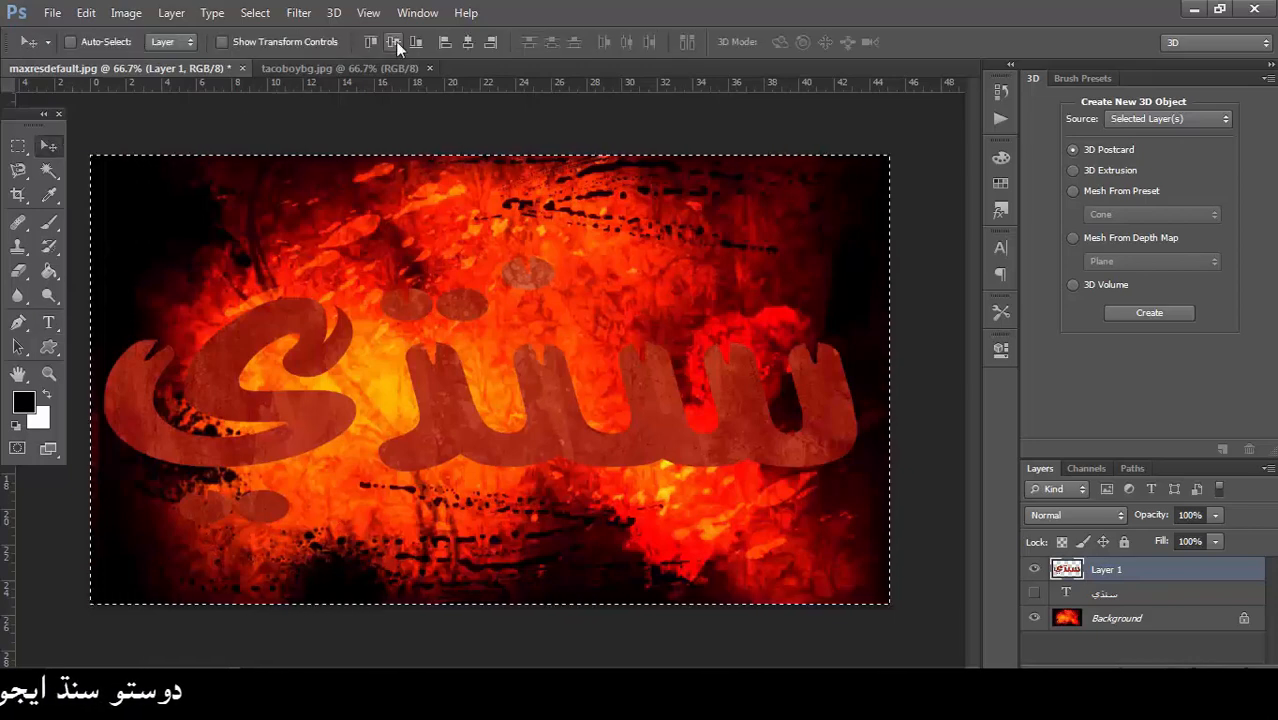
click(395, 43)
click(464, 43)
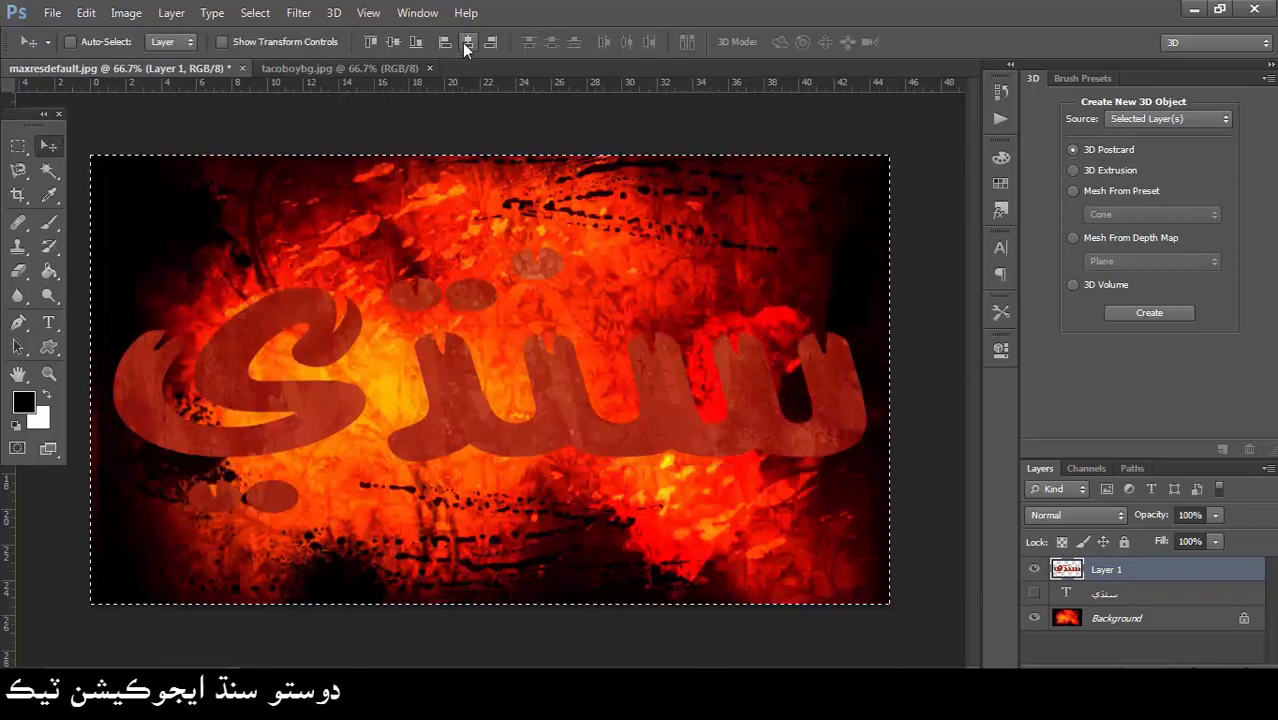
key(ctrl+d)
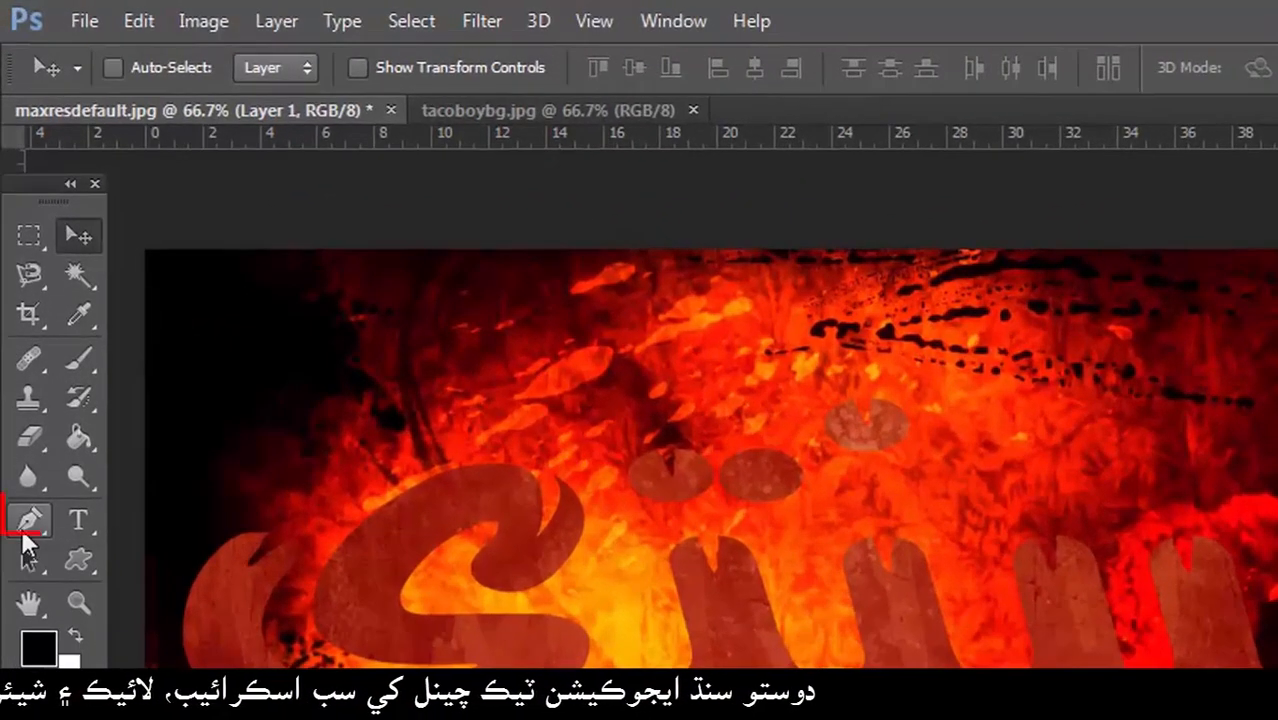
Step: Outline the join below the gap between the two rightmost teeth with a closed Pen path and make it a 0-pixel-feather selection
click(25, 458)
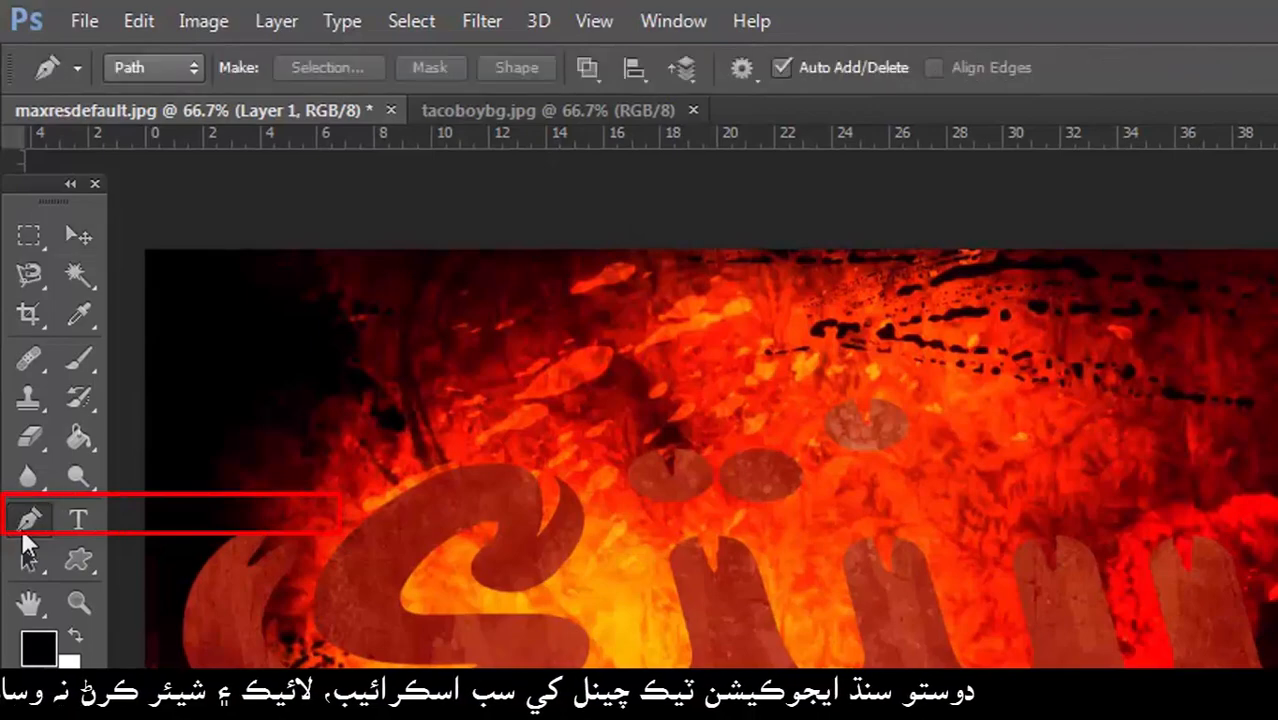
right_click(24, 530)
click(166, 515)
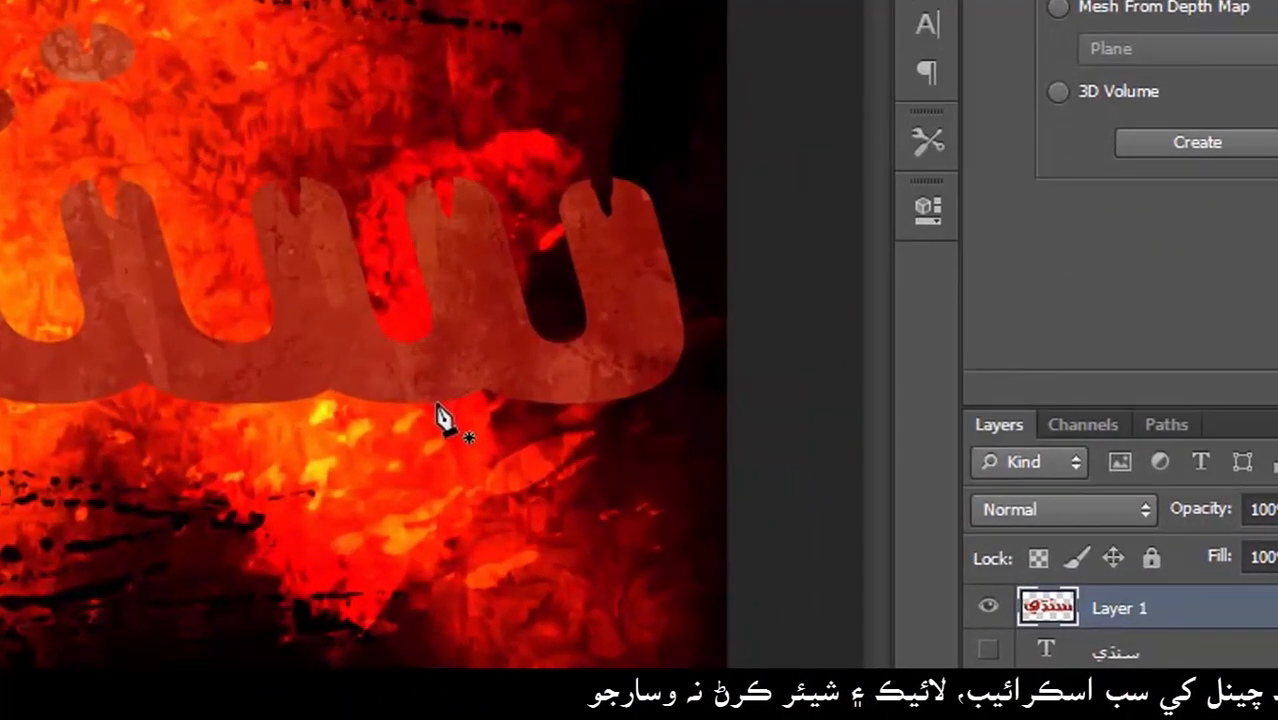
click(430, 402)
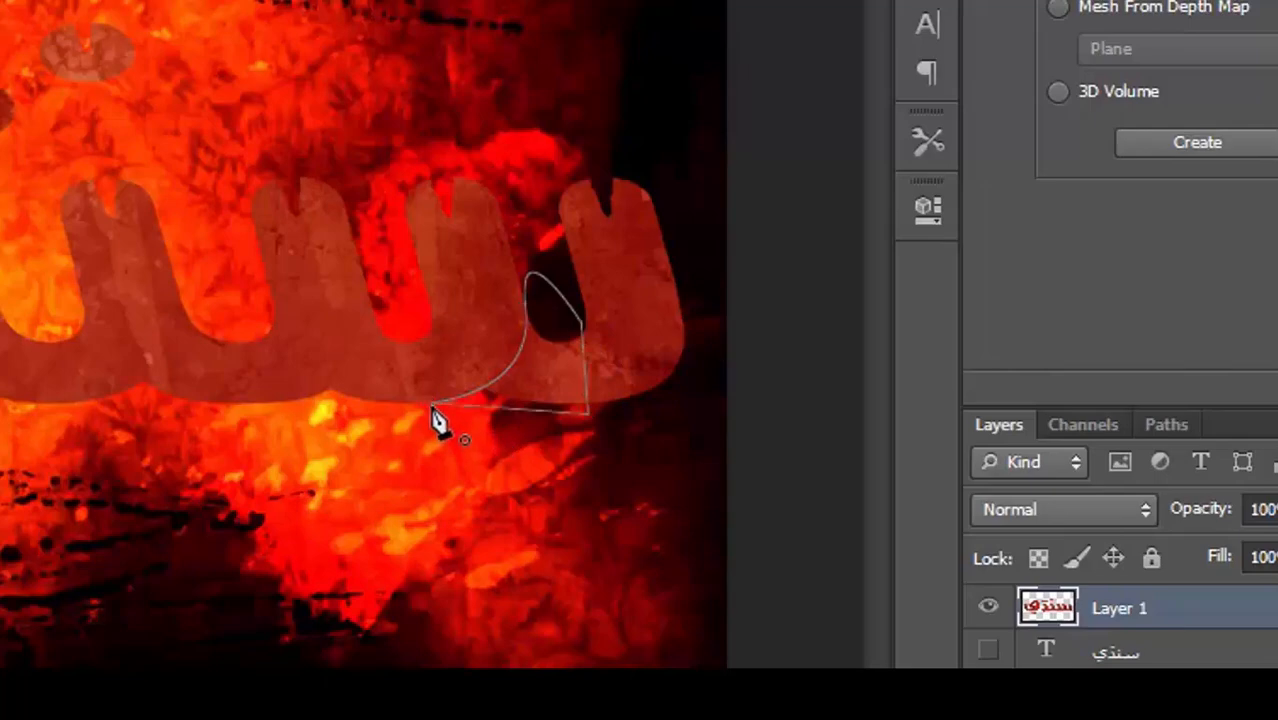
right_click(437, 420)
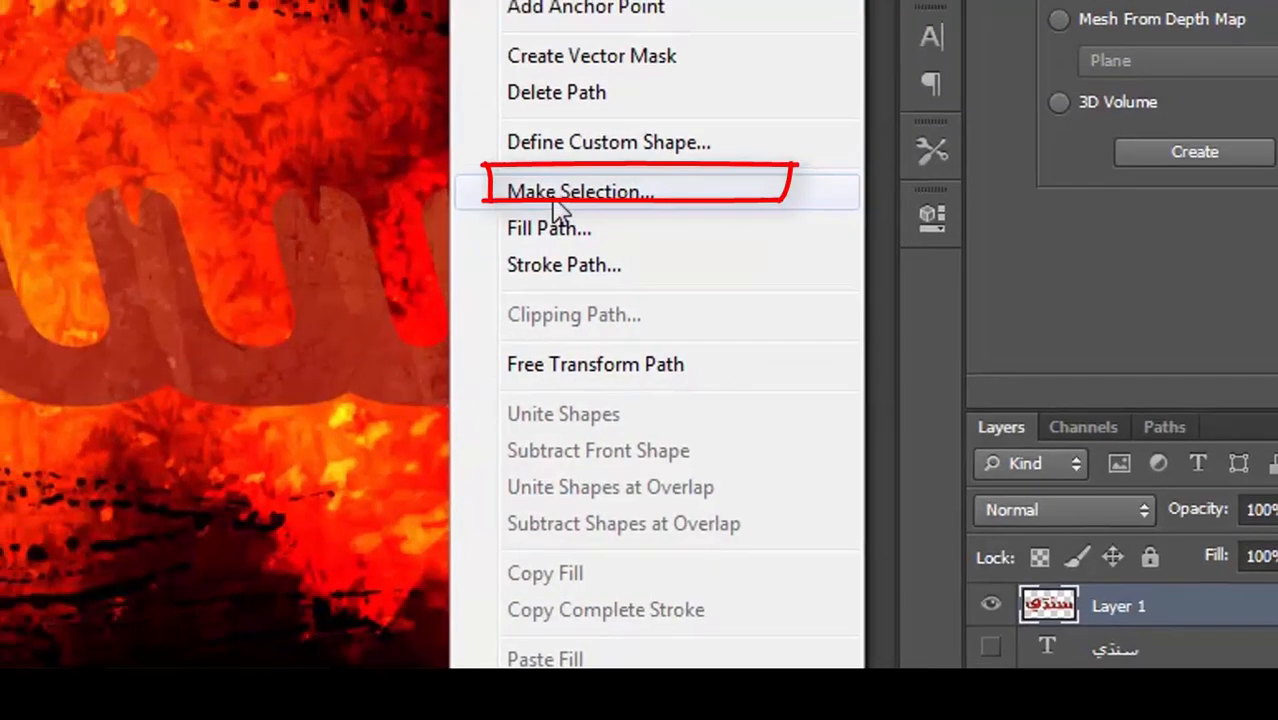
click(560, 193)
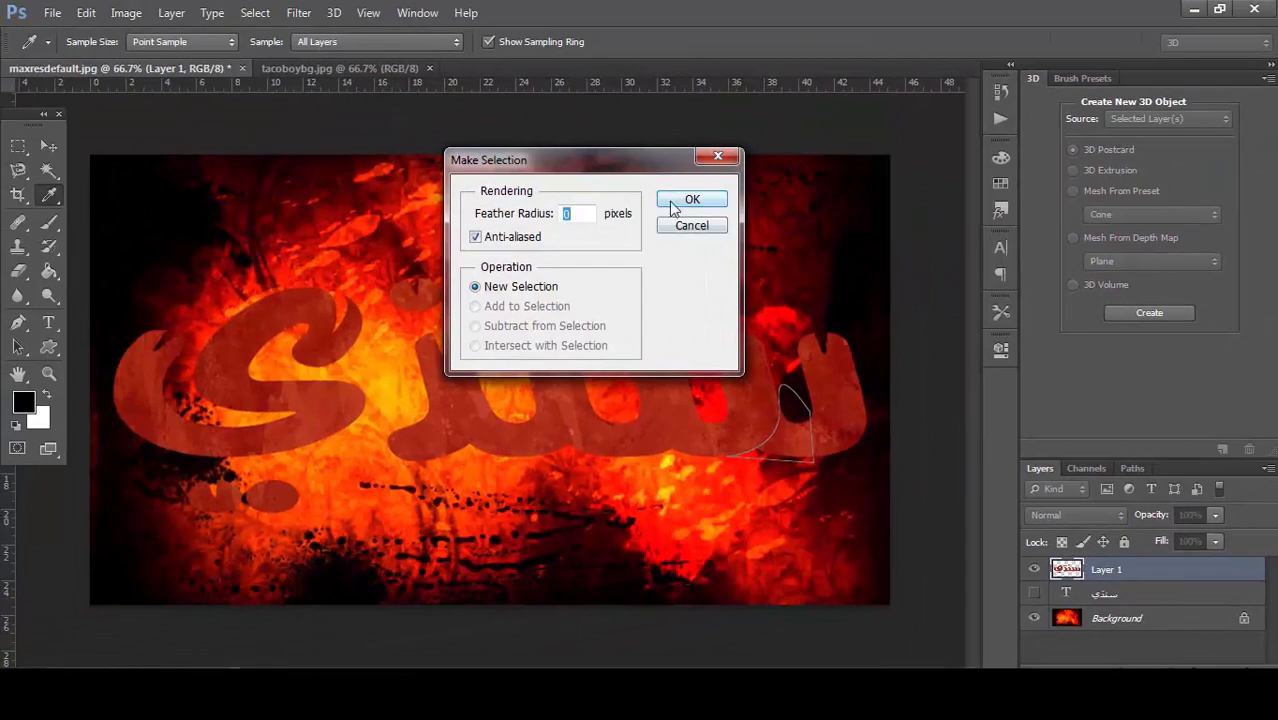
click(675, 205)
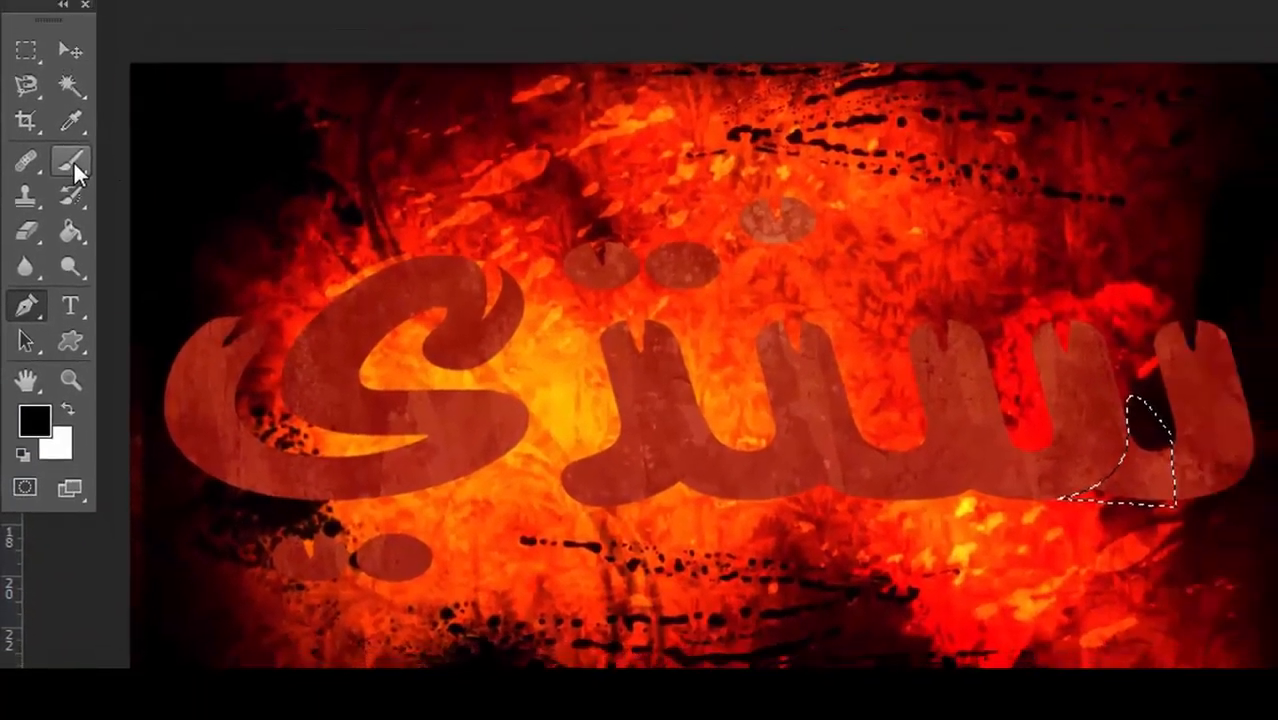
Step: Shade the curved left edge inside the selection on Layer 1 with a soft black 58-pixel brush, and deselect
click(73, 160)
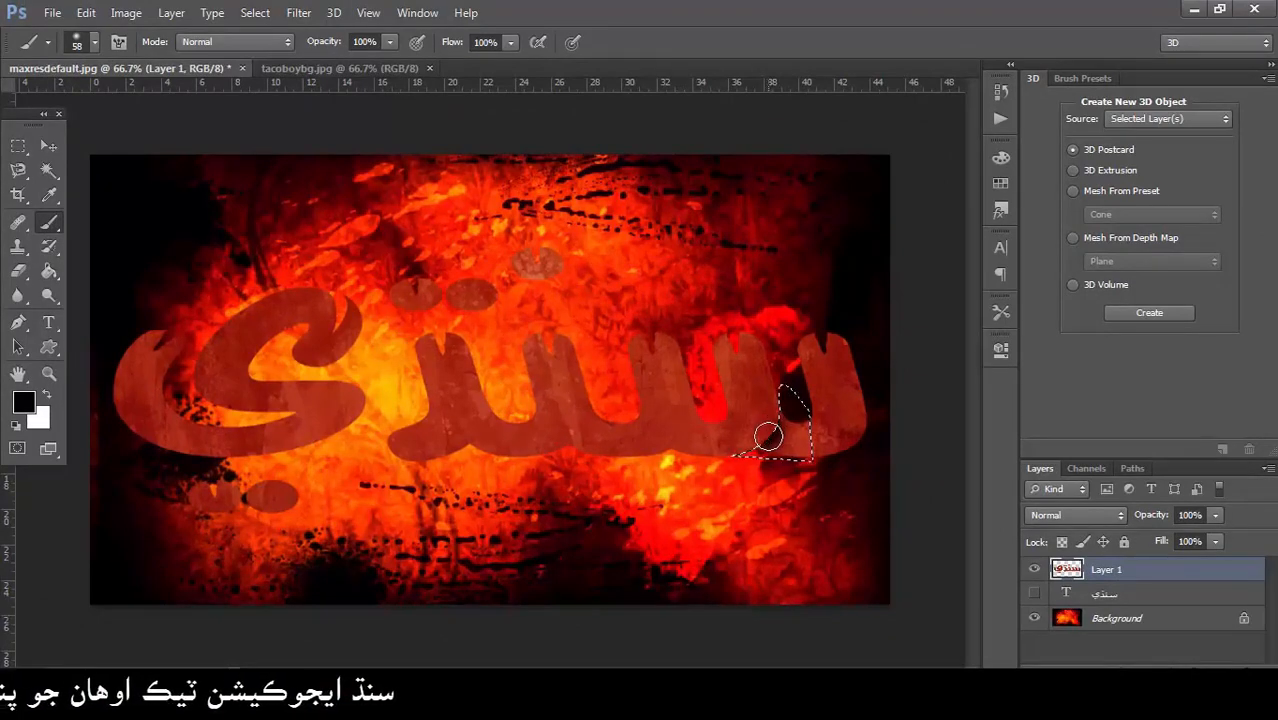
key(ctrl+d)
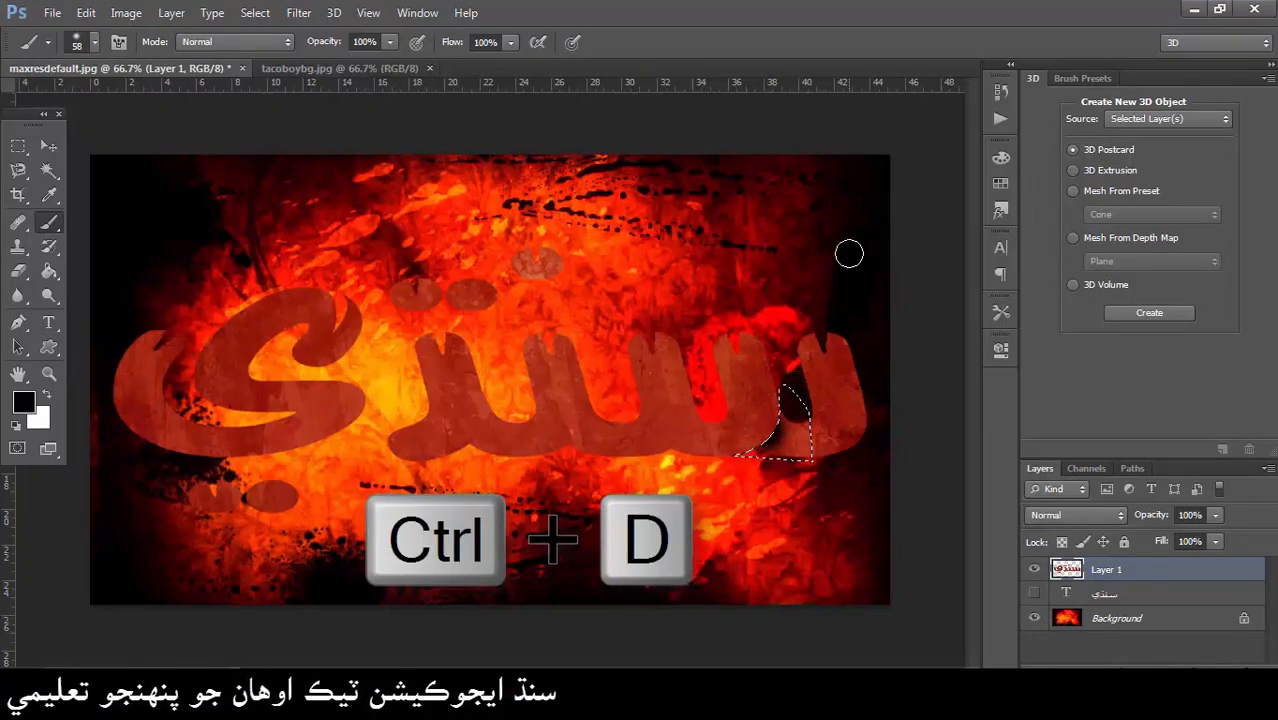
key(ctrl+d)
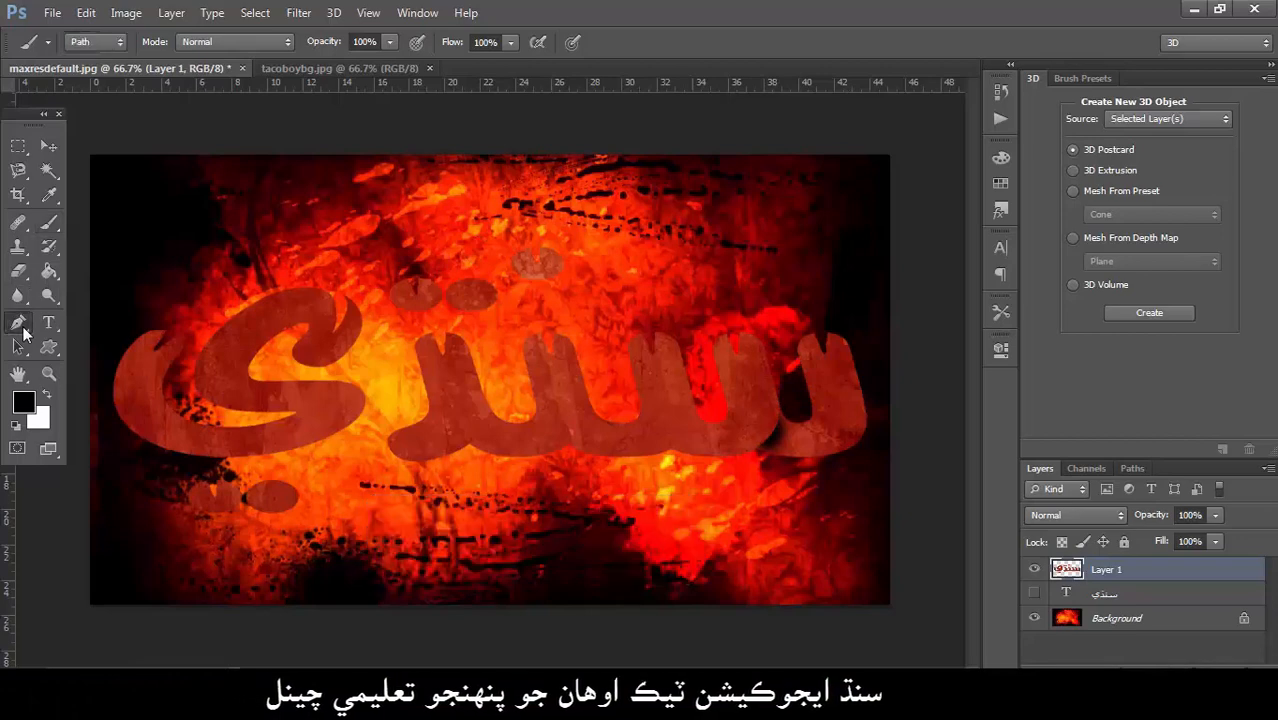
Step: Select the join between the second and third teeth from the right using a Pen path with 0-pixel feather, and shade its left edge black
click(18, 322)
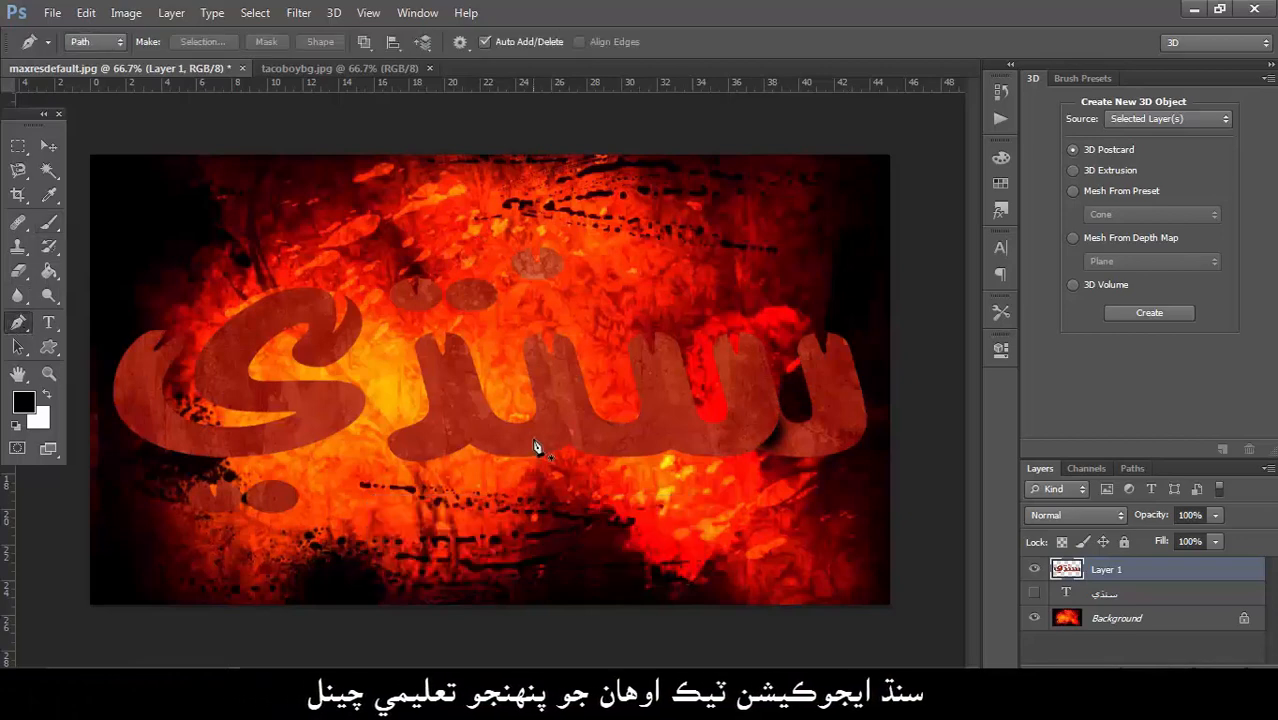
click(636, 457)
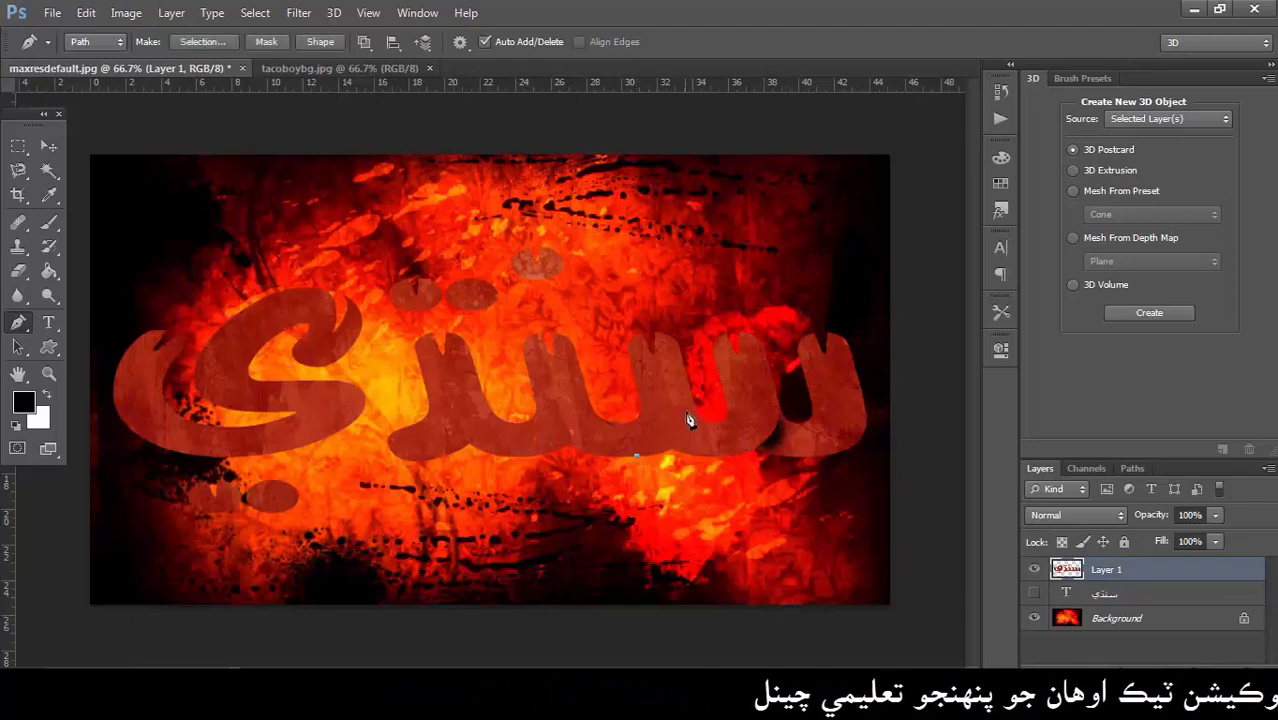
drag(692, 400, 692, 355)
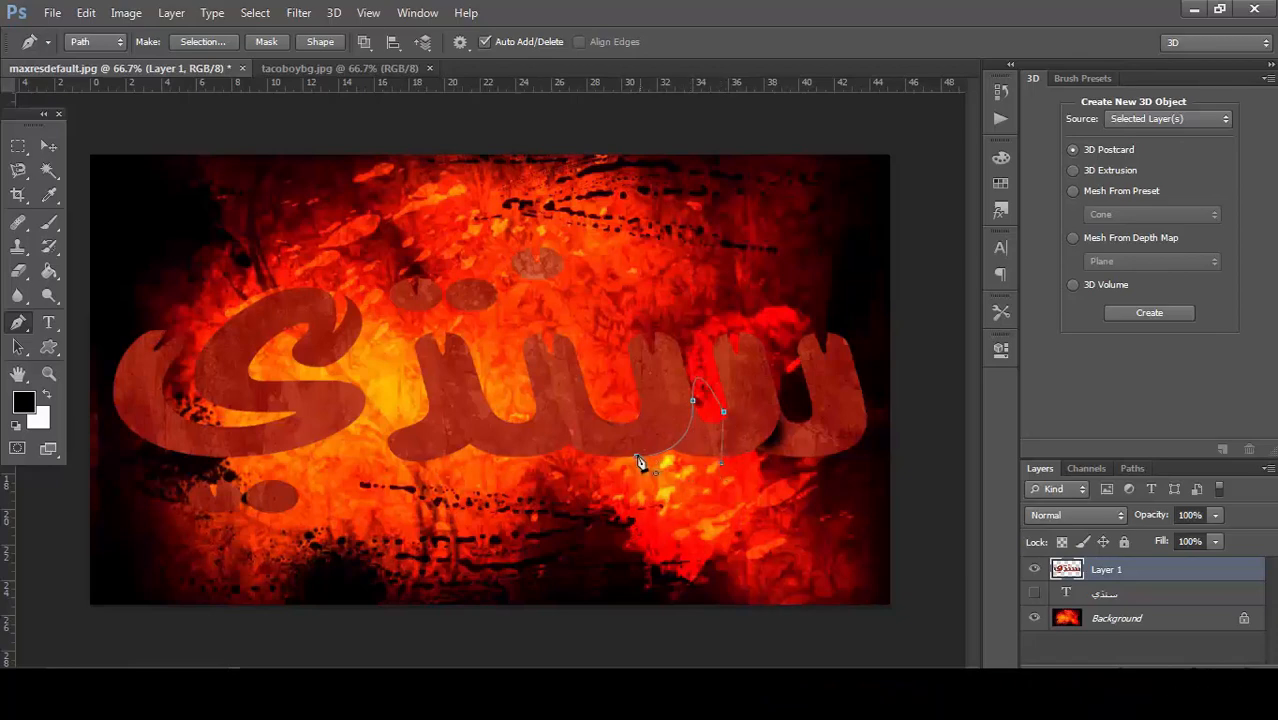
right_click(694, 451)
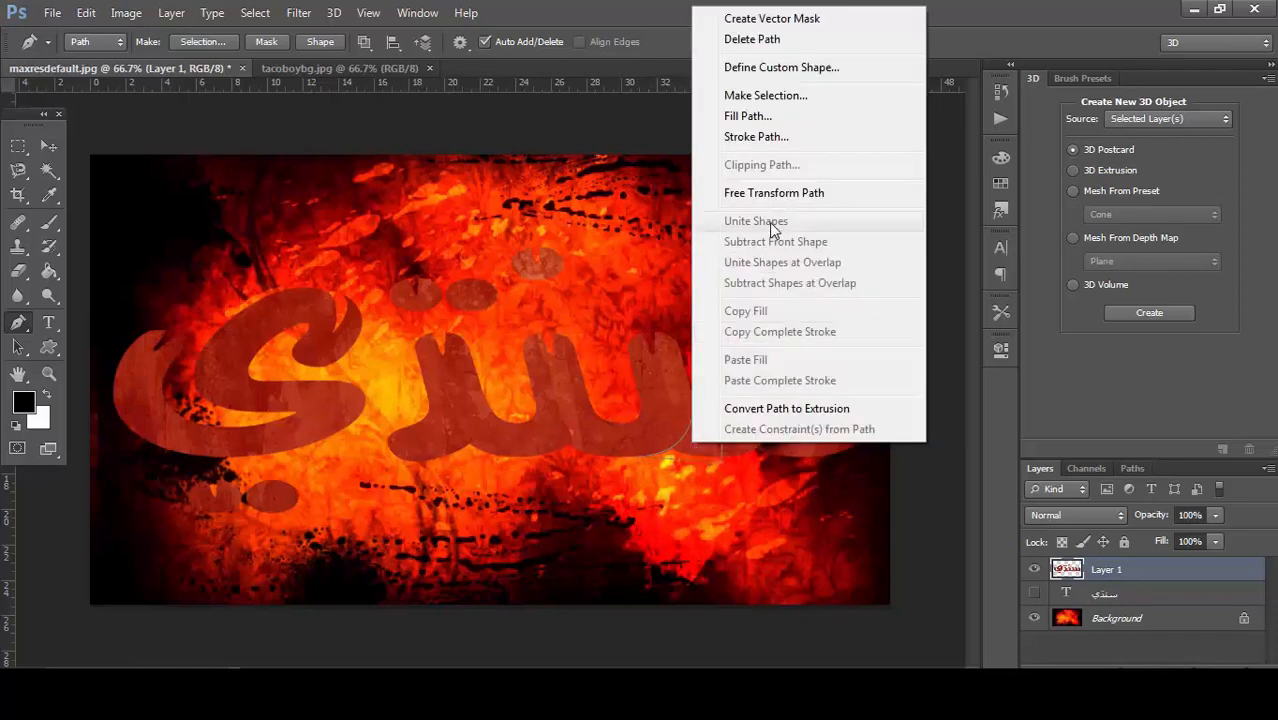
click(765, 96)
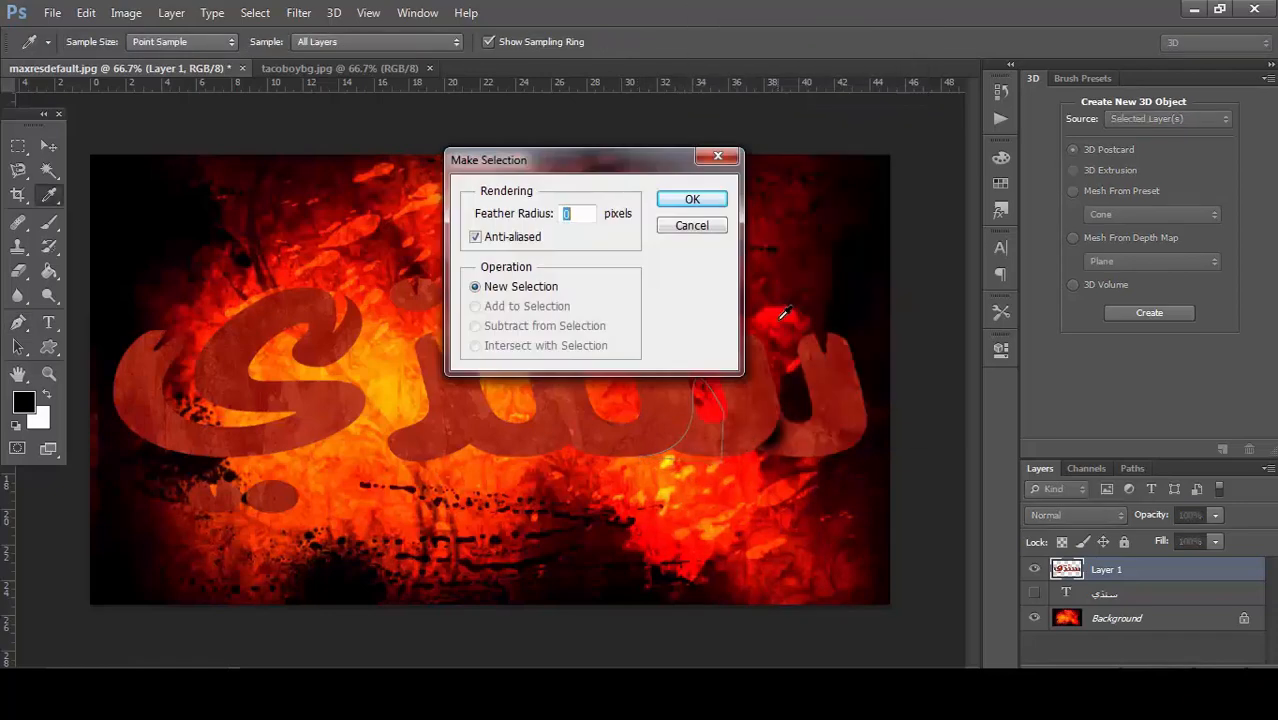
click(700, 203)
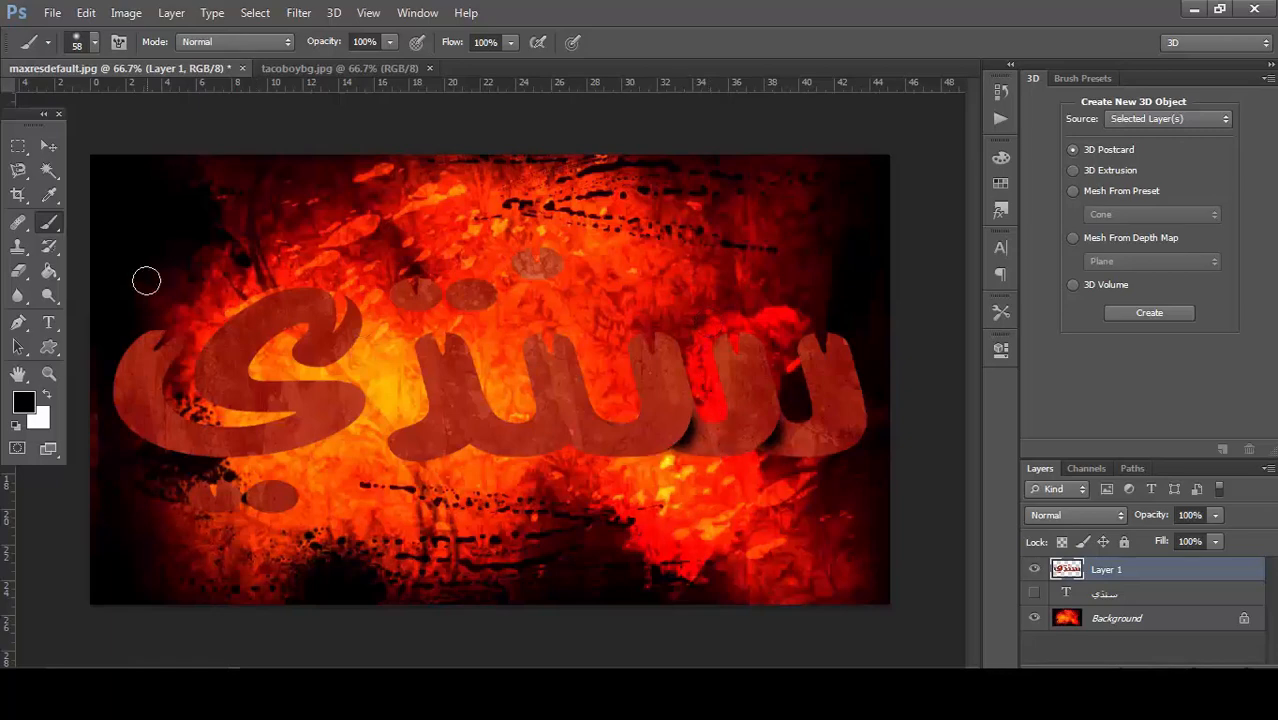
Step: Draw a closed curved Pen path around the join between the third and fourth teeth from the right, stepping back one misplaced anchor point
click(27, 323)
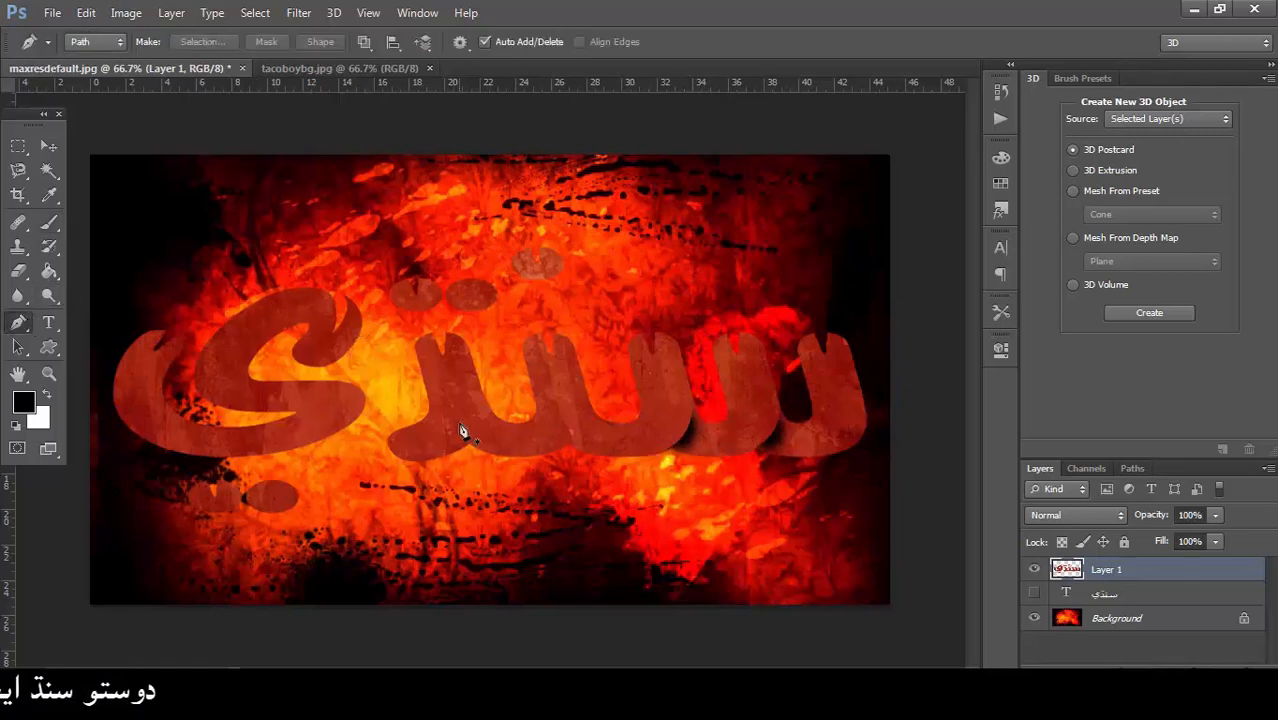
click(541, 455)
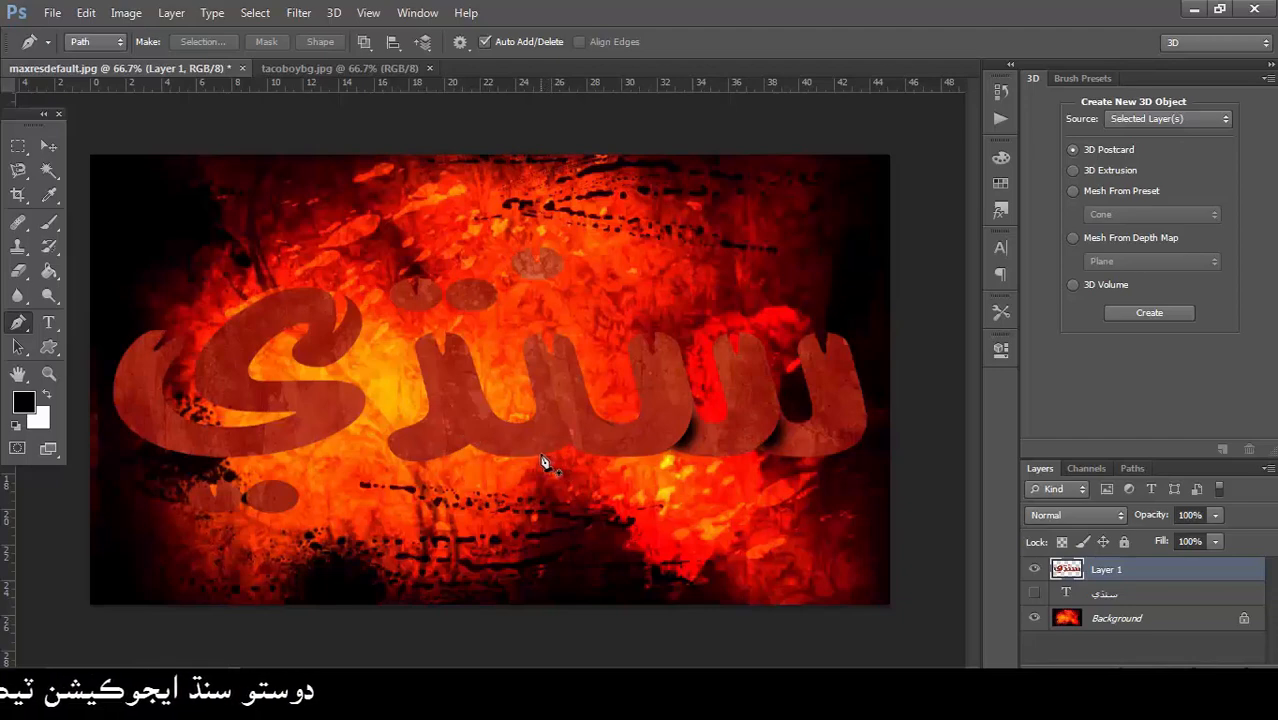
click(585, 394)
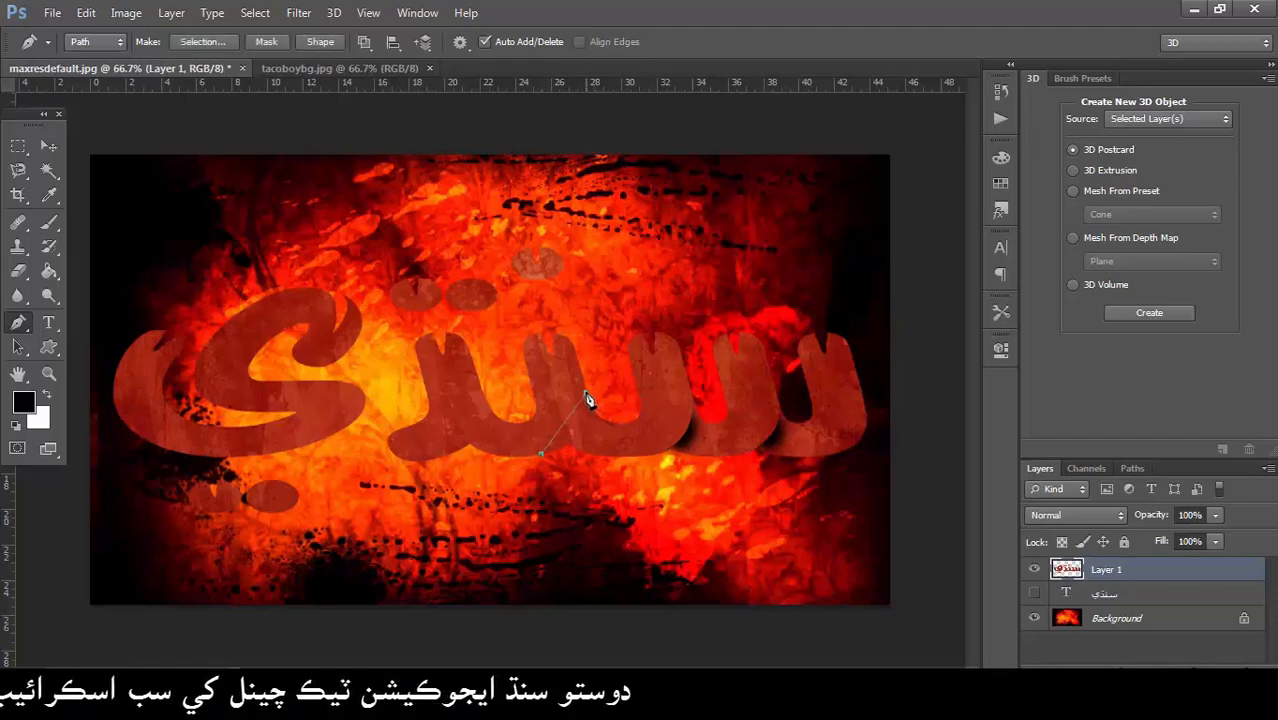
click(1001, 92)
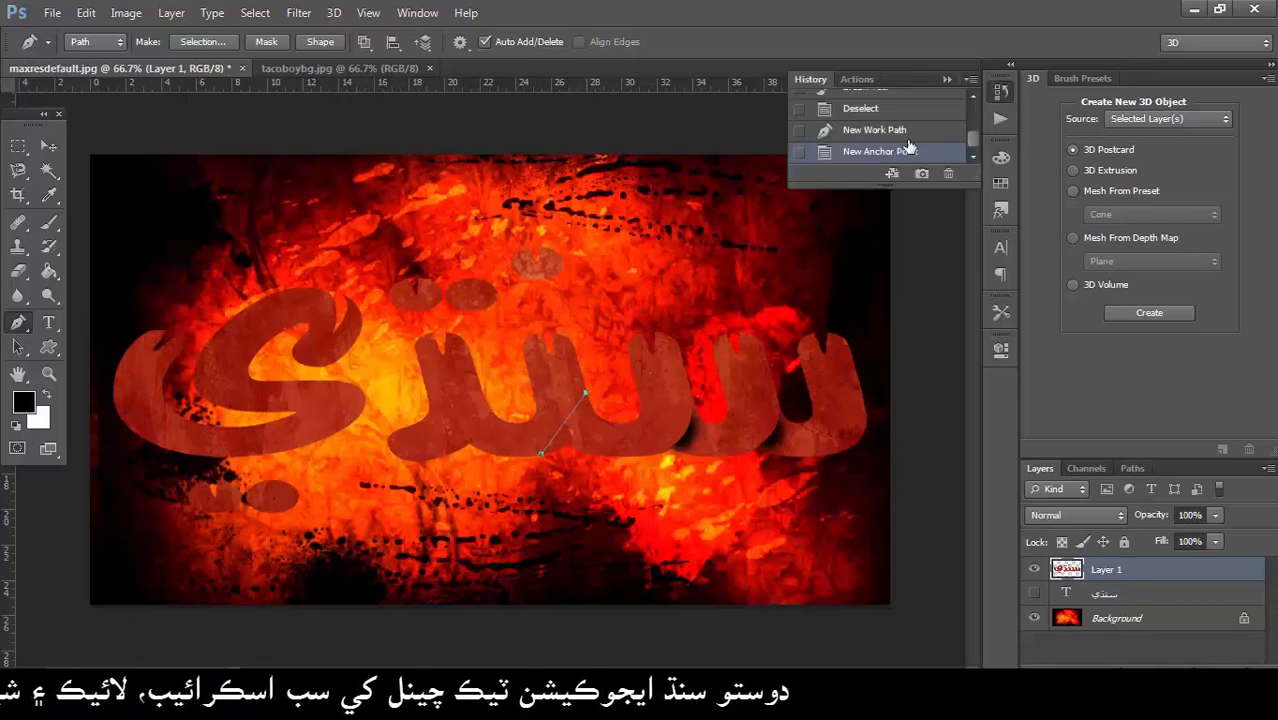
click(874, 130)
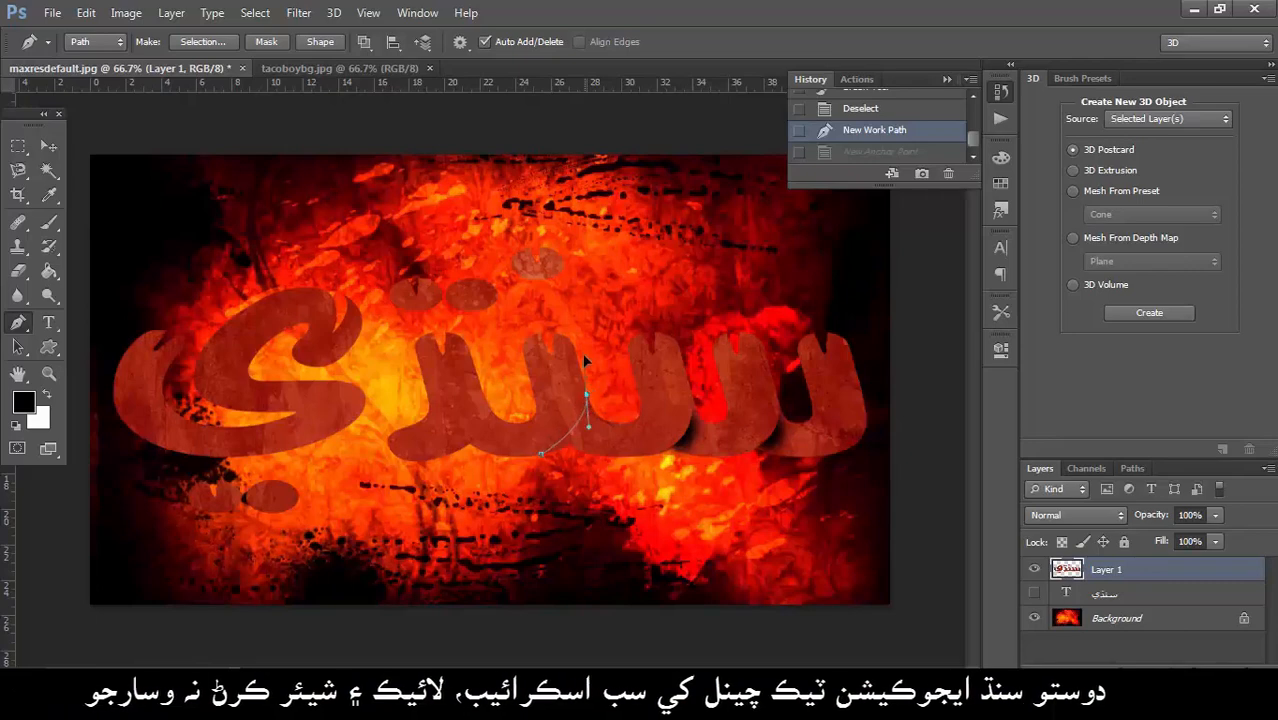
drag(586, 395, 586, 338)
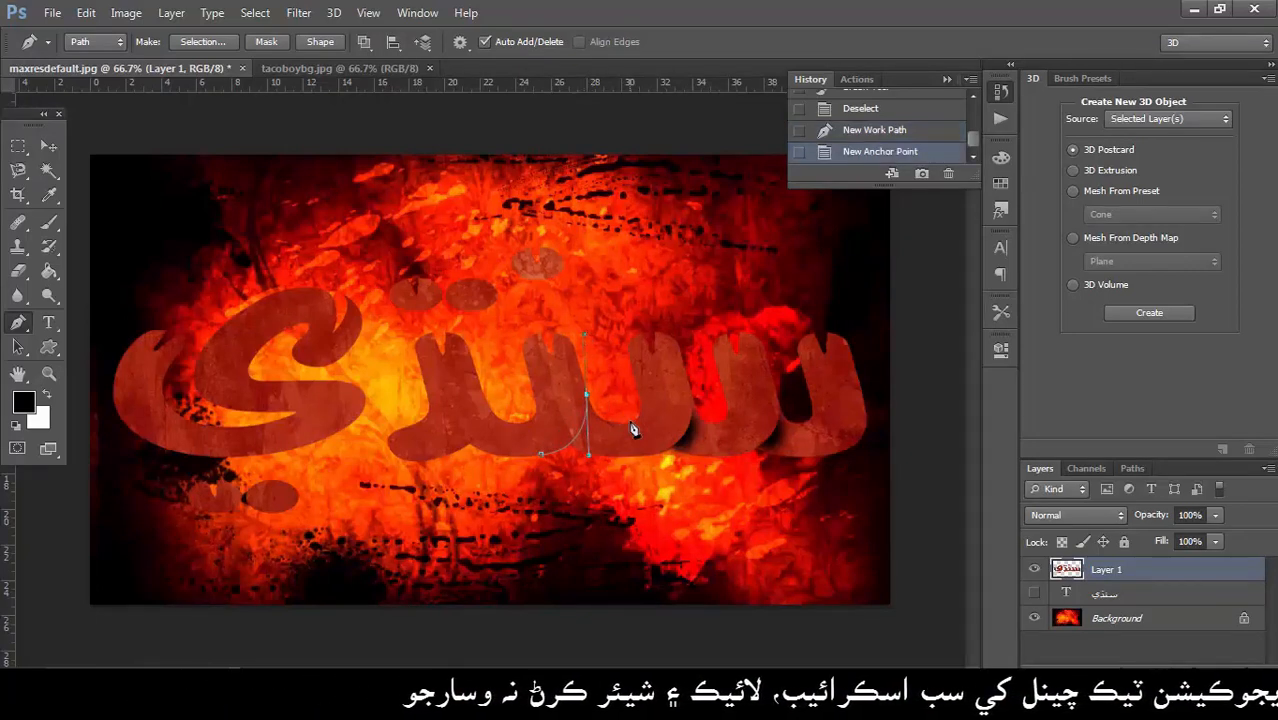
drag(629, 421, 627, 466)
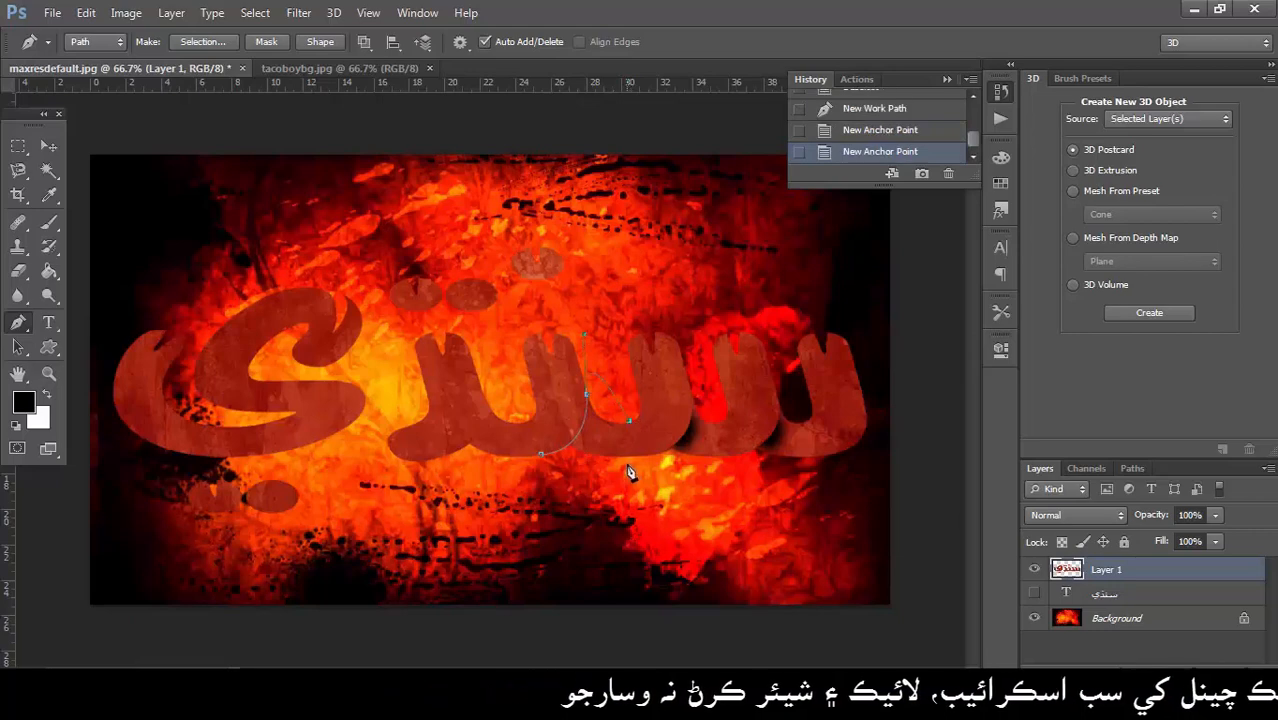
click(537, 459)
Step: Turn the path into a 0-pixel-feather selection and shade the left edge inside it with the black brush
right_click(541, 462)
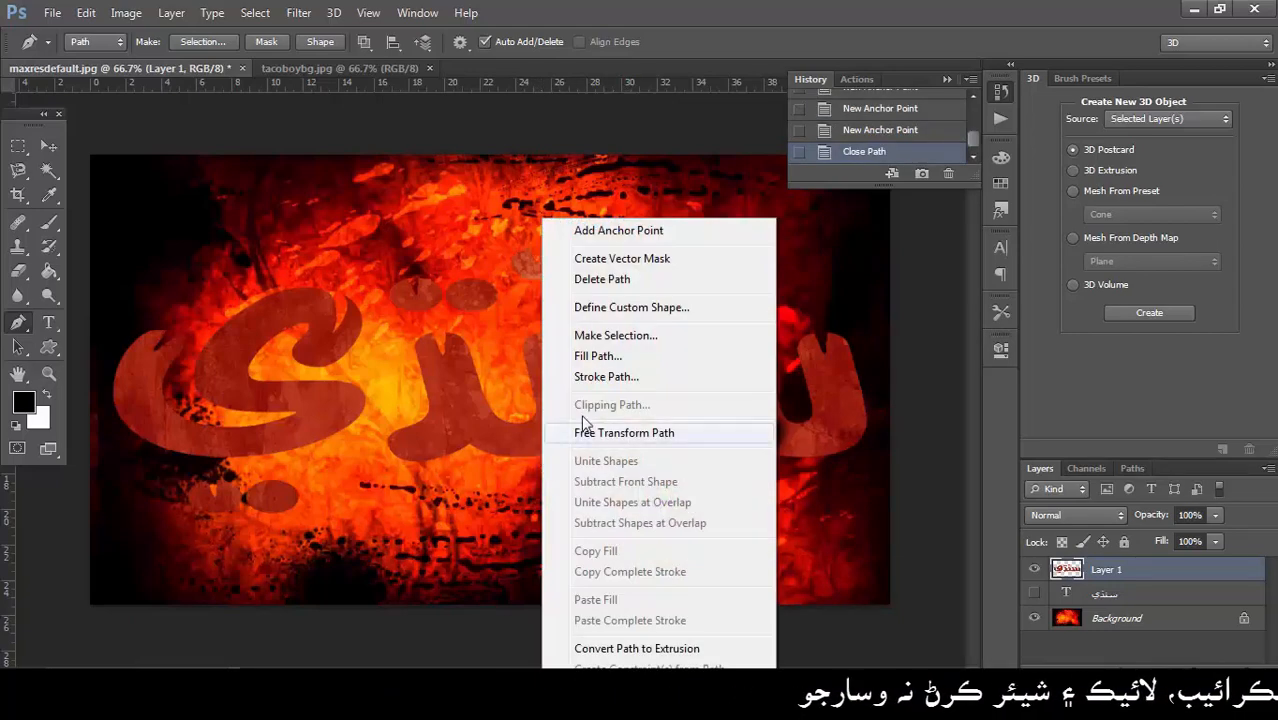
click(604, 336)
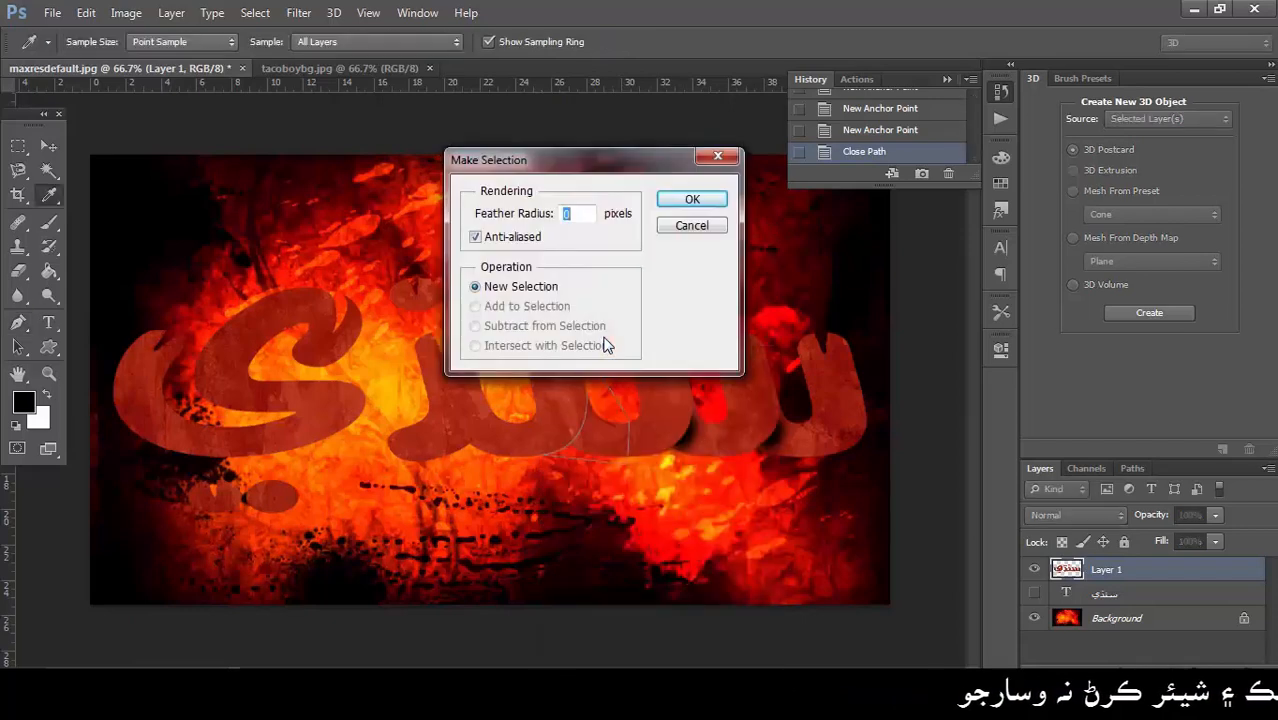
click(692, 199)
click(940, 79)
key(b)
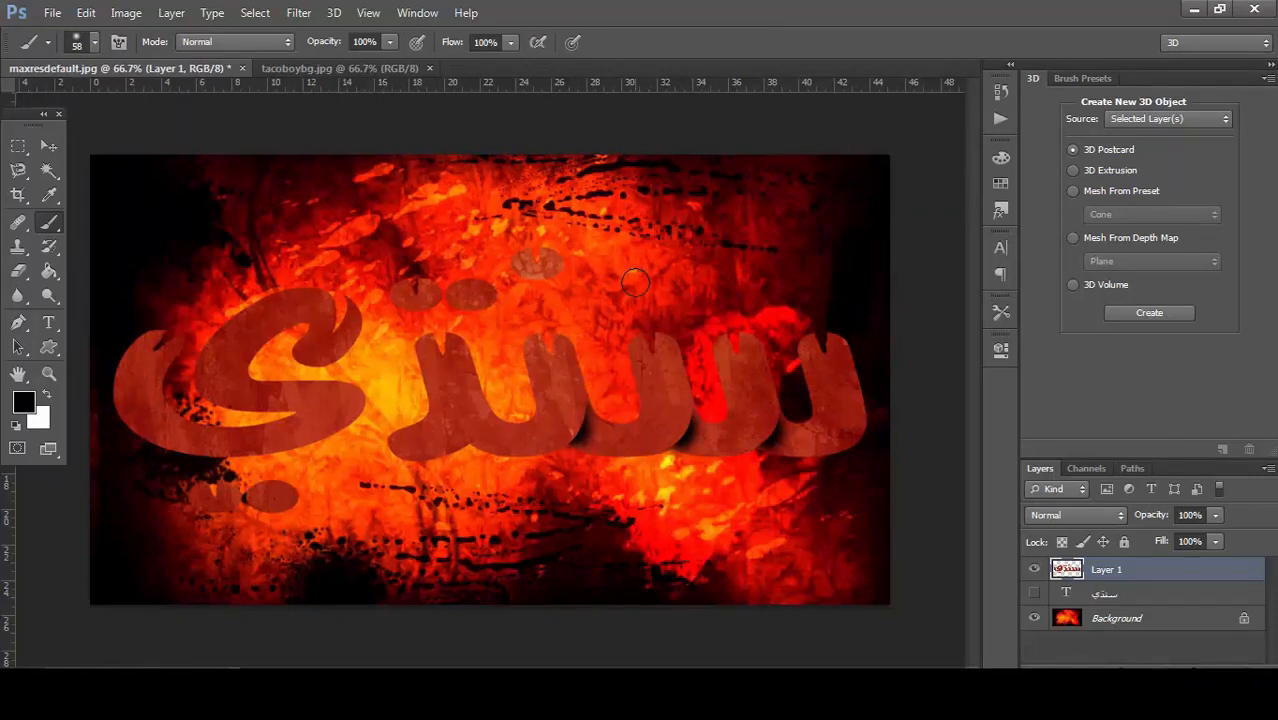
Step: Select the join between the fourth and fifth teeth from the right using a closed Pen path, and shade its left edge with black
click(18, 322)
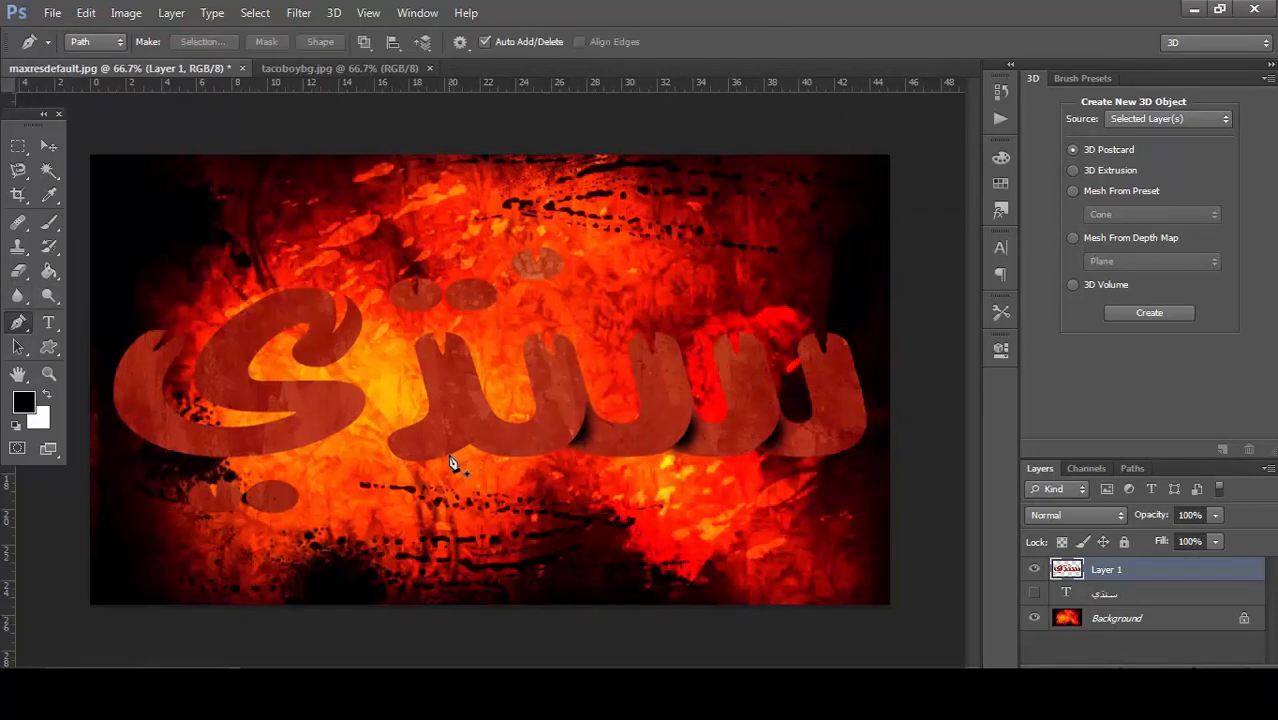
drag(474, 358, 486, 375)
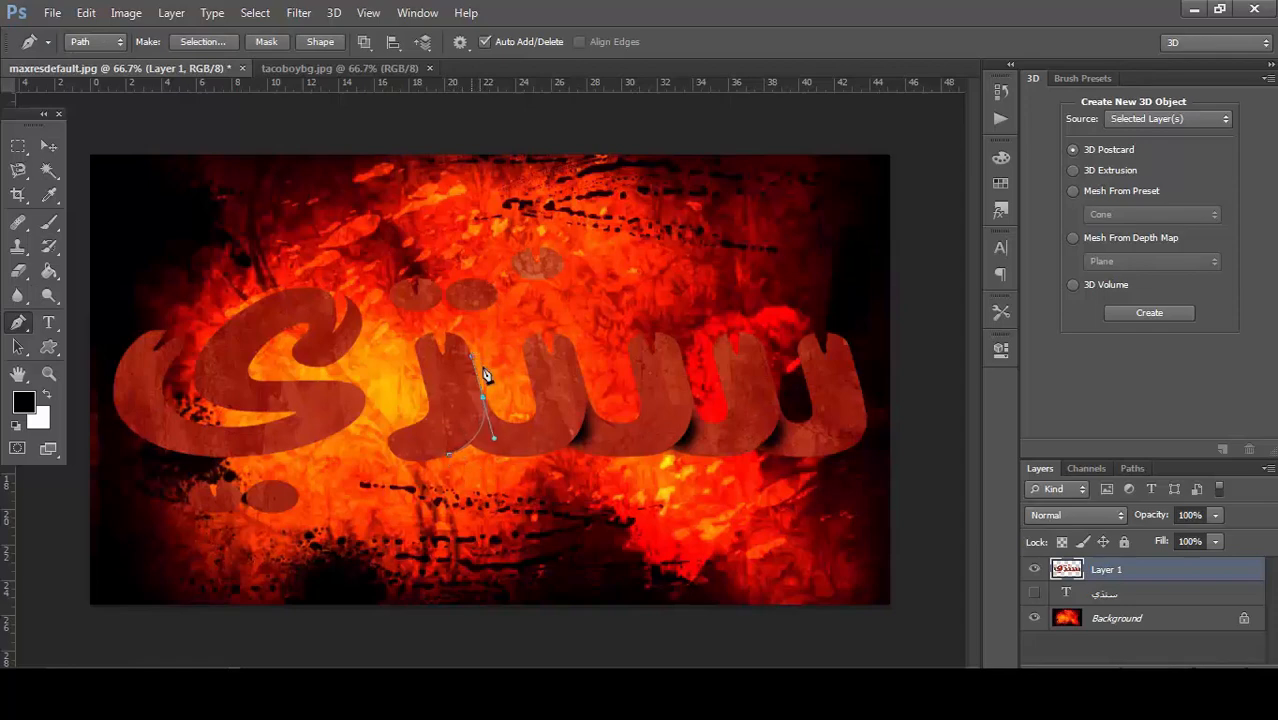
right_click(449, 466)
click(522, 333)
click(690, 200)
key(b)
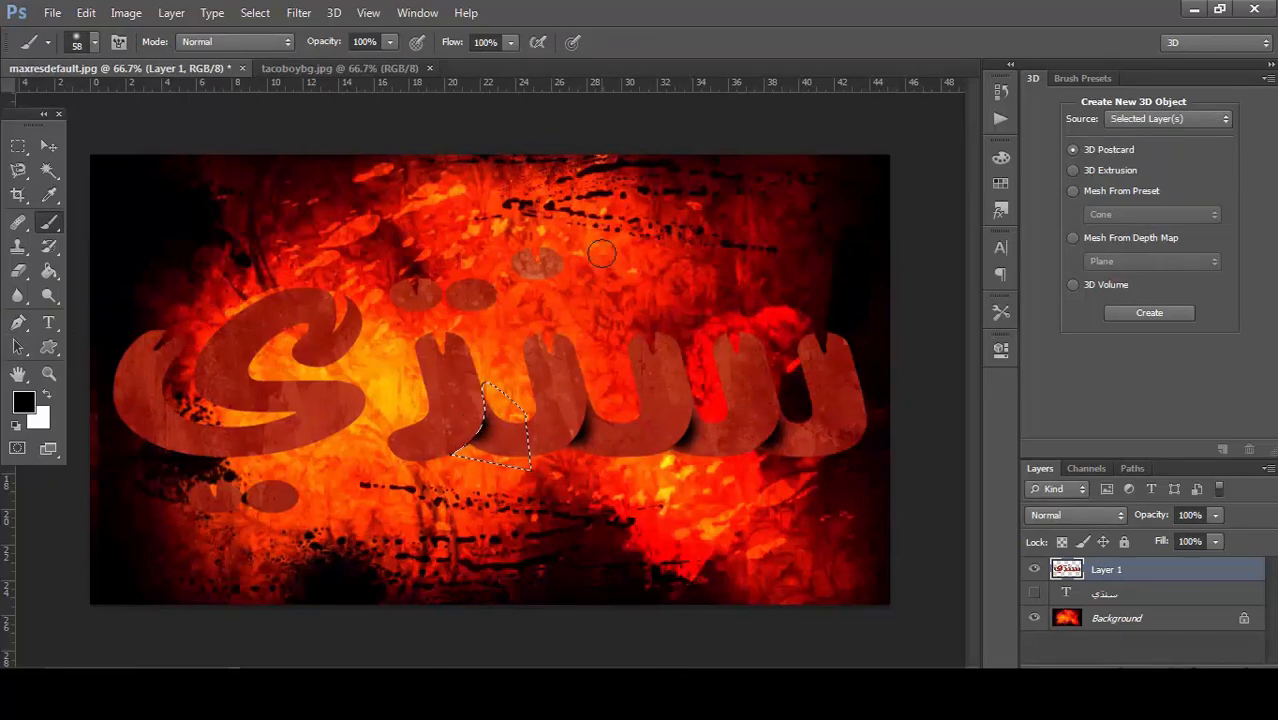
Step: Select the rounded lower-left tip below the fifth tooth using a Pen path with 0-pixel feather, shade it with the black brush, and deselect
click(24, 321)
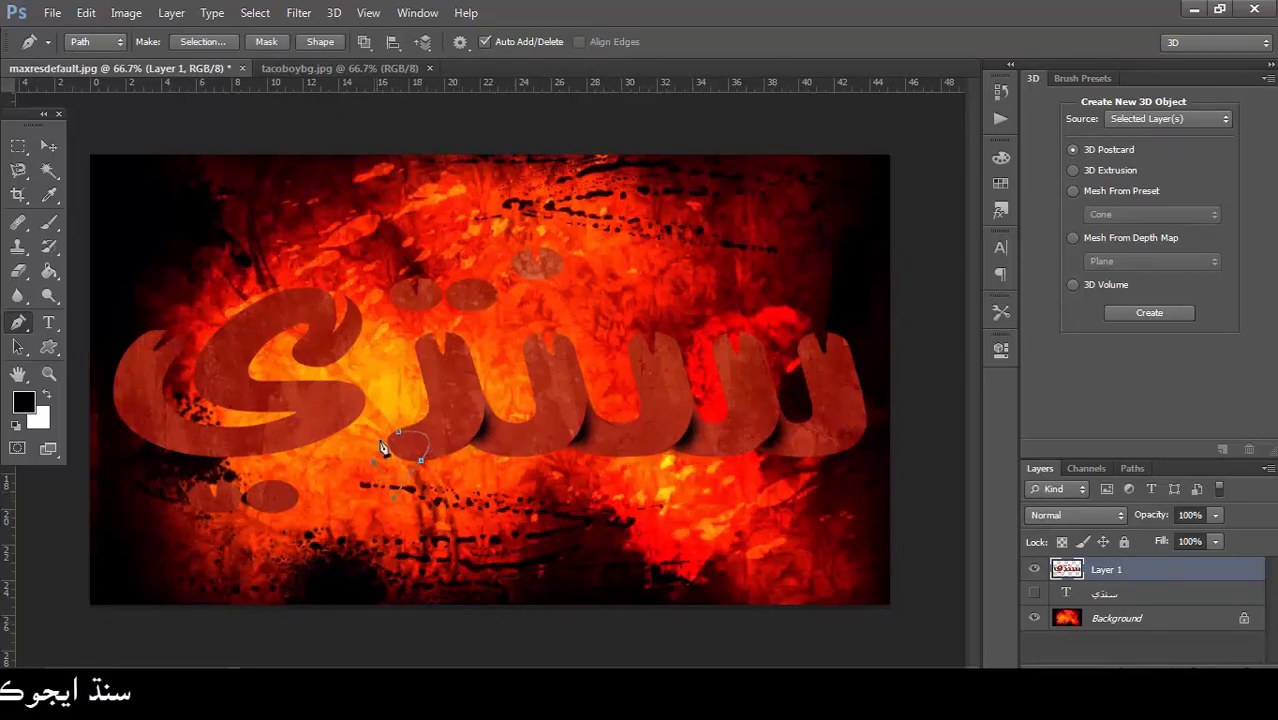
right_click(399, 442)
click(499, 333)
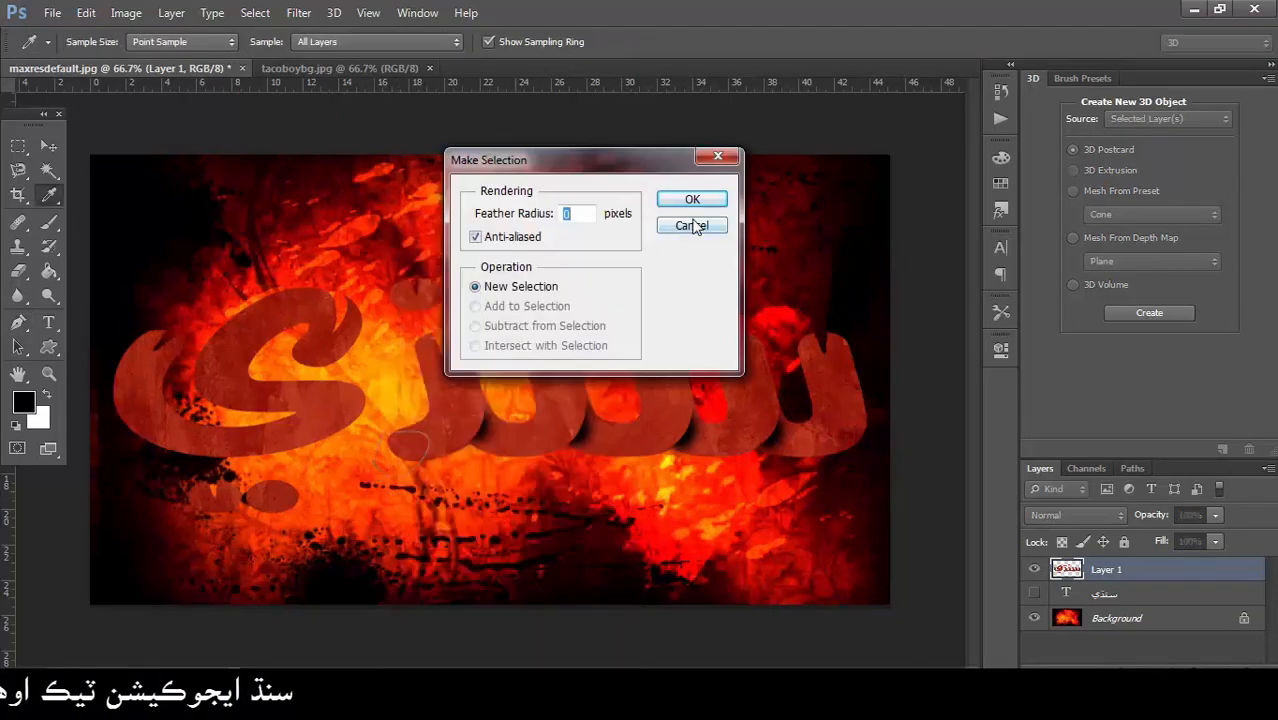
click(690, 200)
click(49, 221)
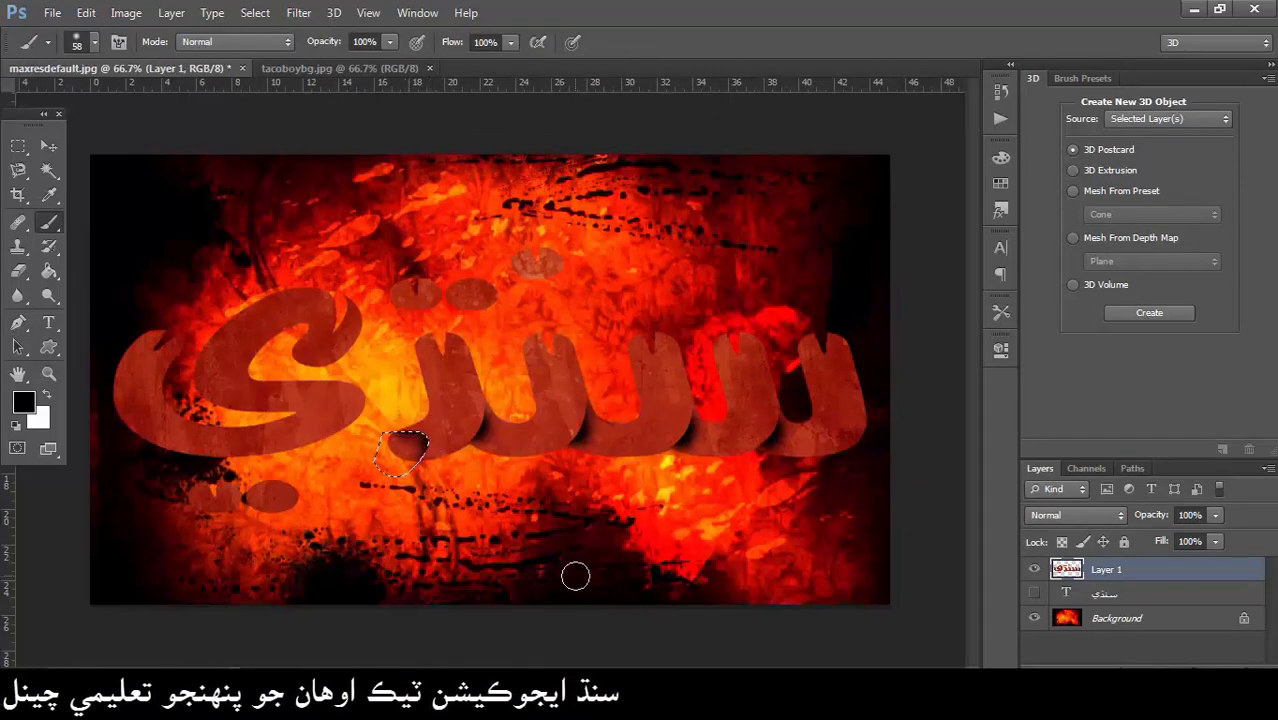
key(ctrl+d)
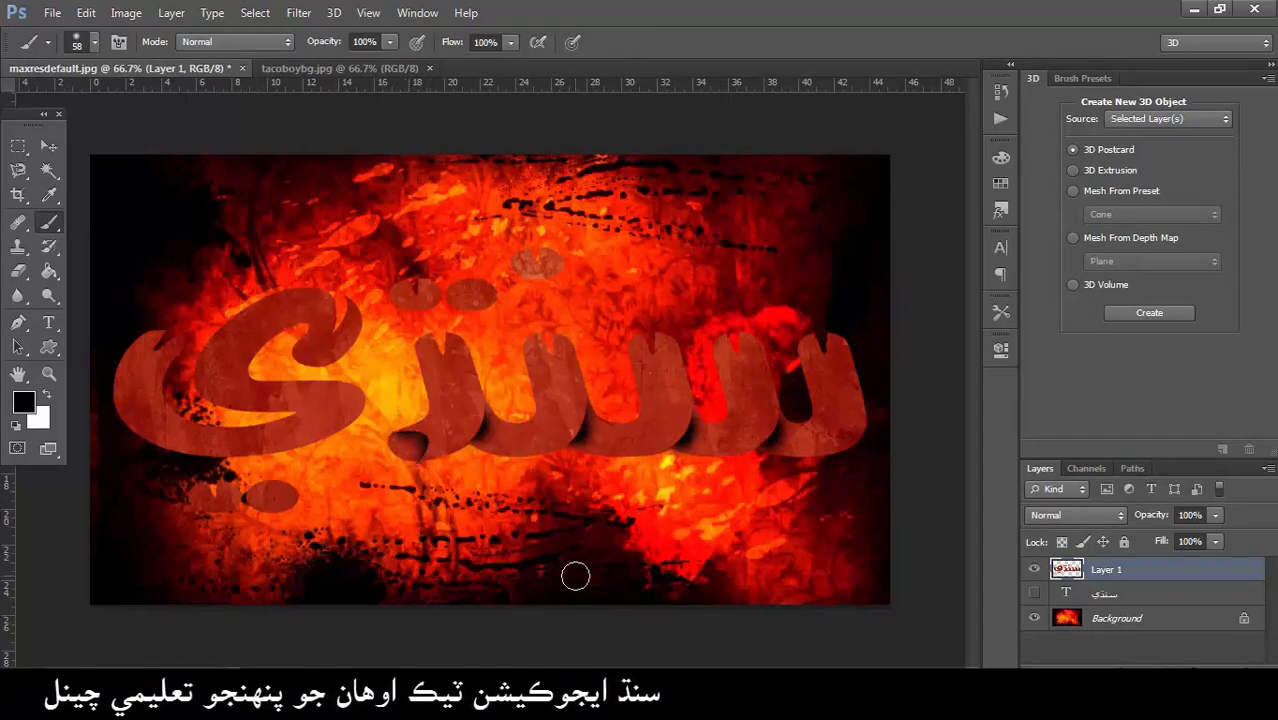
Step: Select the notched top of the fifth tooth from the right with a closed curved Pen path and shade its lower edge black
click(19, 323)
click(416, 347)
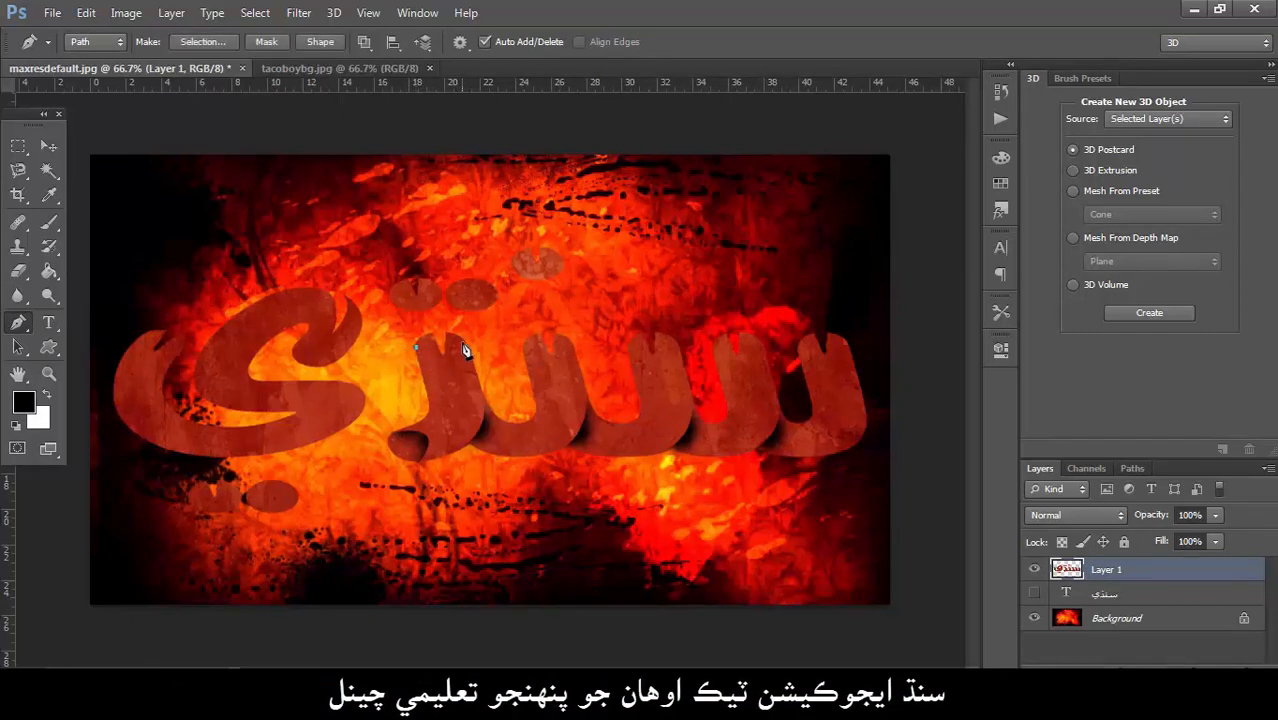
drag(462, 343, 471, 289)
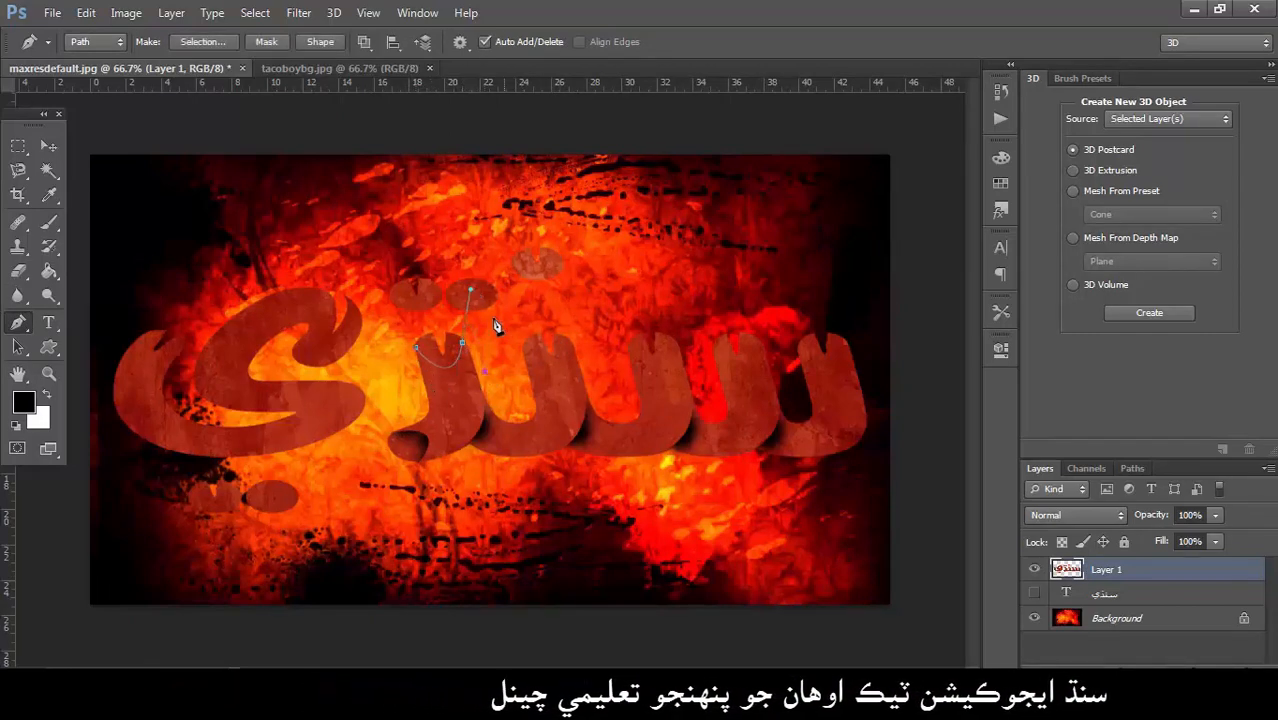
click(416, 348)
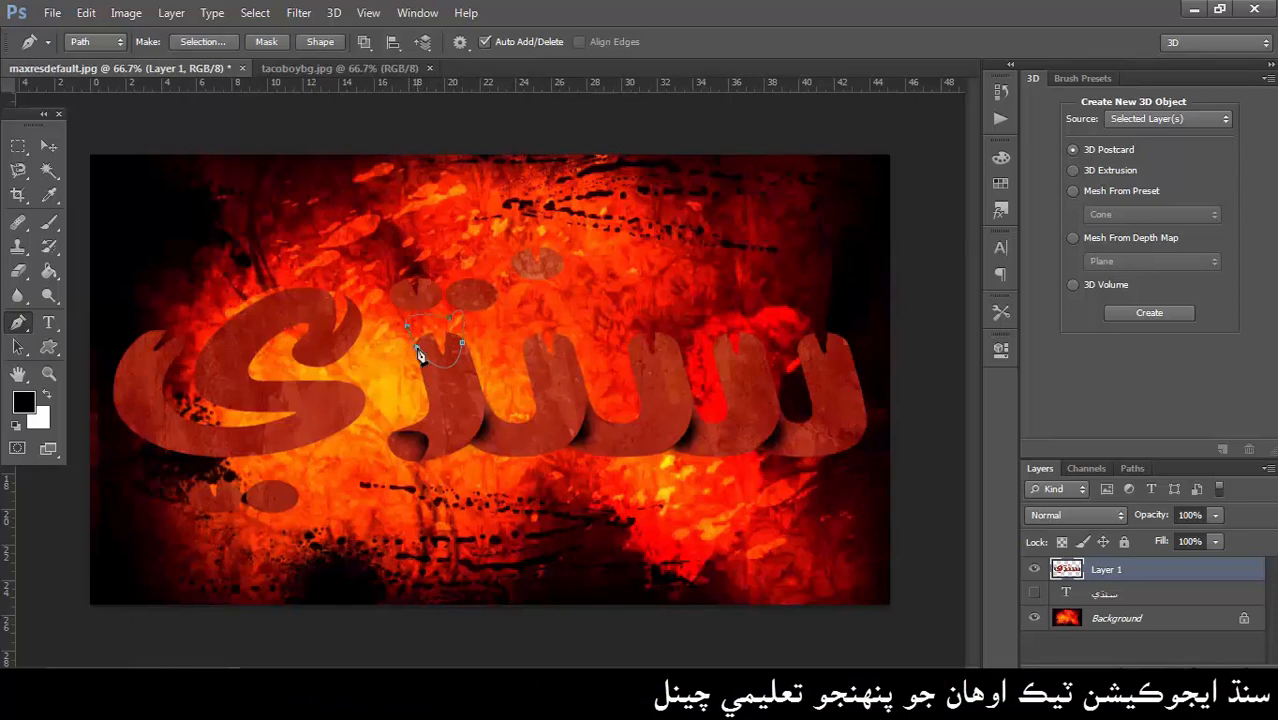
right_click(418, 354)
click(580, 334)
click(685, 200)
key(b)
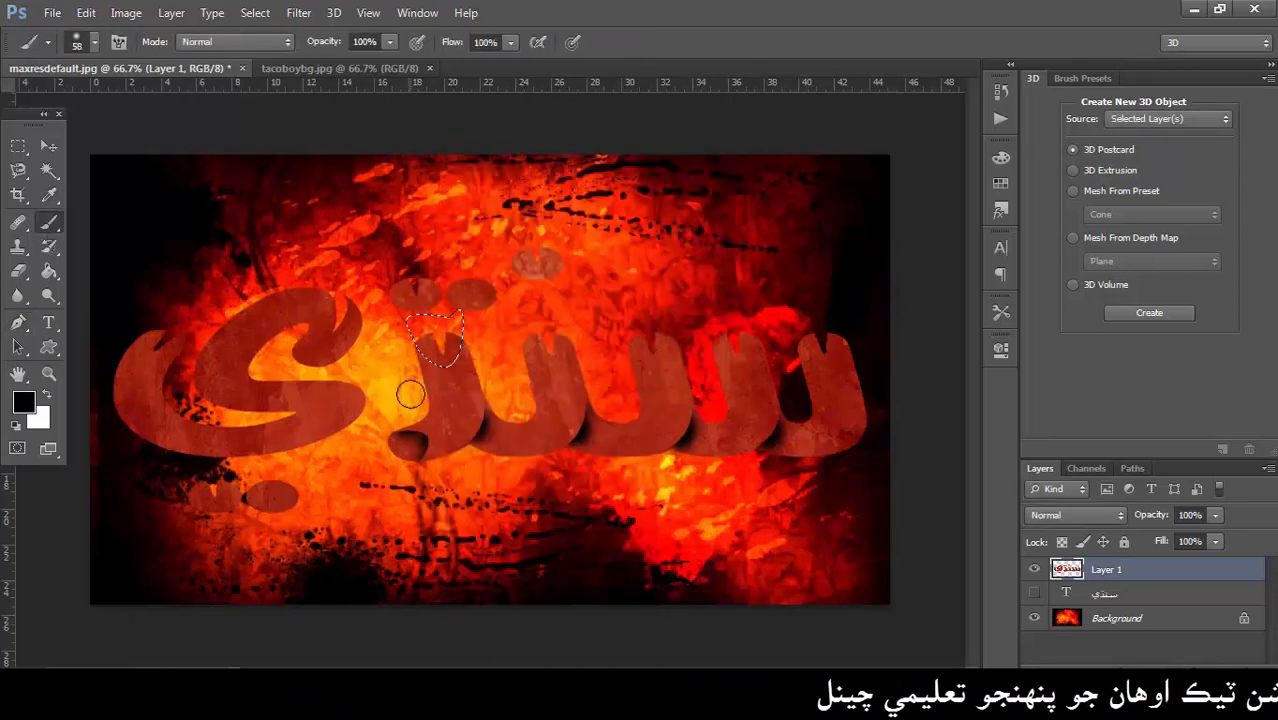
mouse_move(439, 374)
mouse_down()
mouse_move(460, 360)
mouse_move(433, 376)
mouse_up()
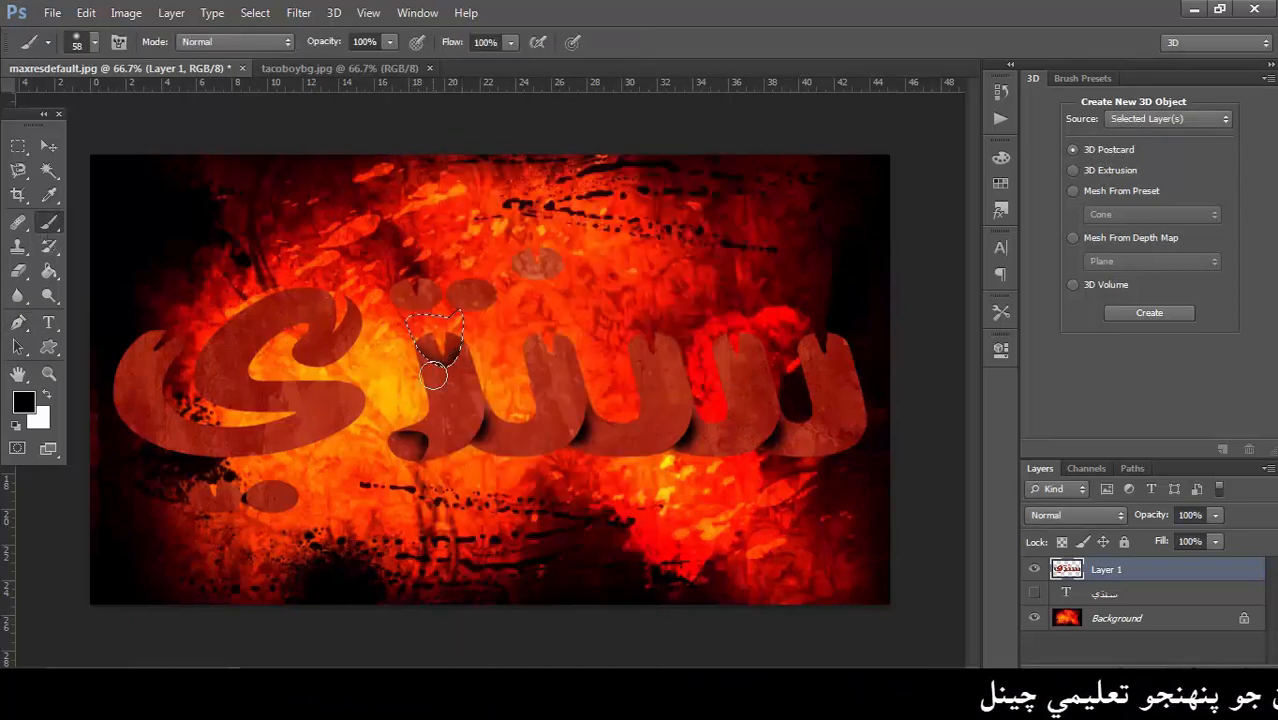
key(ctrl+d)
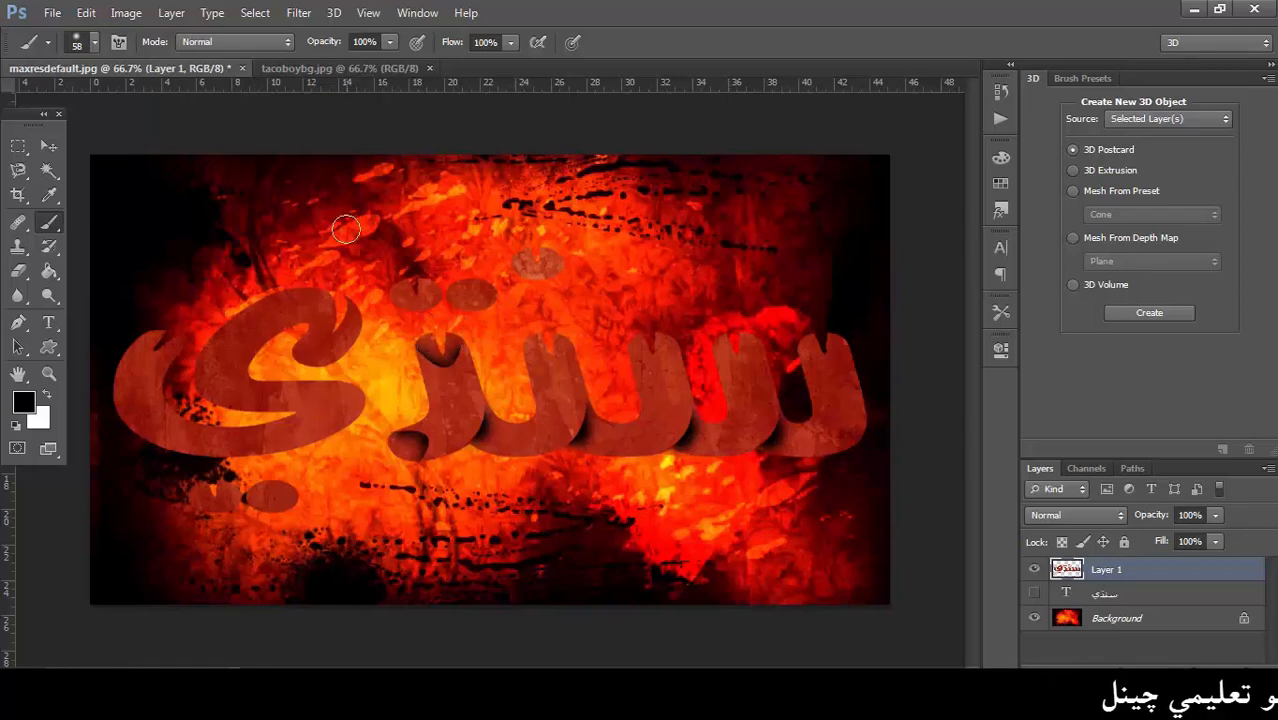
Step: Select the notched top of the fourth tooth from the right with a closed Pen path and shade its lower edge black
click(20, 324)
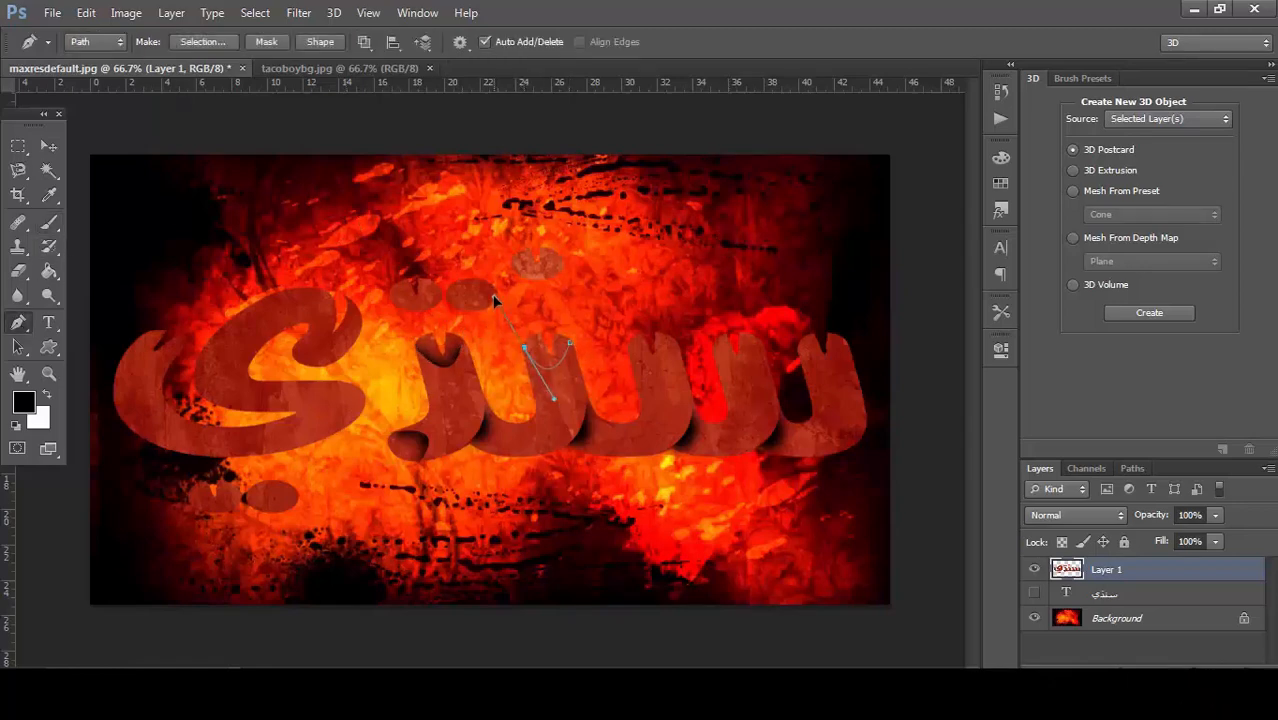
drag(492, 294, 575, 333)
right_click(569, 351)
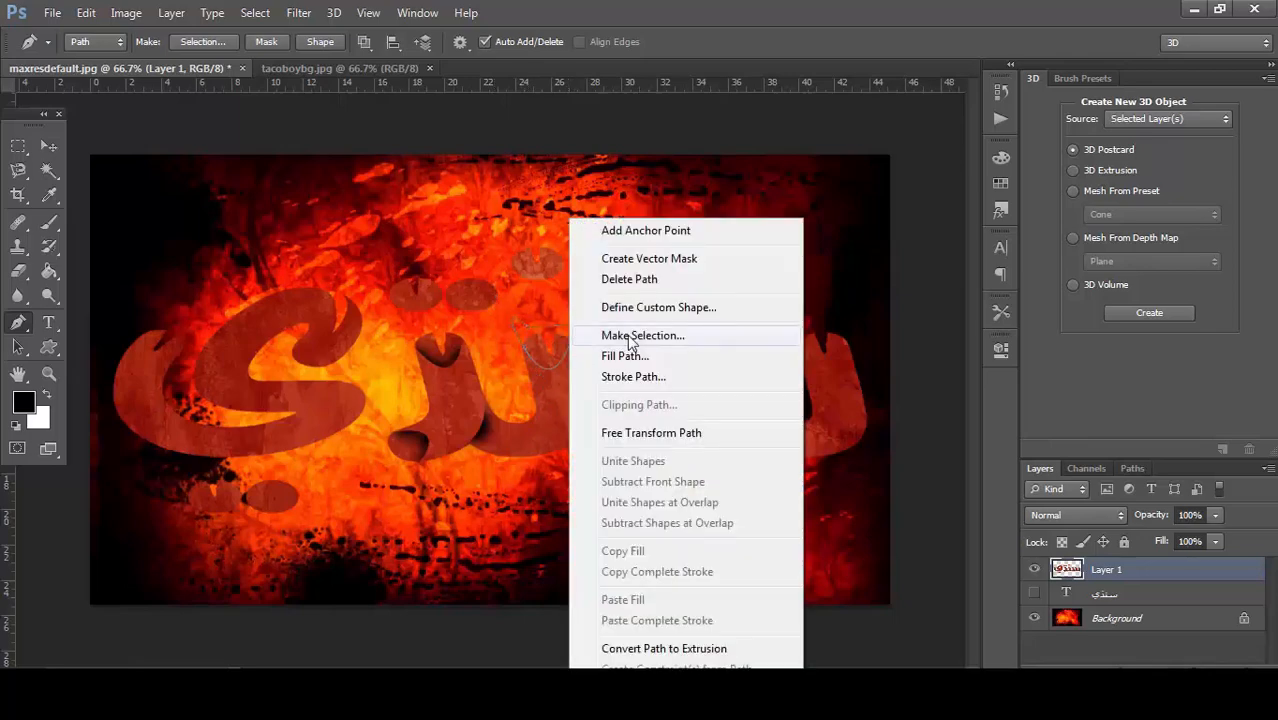
click(620, 334)
click(690, 203)
key(b)
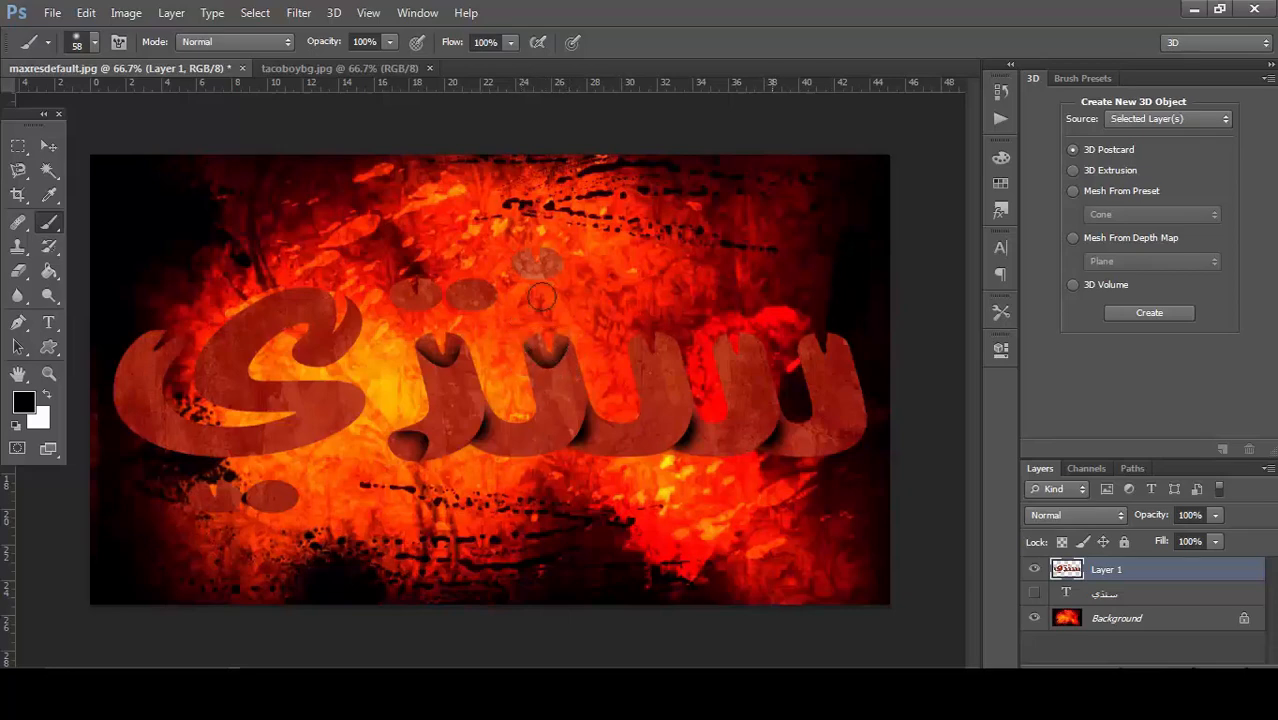
Step: Select the notched top of the third tooth from the right with a closed Pen path and shade its lower edge black
click(18, 322)
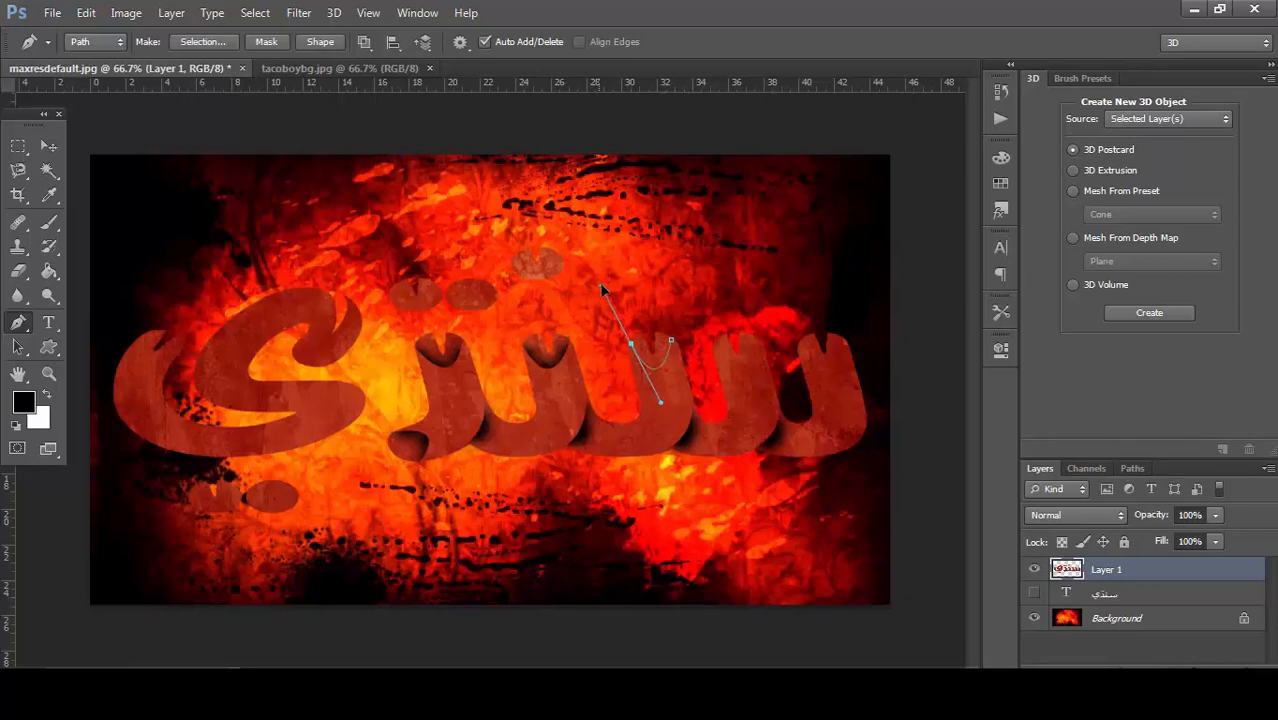
right_click(672, 347)
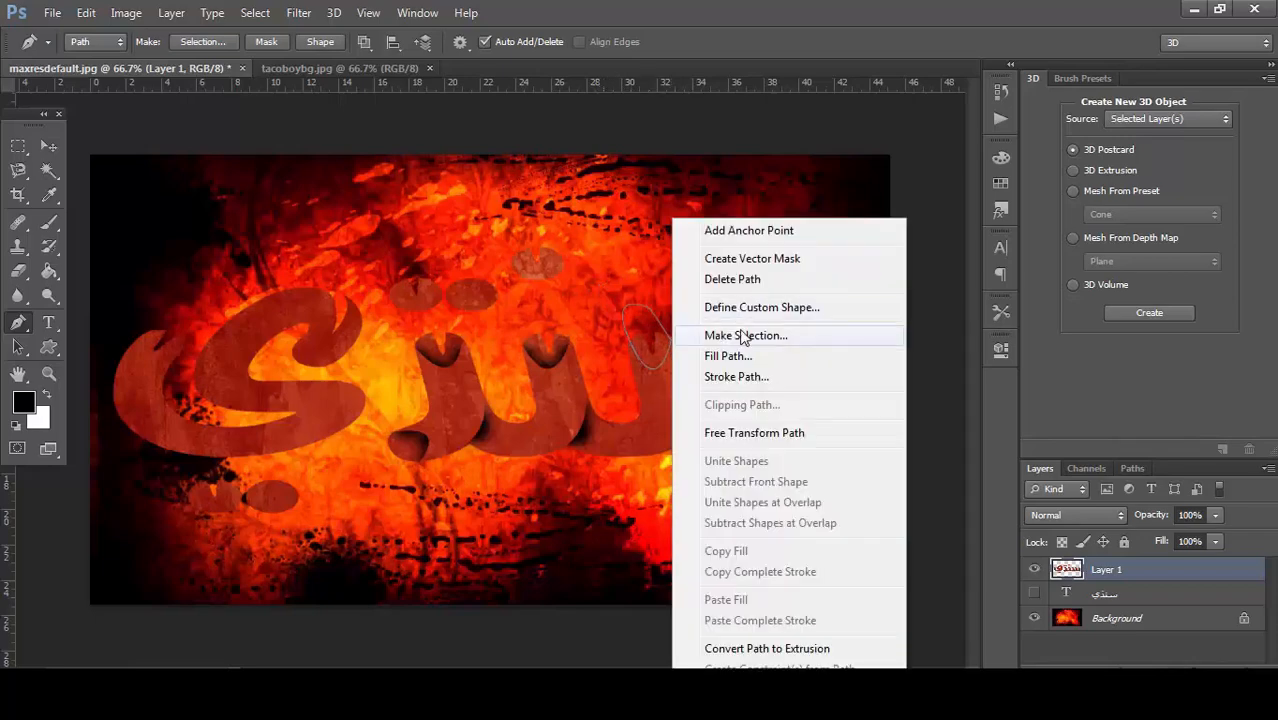
click(745, 331)
click(685, 198)
click(49, 222)
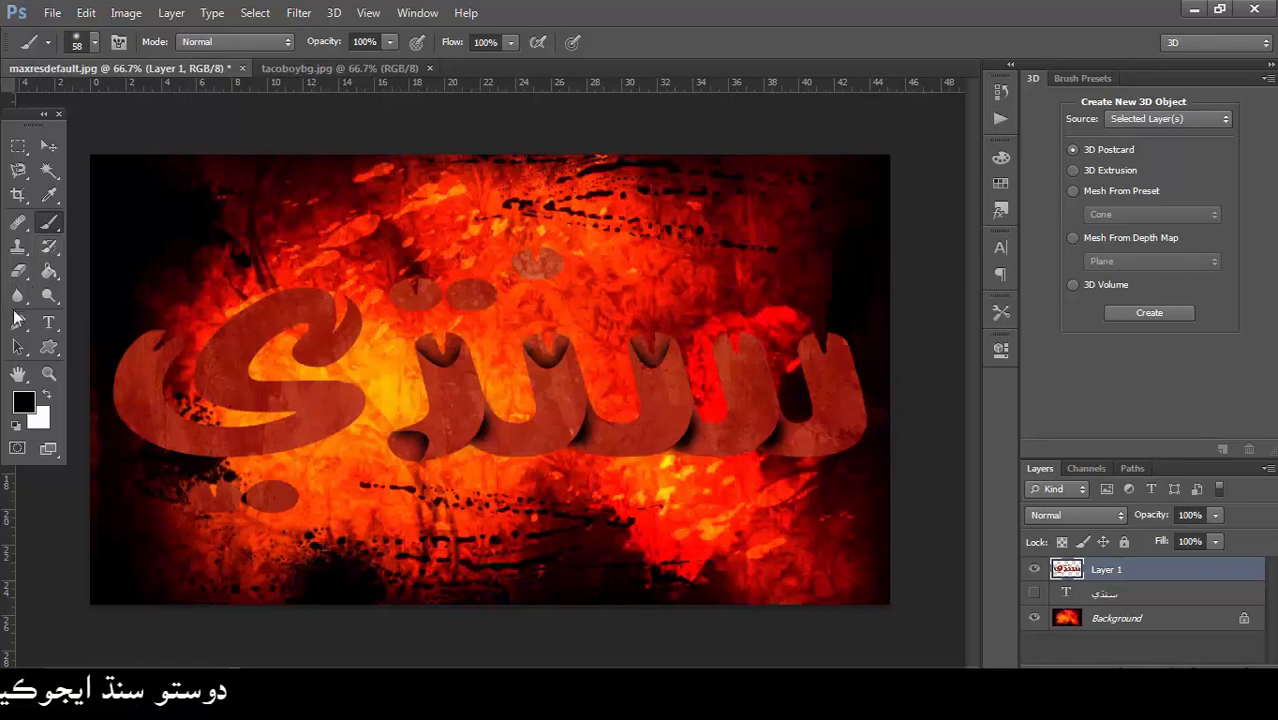
Step: Make a 0-pixel-feather selection from a closed curved Pen path around the second tooth's notched top, removing one misplaced anchor point
key(p)
click(754, 339)
click(714, 345)
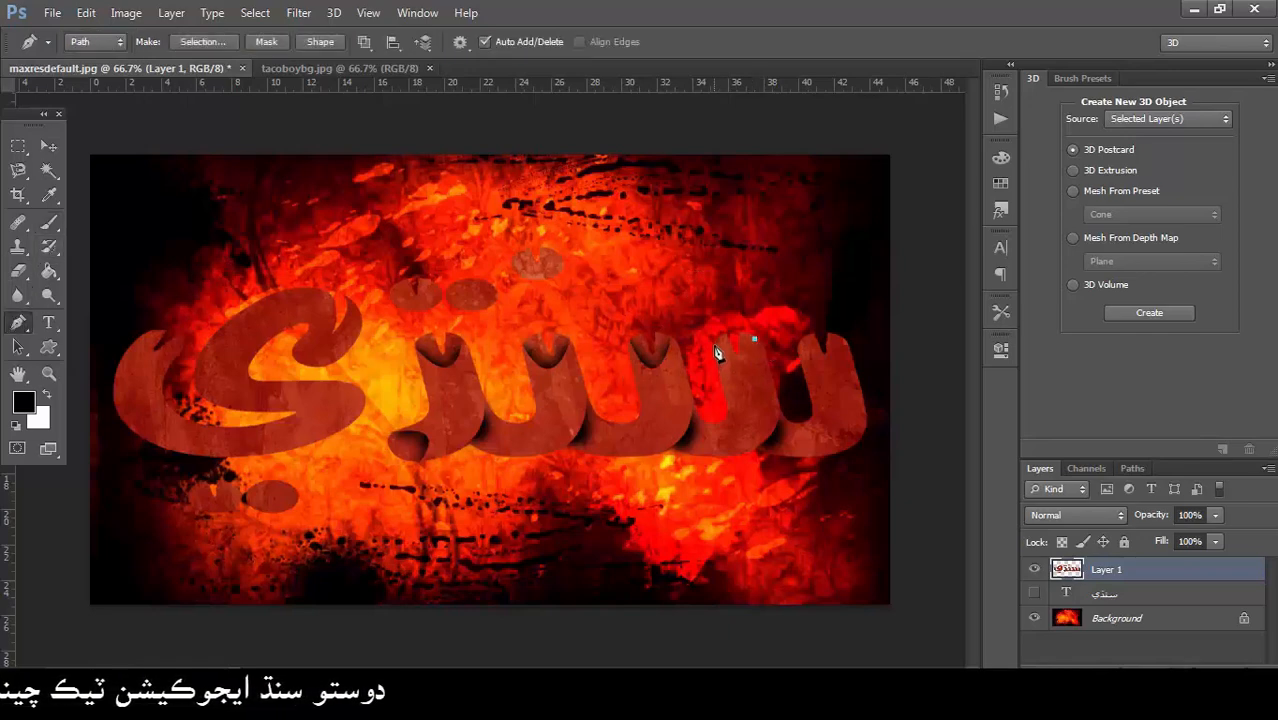
click(1000, 91)
click(948, 128)
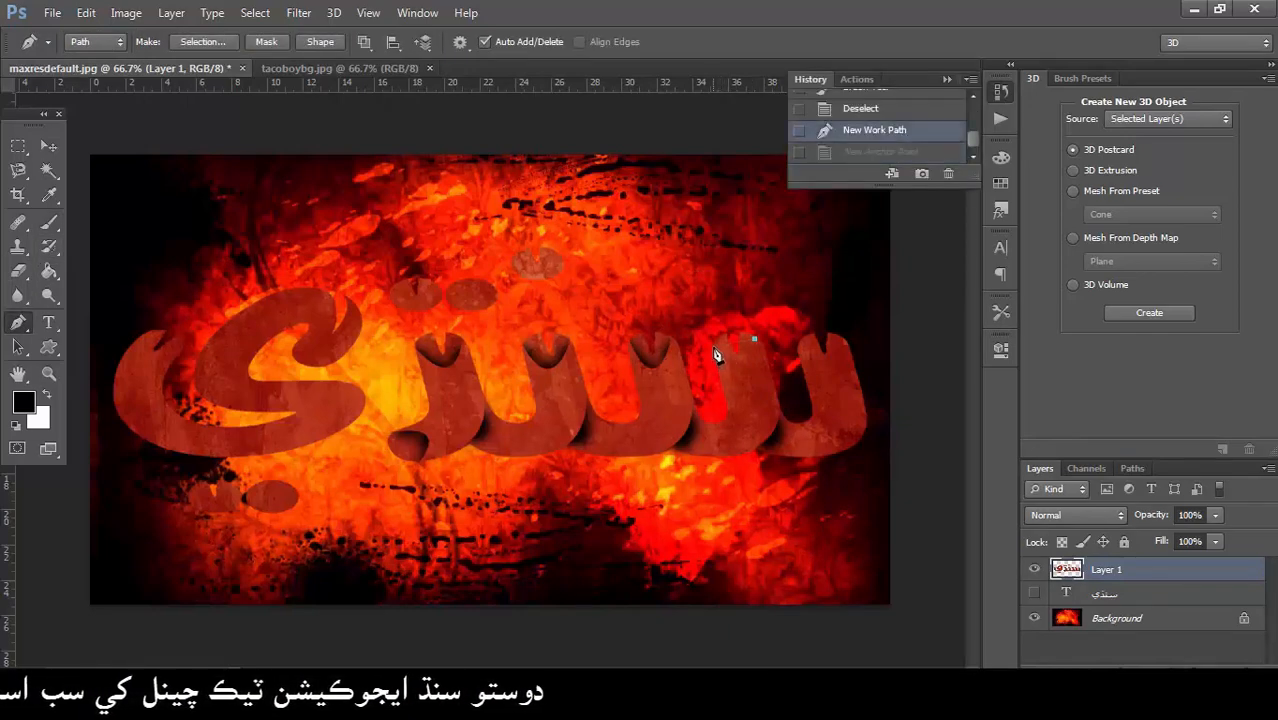
drag(714, 345, 680, 295)
click(736, 315)
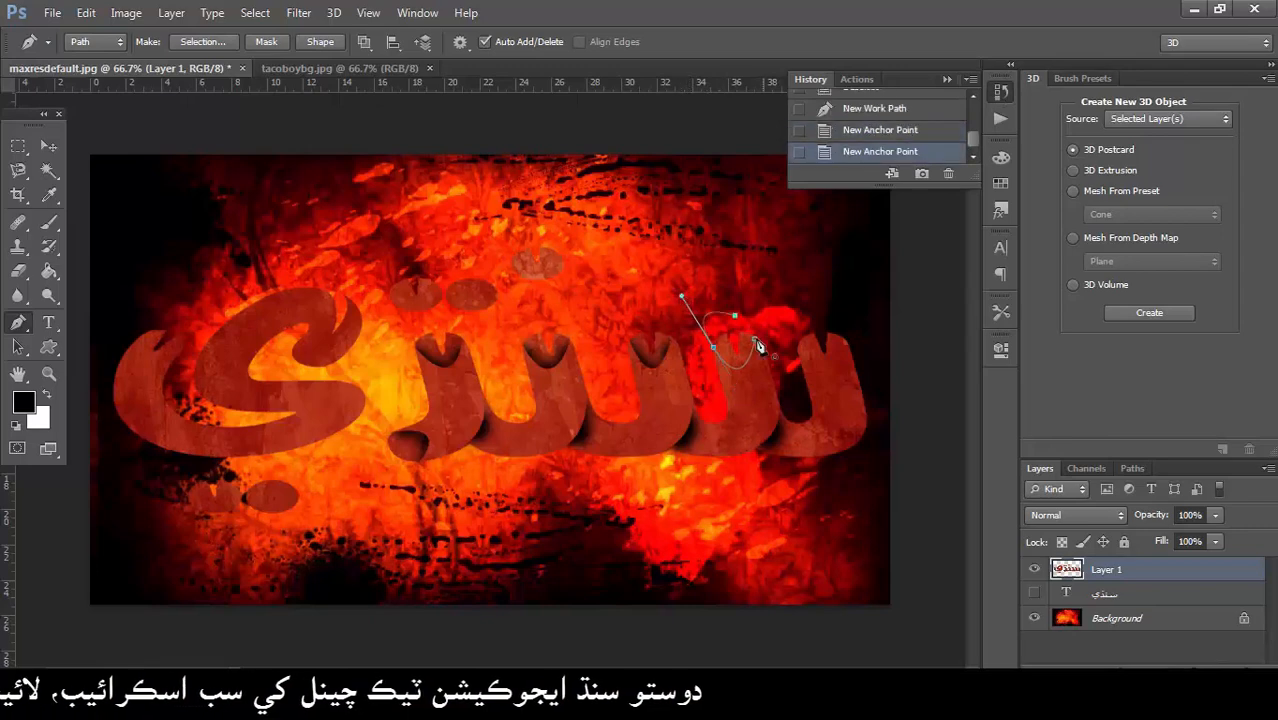
click(754, 340)
right_click(756, 343)
click(828, 335)
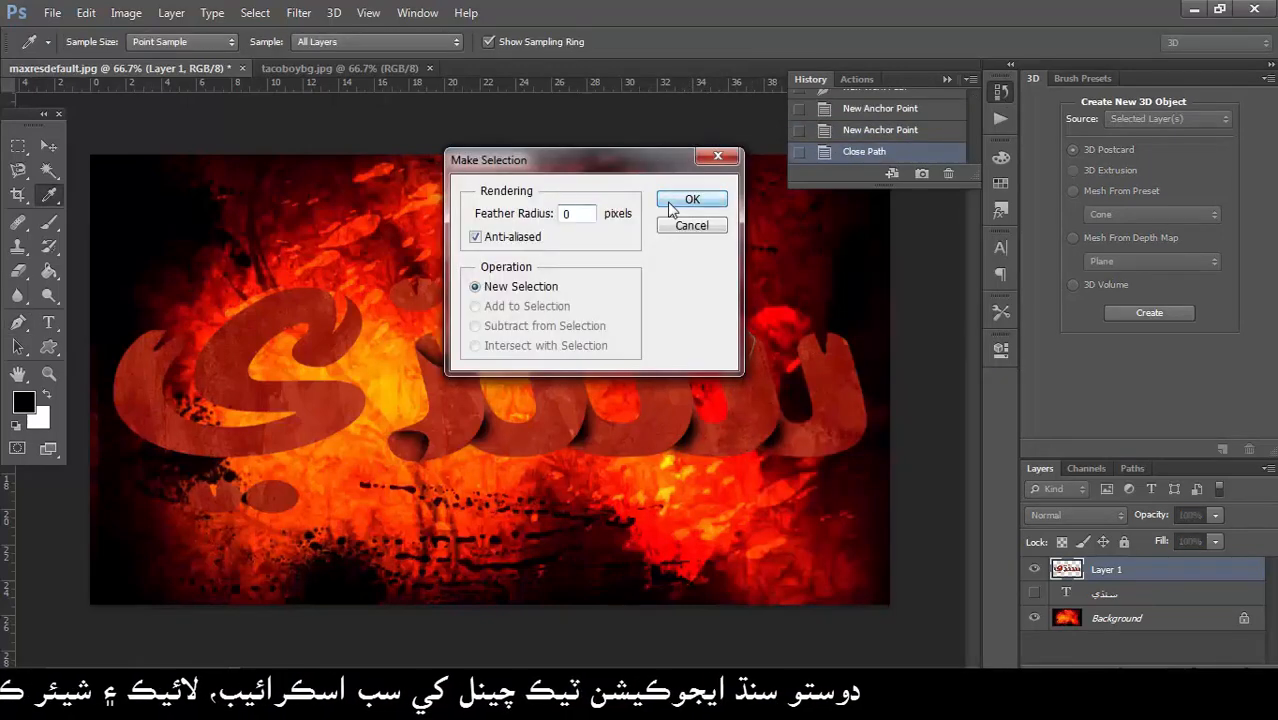
key(Return)
Step: Shade the lower edge inside the second tooth's selection with the black brush and deselect
key(b)
click(757, 352)
click(738, 368)
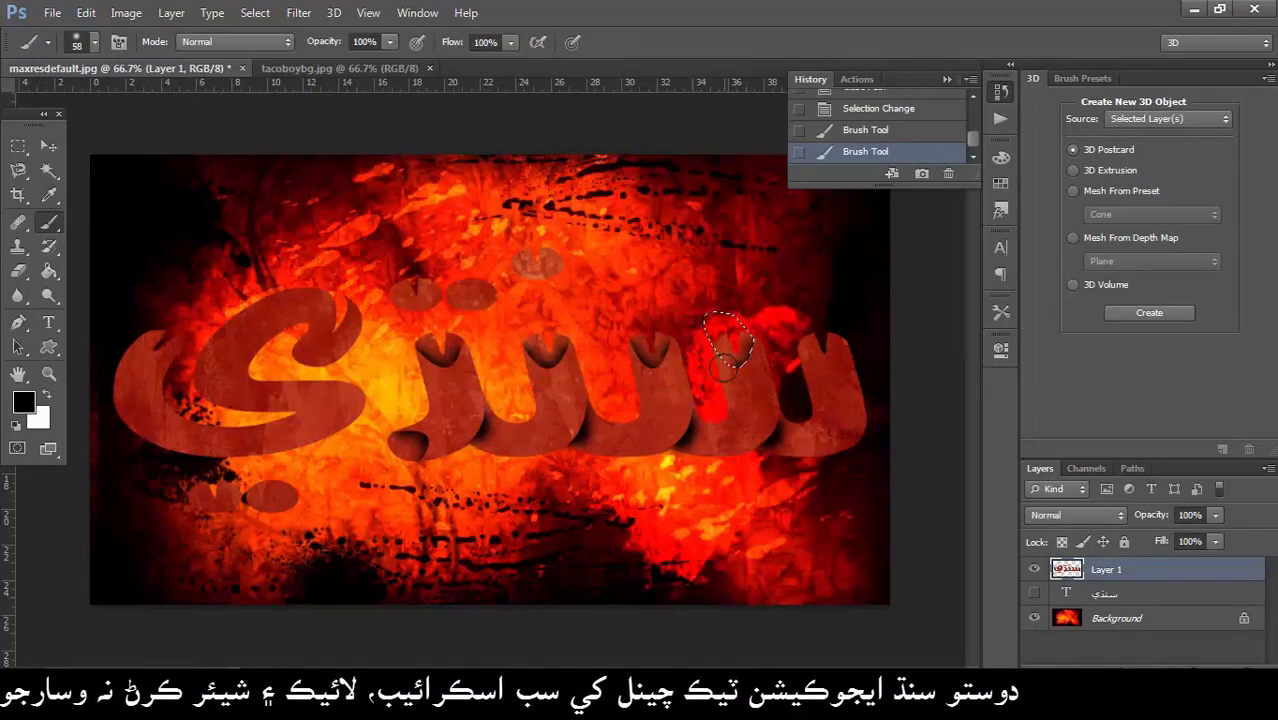
click(734, 366)
click(744, 367)
key(ctrl+d)
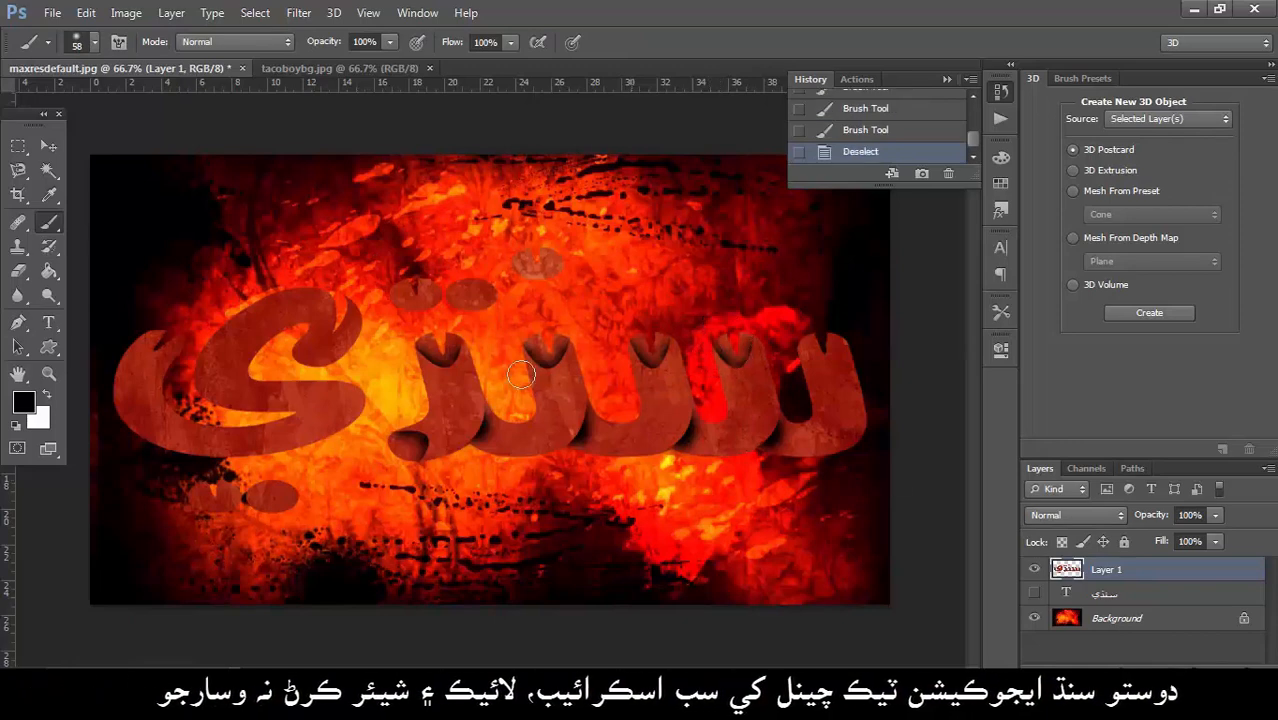
Step: Draw a closed curved Pen path around the rightmost tooth's notched top and convert it to a 0-pixel-feather selection
key(p)
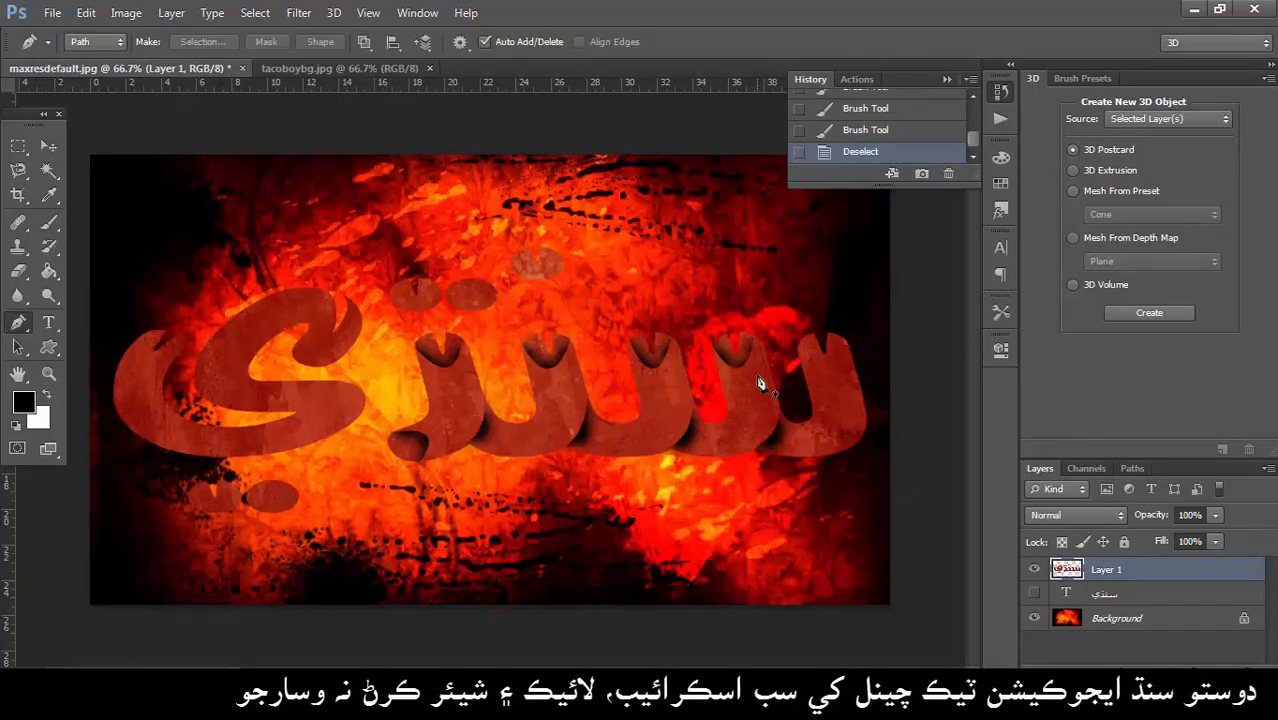
click(840, 338)
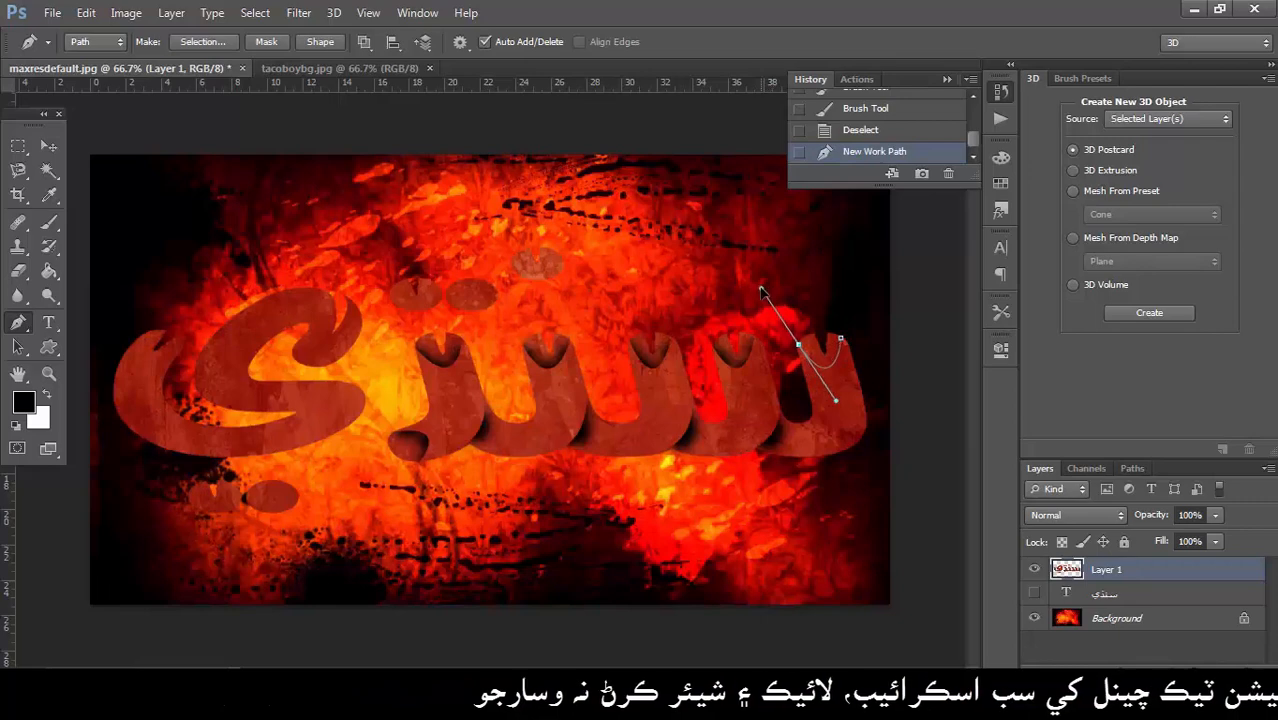
click(790, 314)
click(820, 365)
click(840, 339)
right_click(840, 345)
click(890, 334)
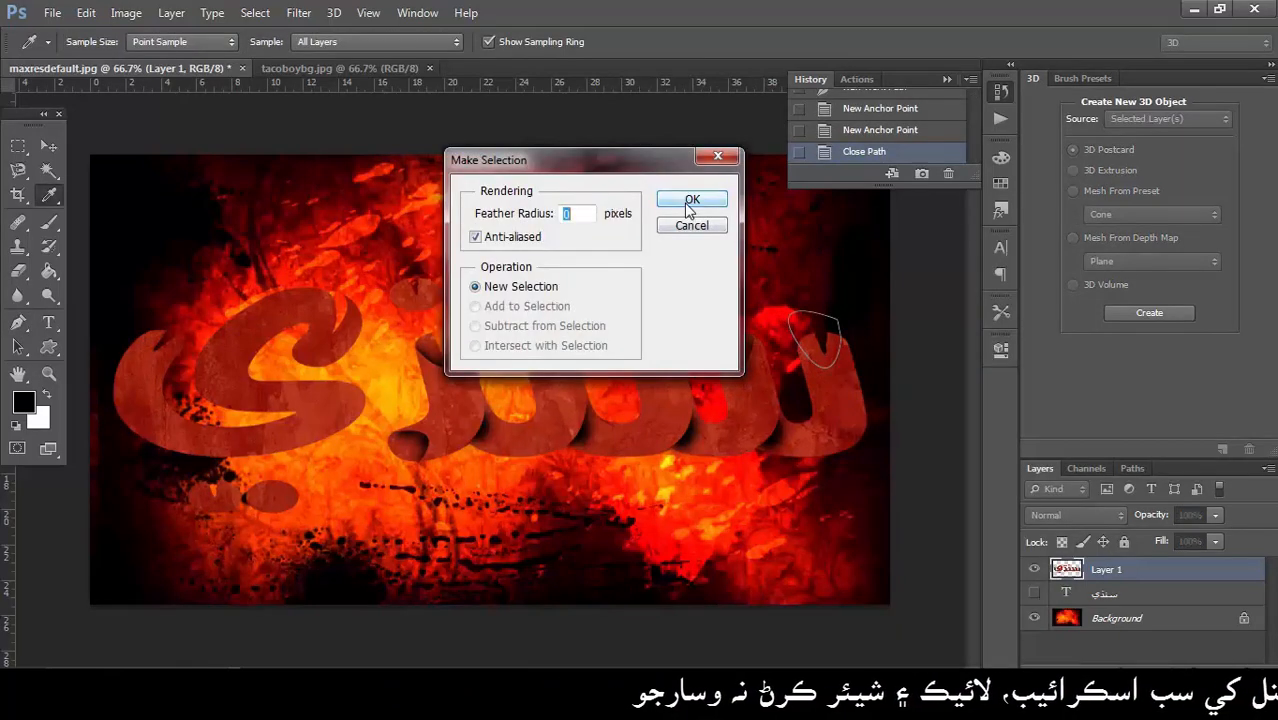
click(688, 201)
Step: Shade the lower edge inside the rightmost tooth's selection with the black brush and deselect
key(b)
click(839, 357)
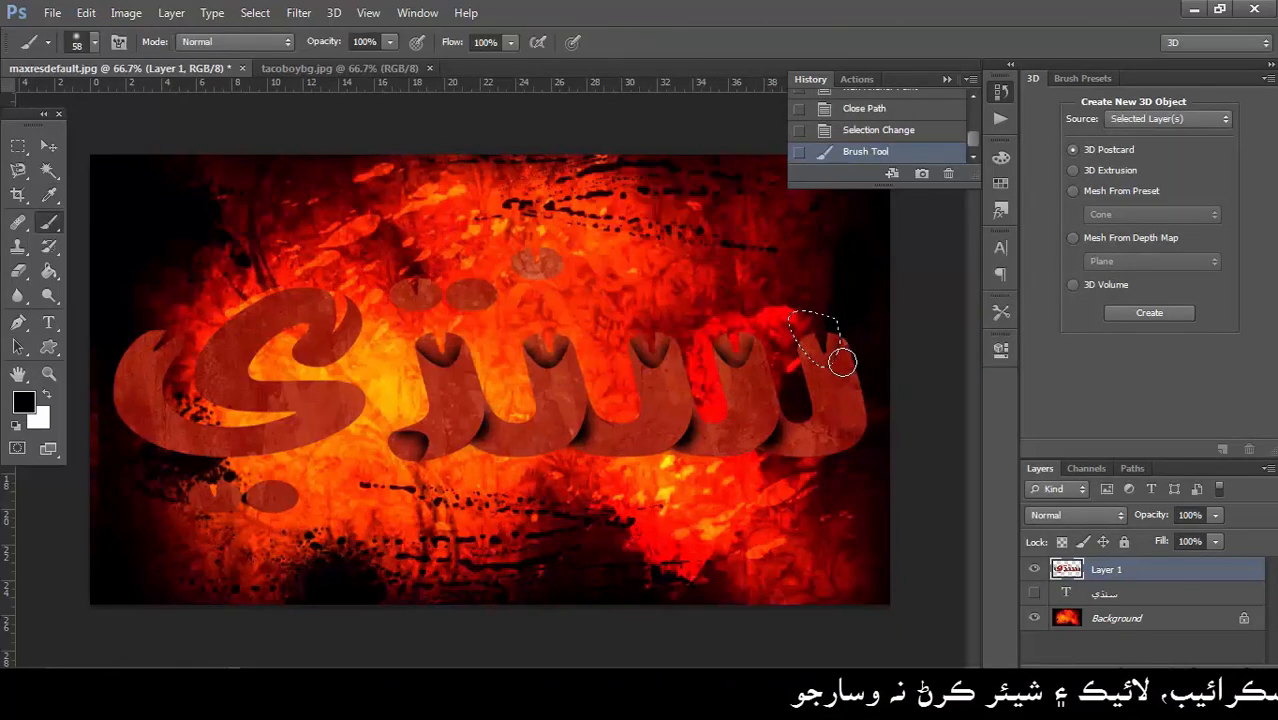
click(824, 368)
click(796, 358)
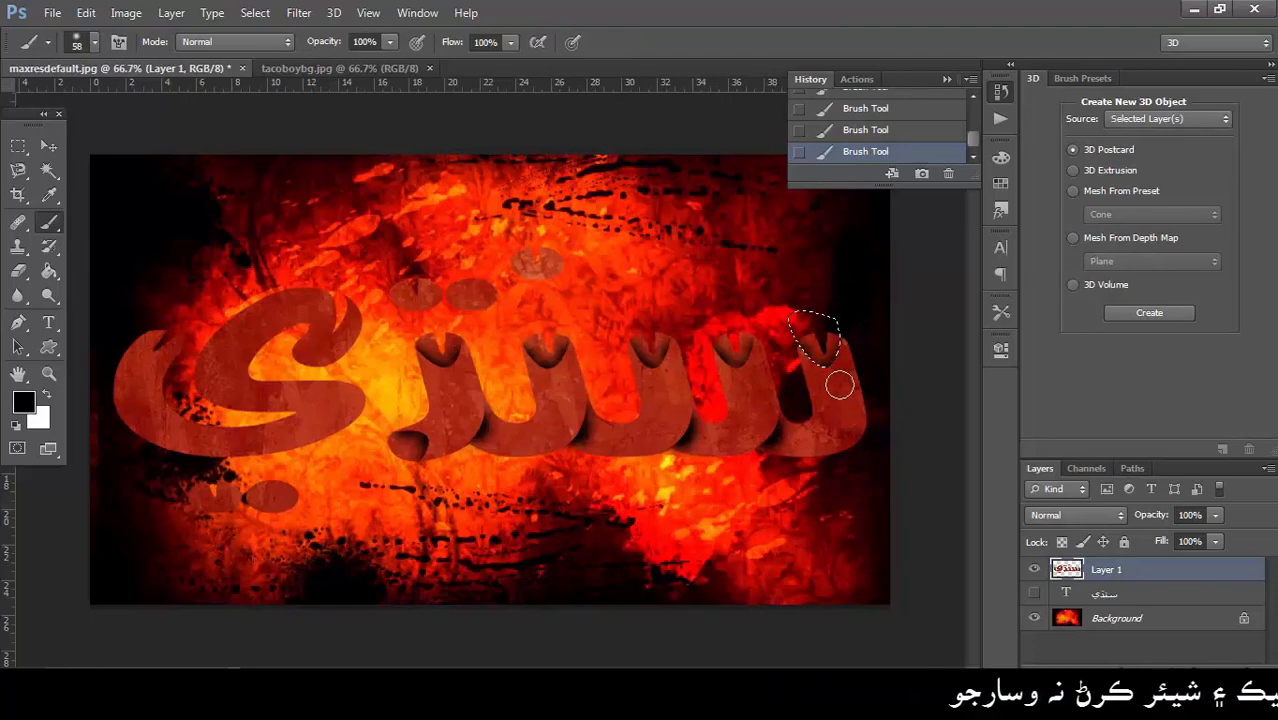
click(830, 374)
key(ctrl+d)
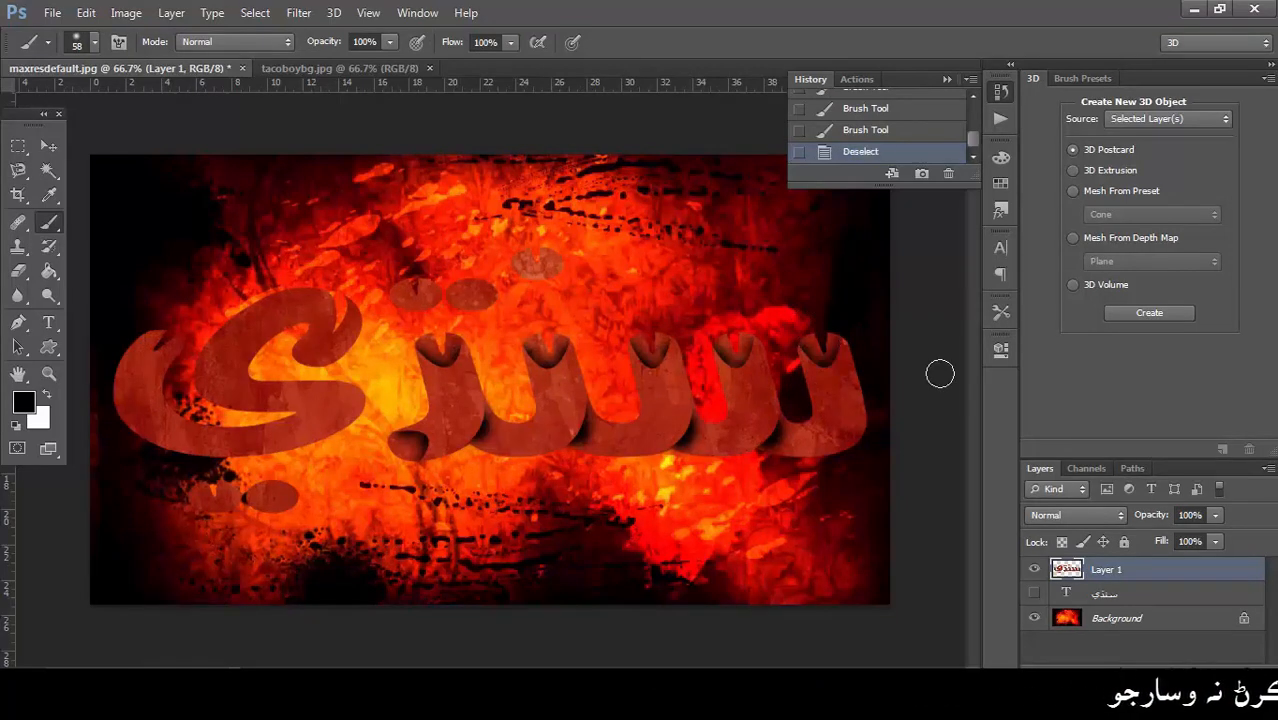
Step: Select the notched far-left tip of the ي with a closed Pen path and shade its lower edge black
click(19, 322)
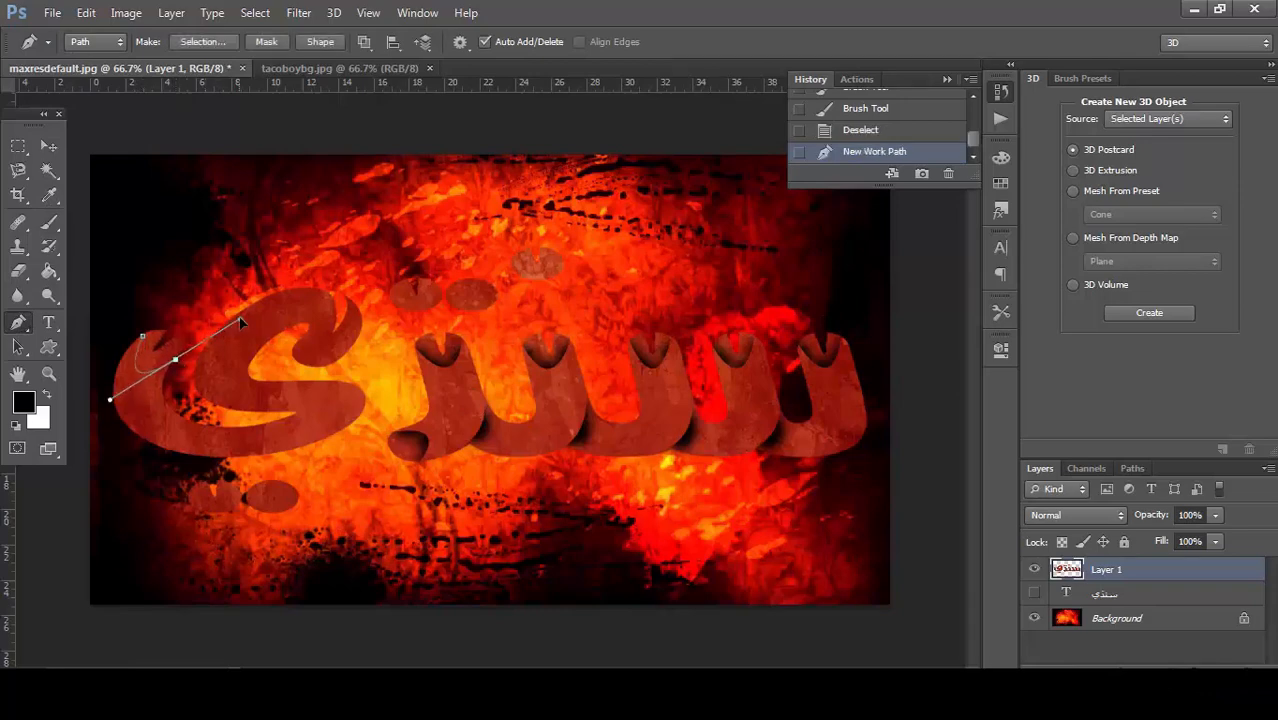
click(145, 343)
right_click(146, 344)
click(180, 334)
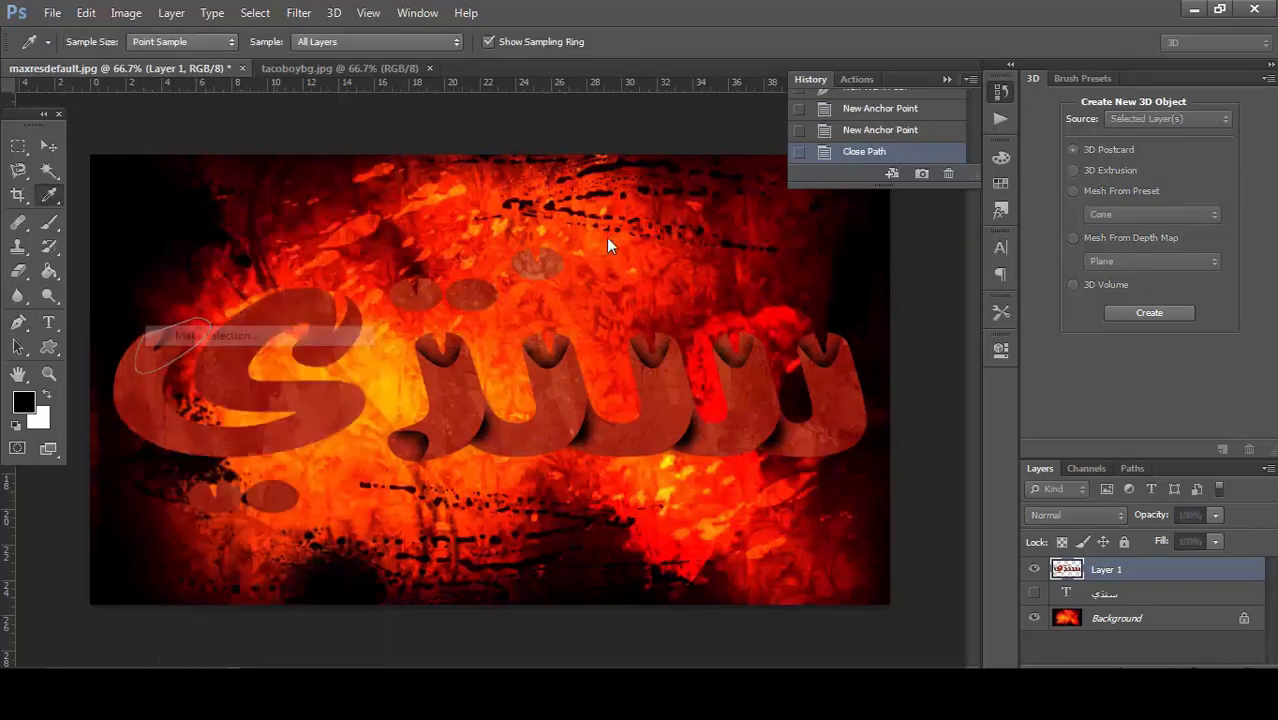
click(688, 200)
click(46, 226)
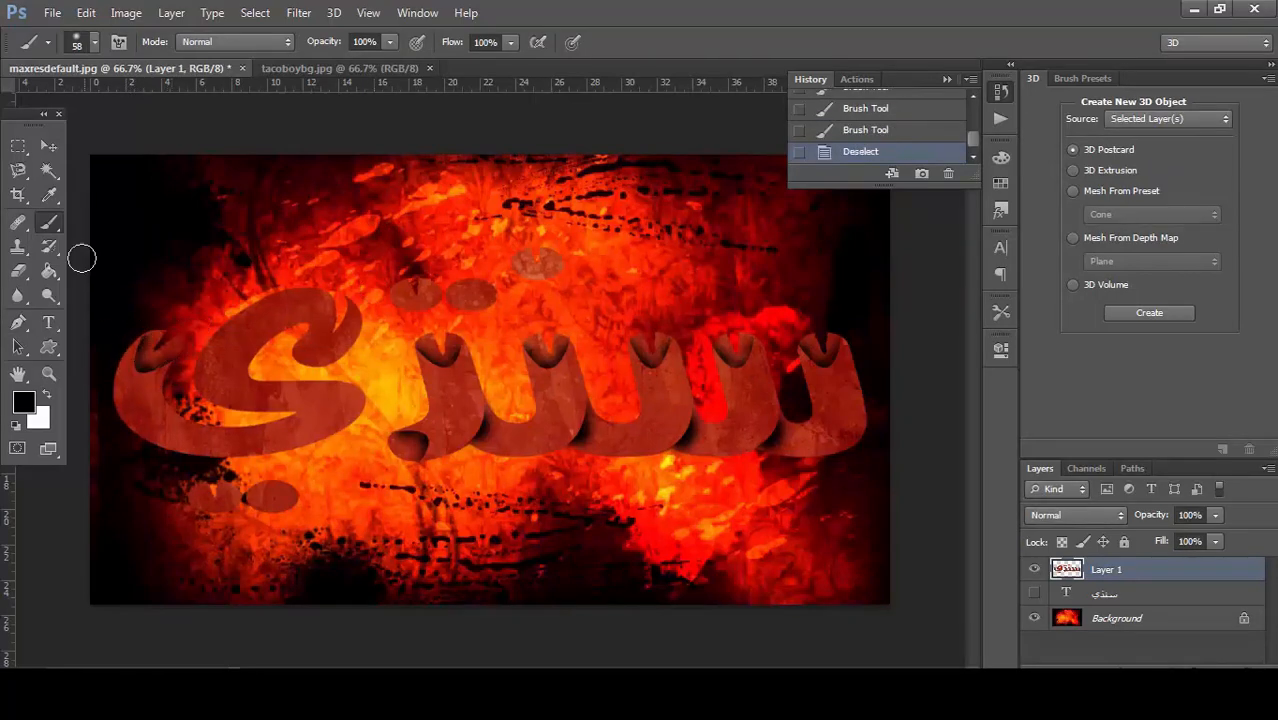
Step: Select the rounded inner tip of the ي's upper hook with a closed Pen path and shade it with the black brush
click(19, 324)
click(296, 356)
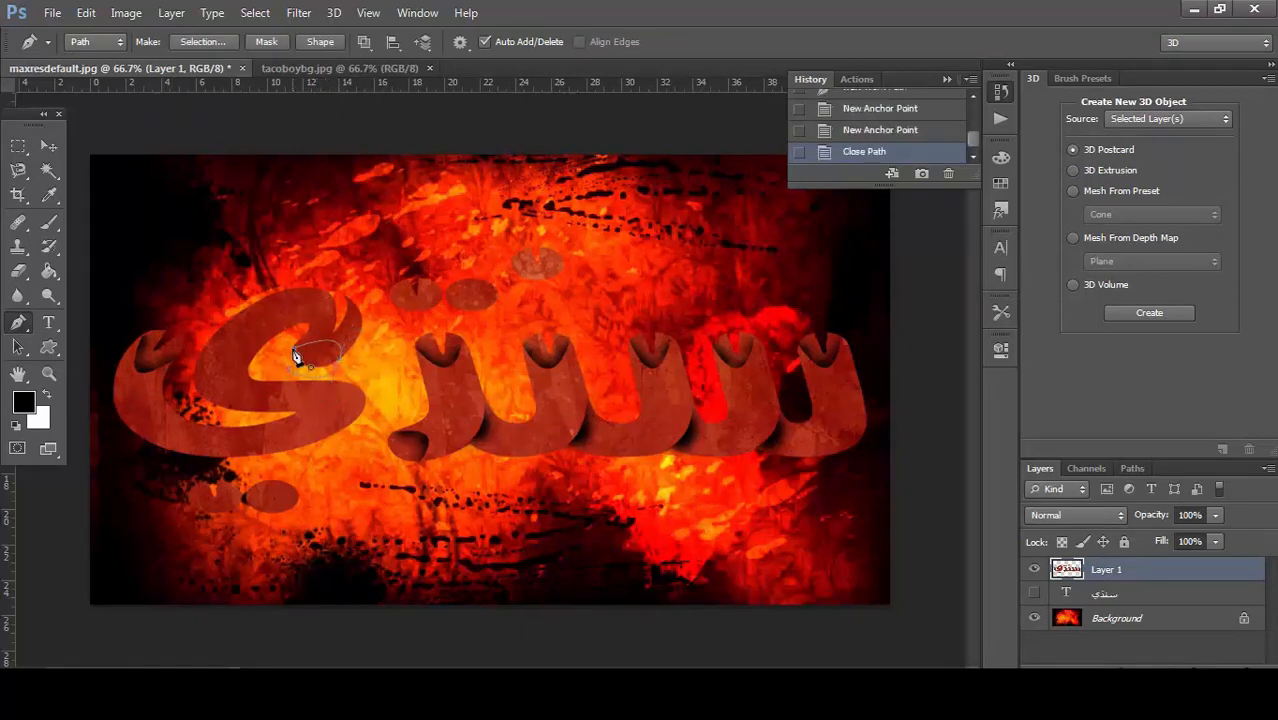
right_click(296, 356)
click(368, 334)
click(688, 202)
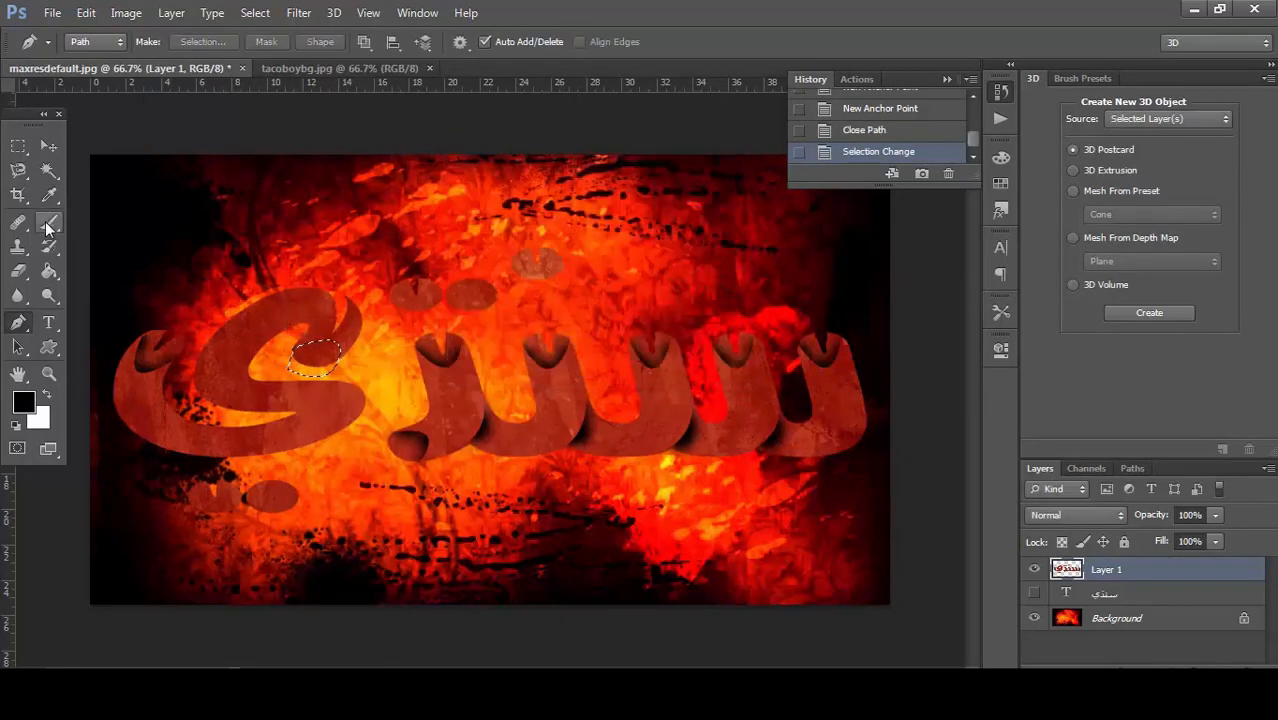
click(47, 226)
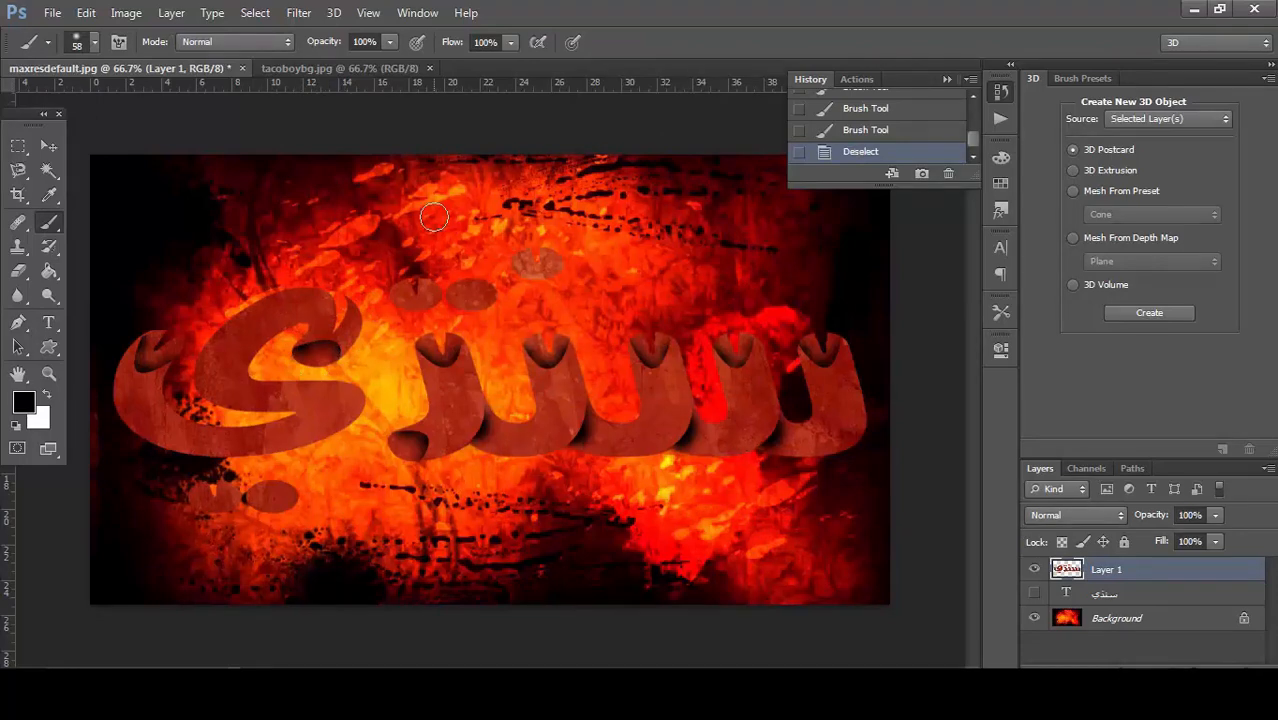
key(p)
click(282, 383)
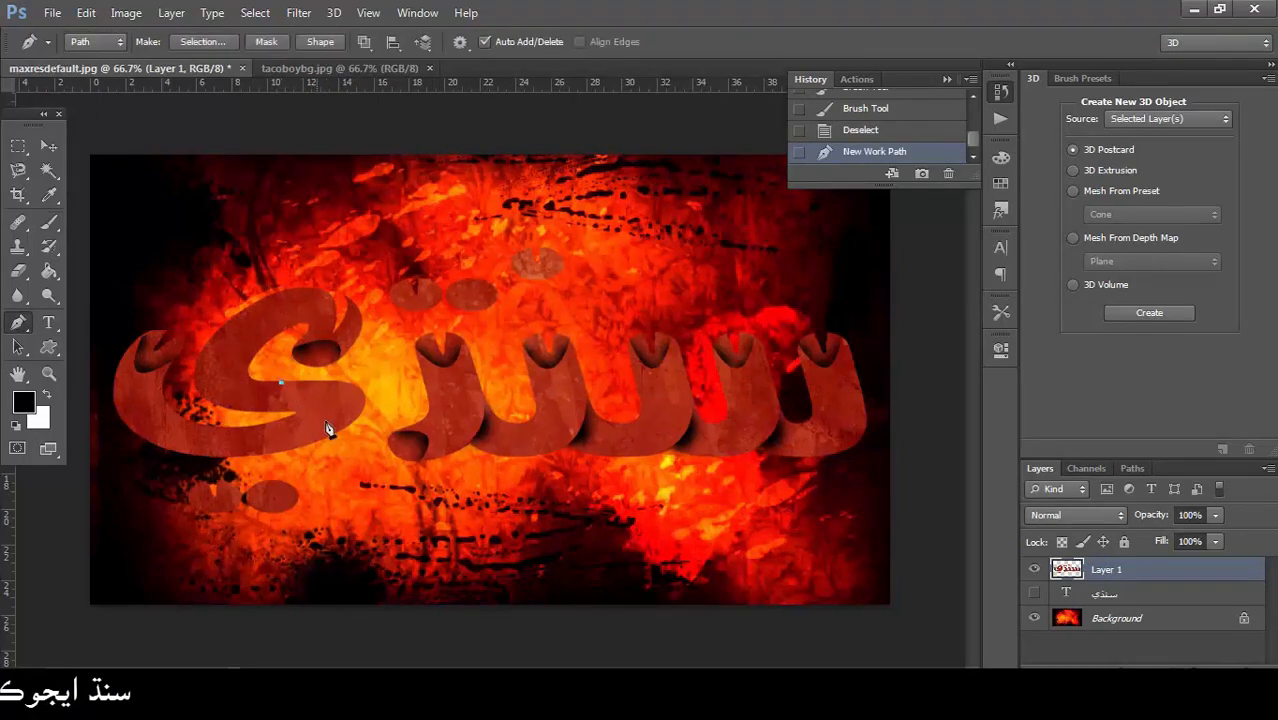
drag(299, 447, 211, 511)
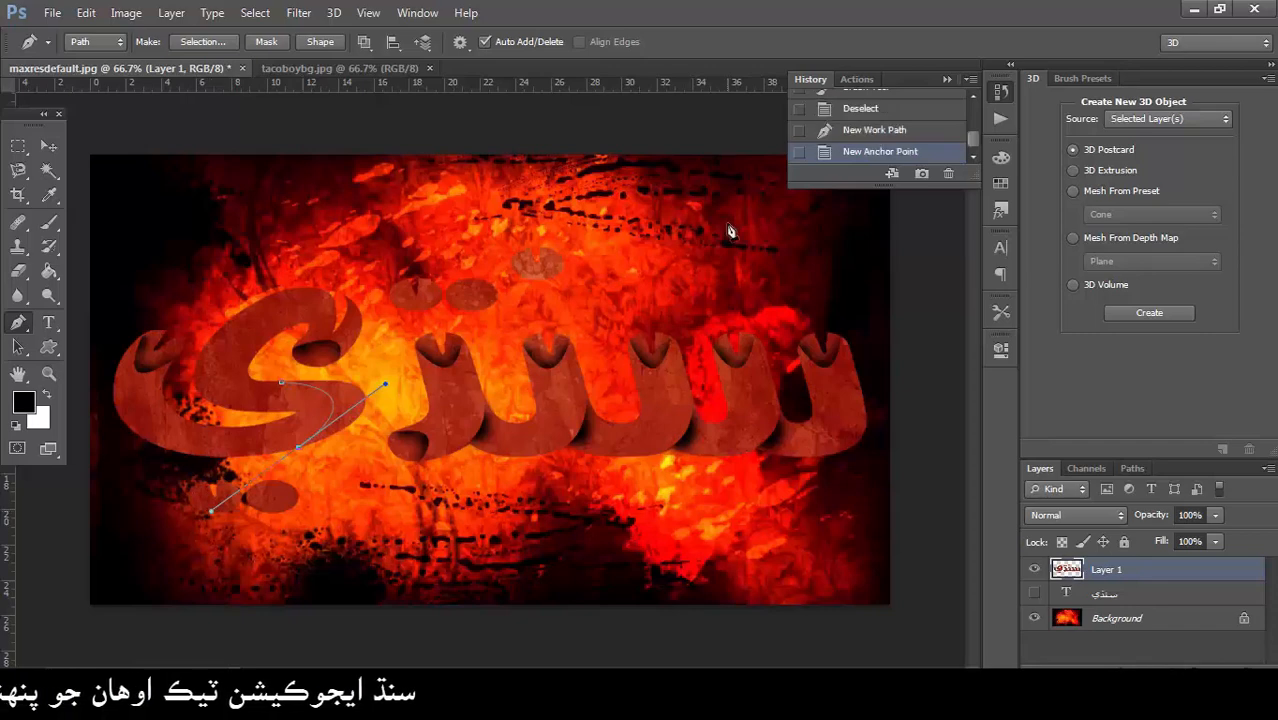
click(880, 107)
Step: Draw a closed curved Pen path around the right-hand bend of the ي's lower bowl and convert it to a 0-pixel-feather selection
click(262, 410)
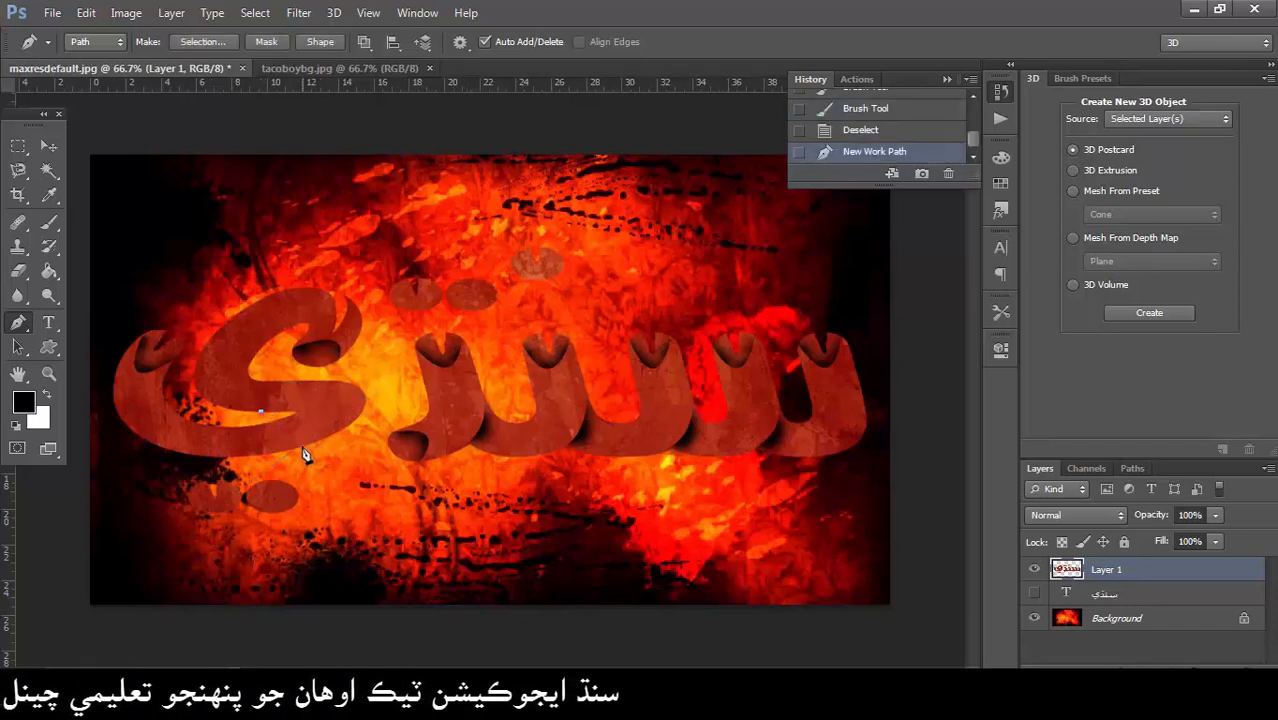
drag(302, 446, 166, 536)
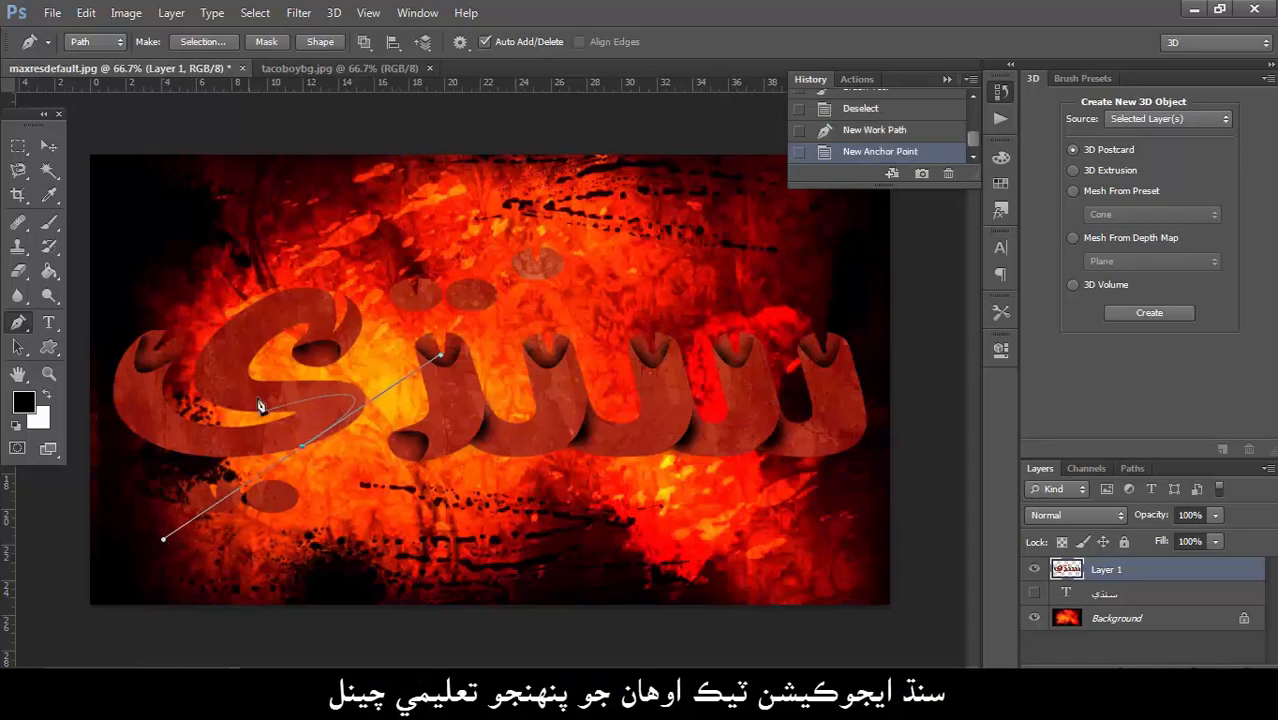
click(251, 419)
click(262, 411)
right_click(260, 416)
click(337, 336)
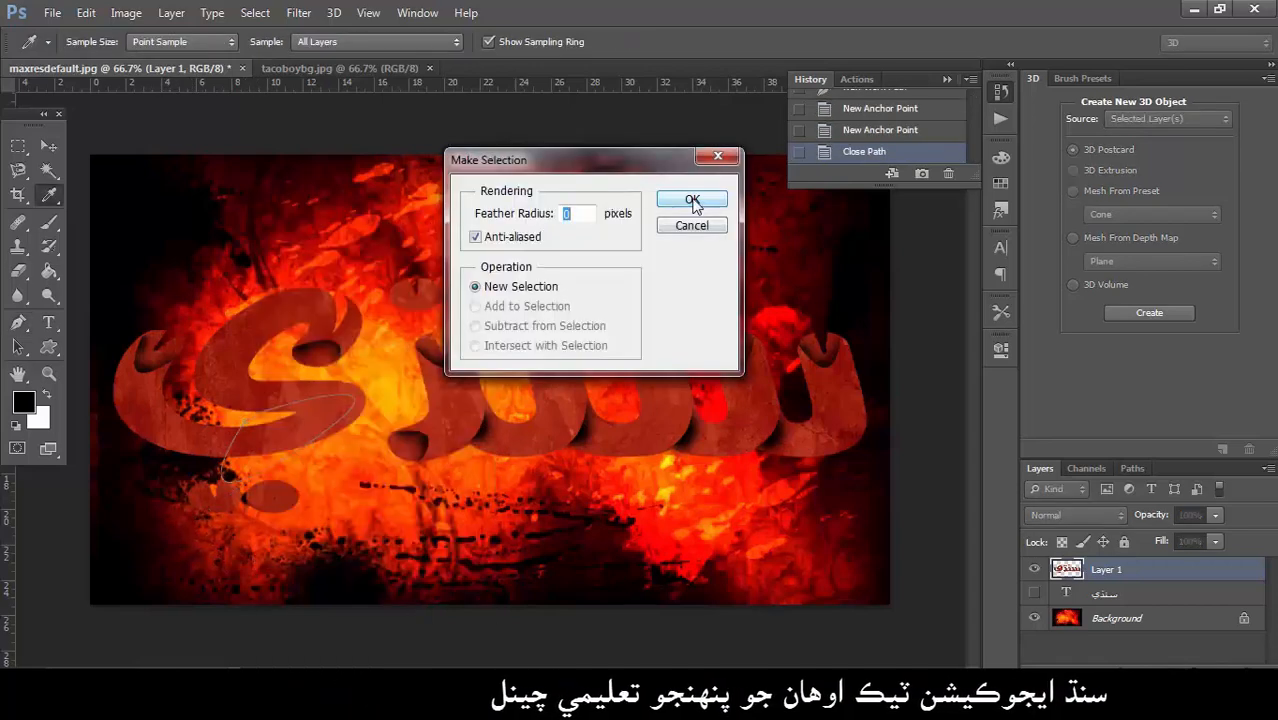
key(Return)
Step: Shade the outer edge inside the ي's right-hand bend selection with the black brush and deselect
key(b)
click(353, 394)
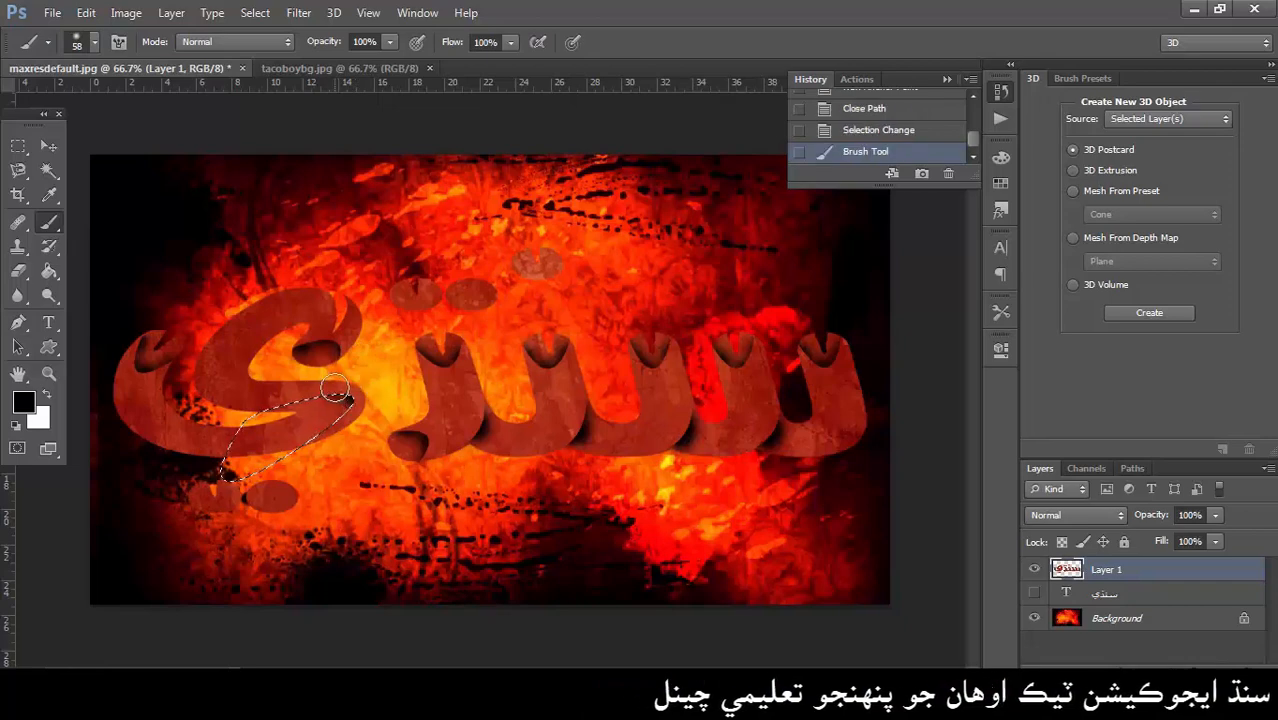
click(337, 390)
click(312, 391)
click(311, 392)
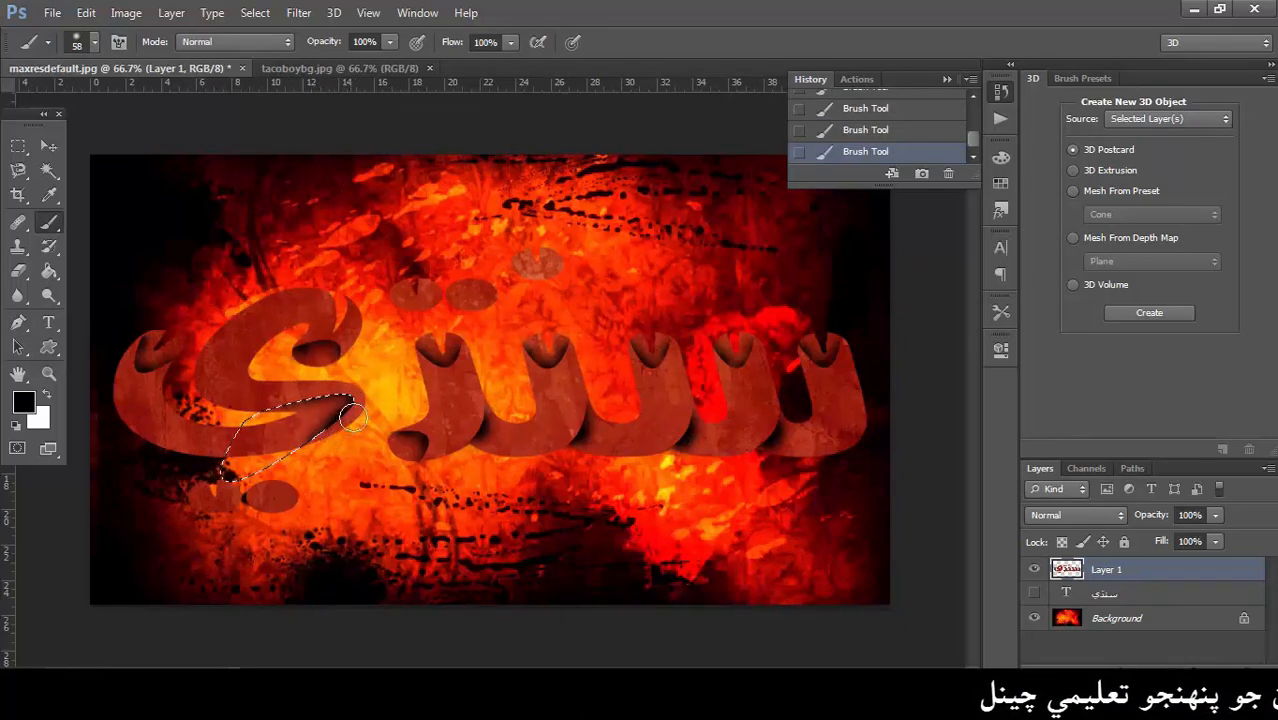
key(ctrl+d)
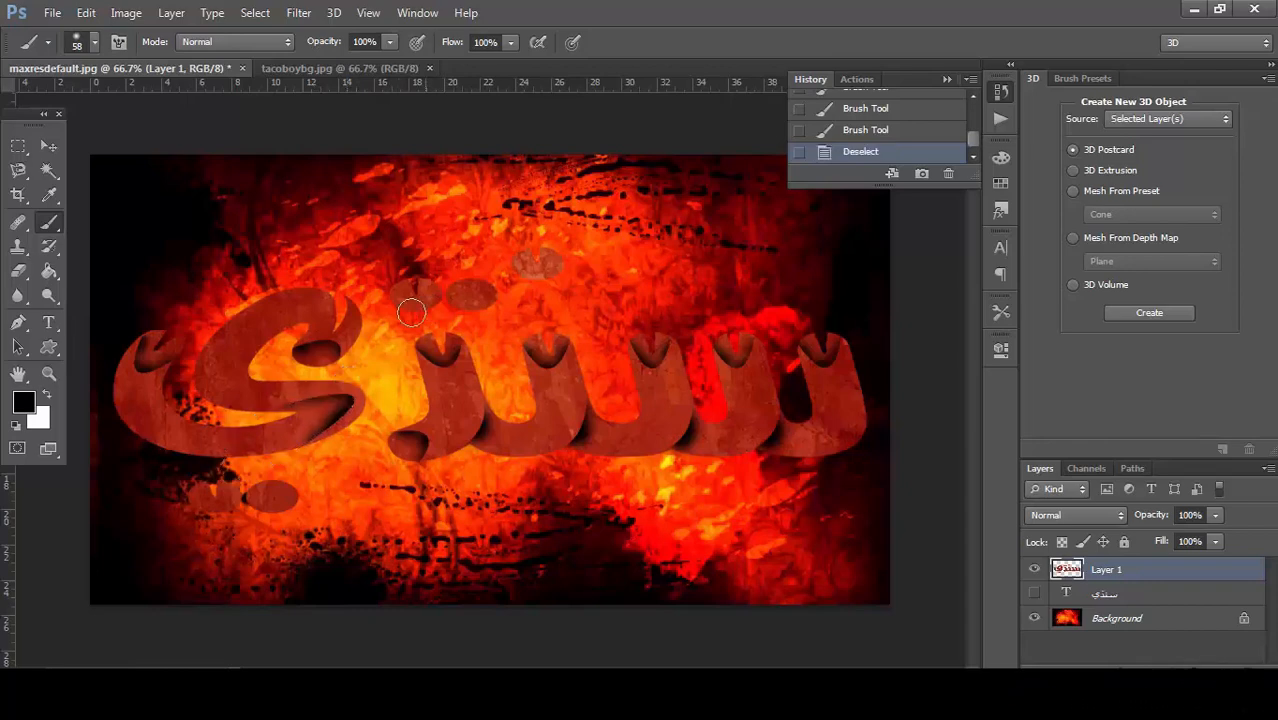
Step: Select the ي's upper-left curve with a closed Pen path and shade its lower end with the black brush
key(p)
click(250, 317)
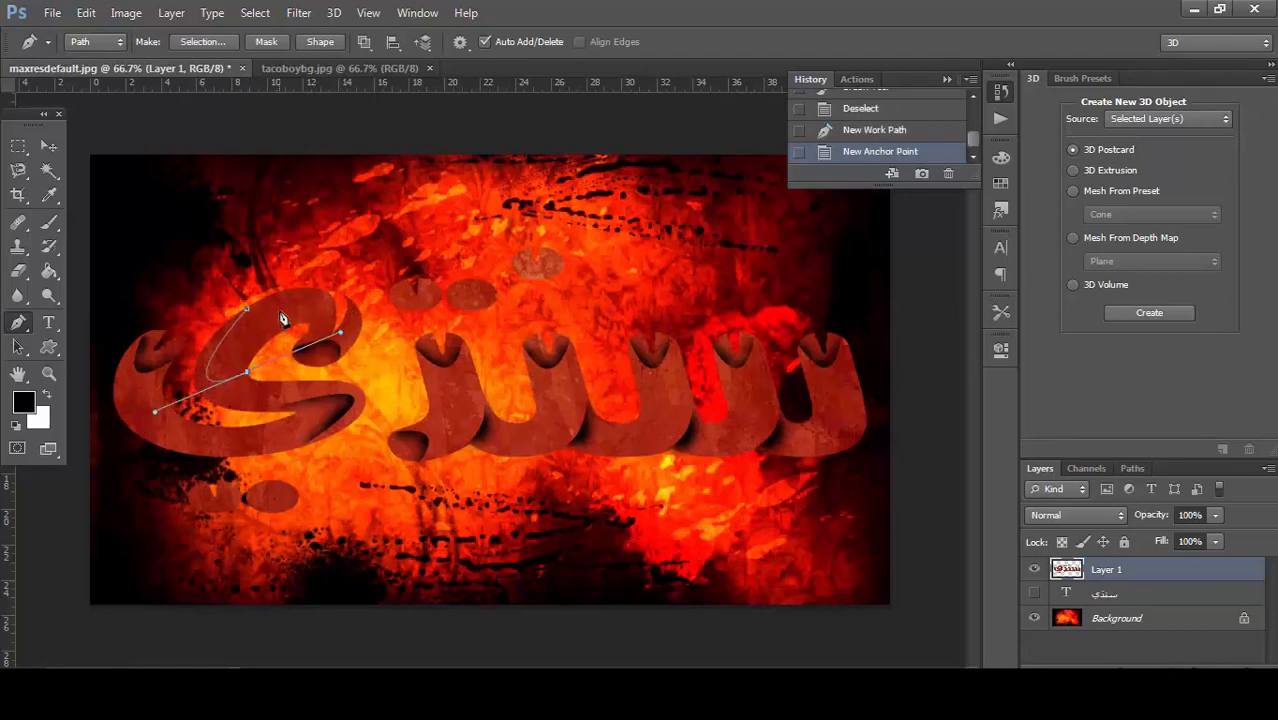
click(250, 317)
right_click(247, 318)
click(322, 334)
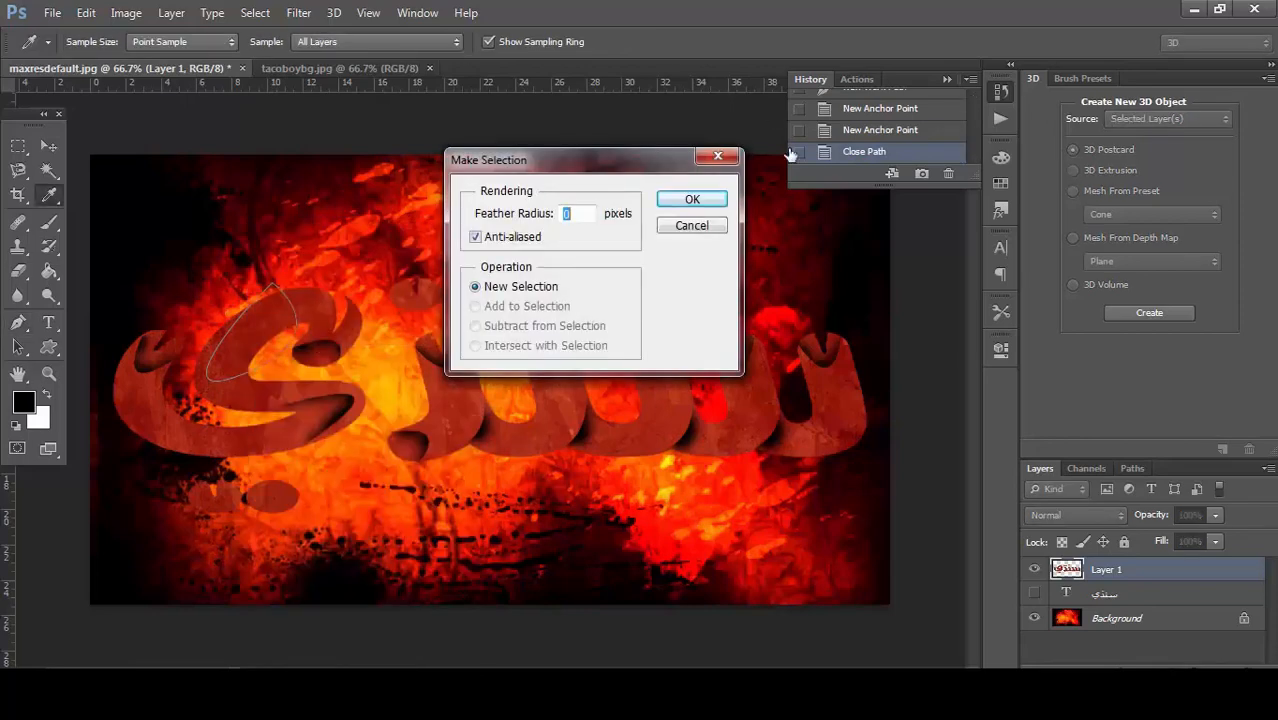
click(681, 198)
click(52, 223)
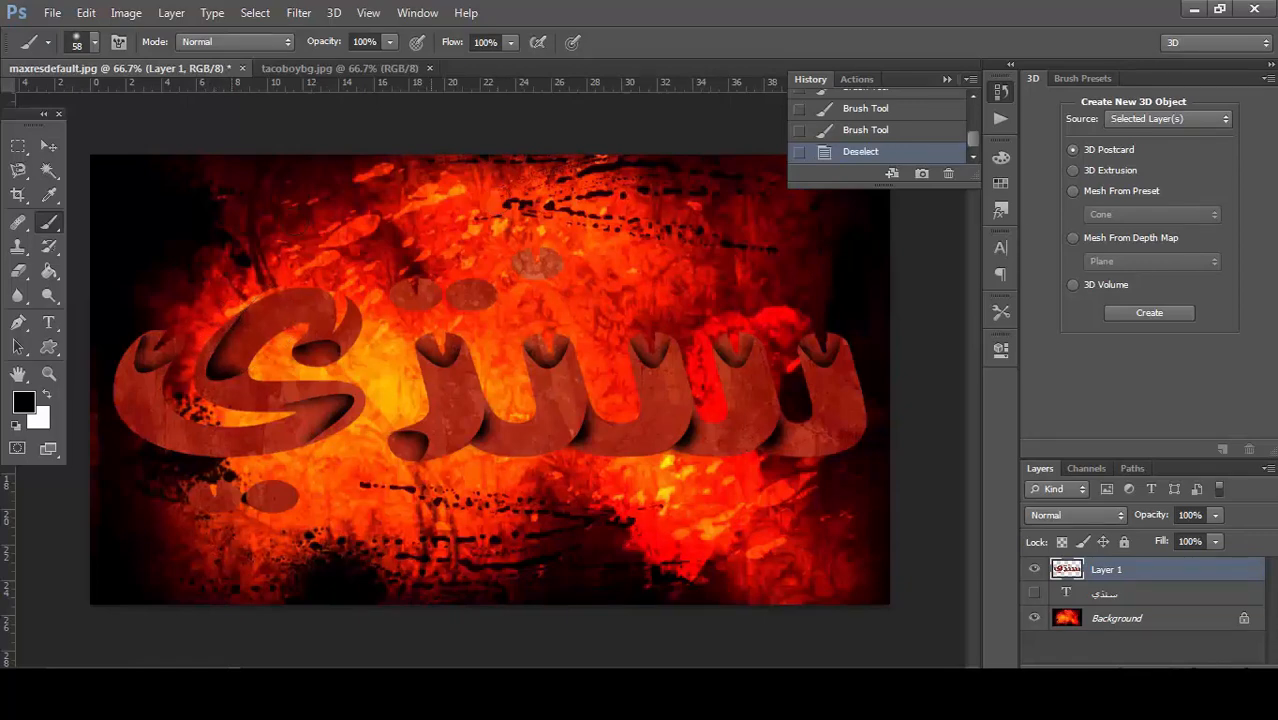
Step: Select the upper part of the left dot in the pair above the word with a Pen path and shade its lower edge black
click(18, 322)
click(395, 289)
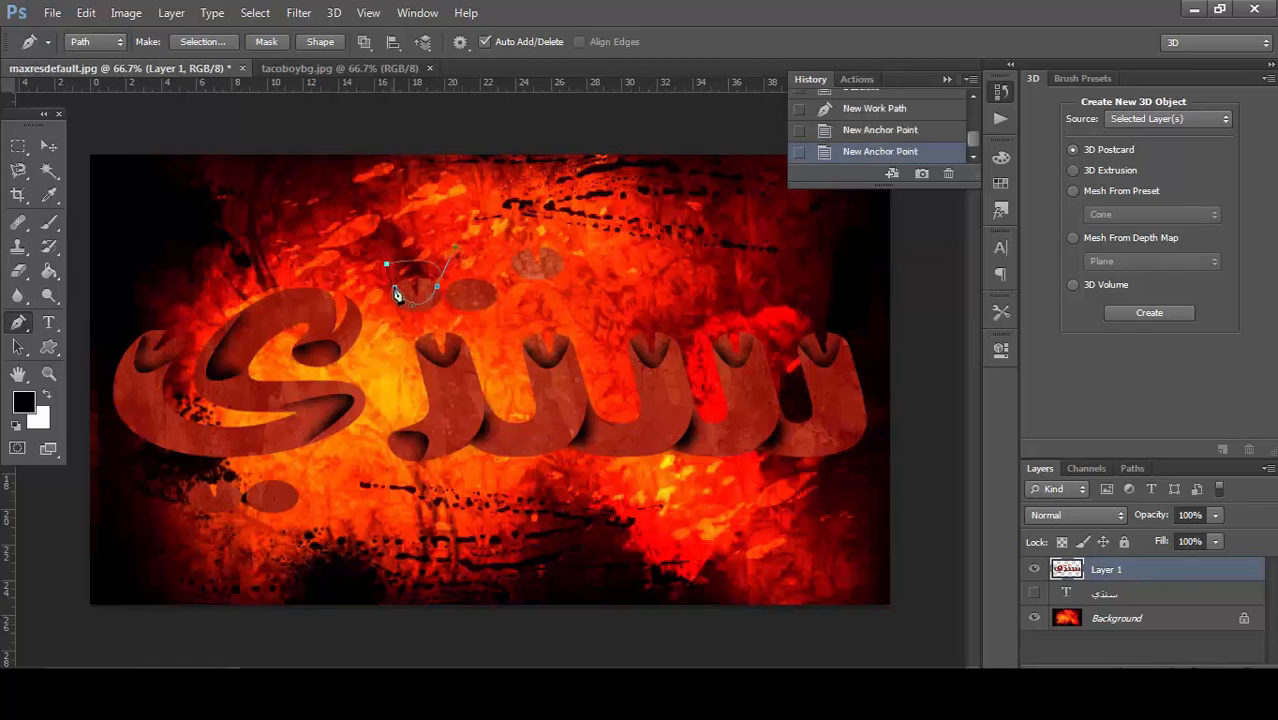
click(395, 291)
right_click(395, 291)
click(440, 334)
click(686, 198)
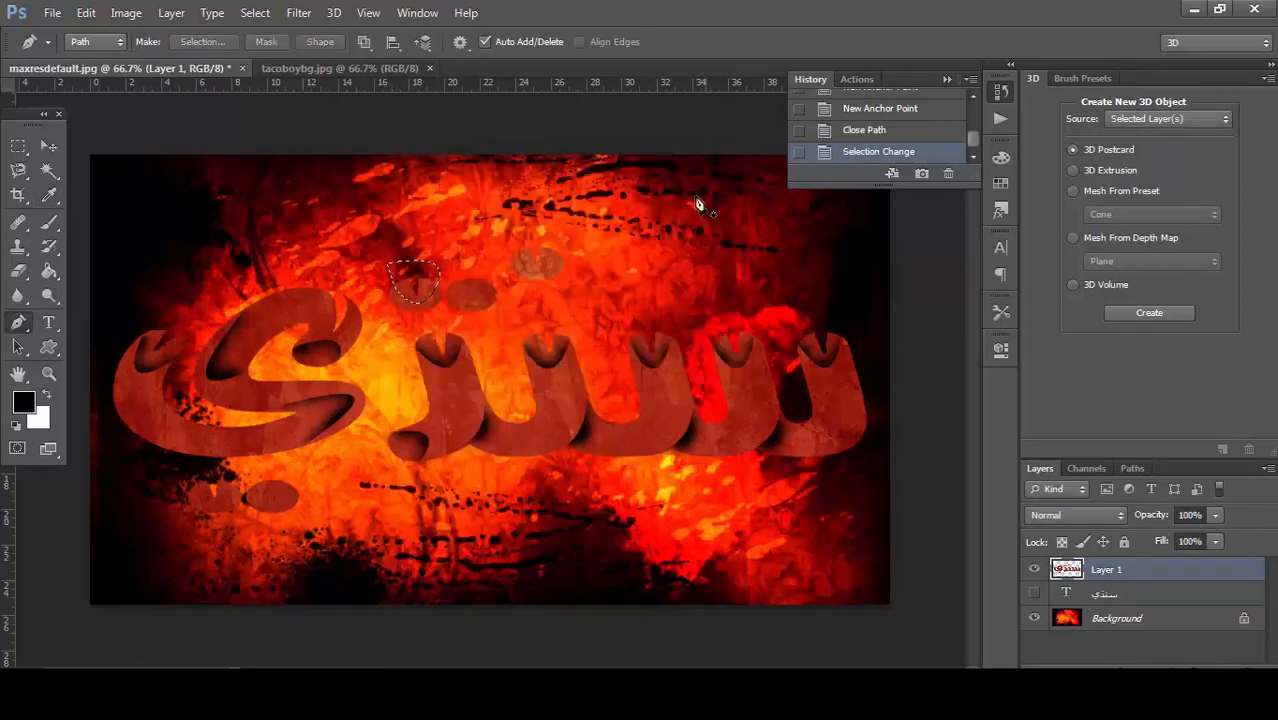
click(50, 224)
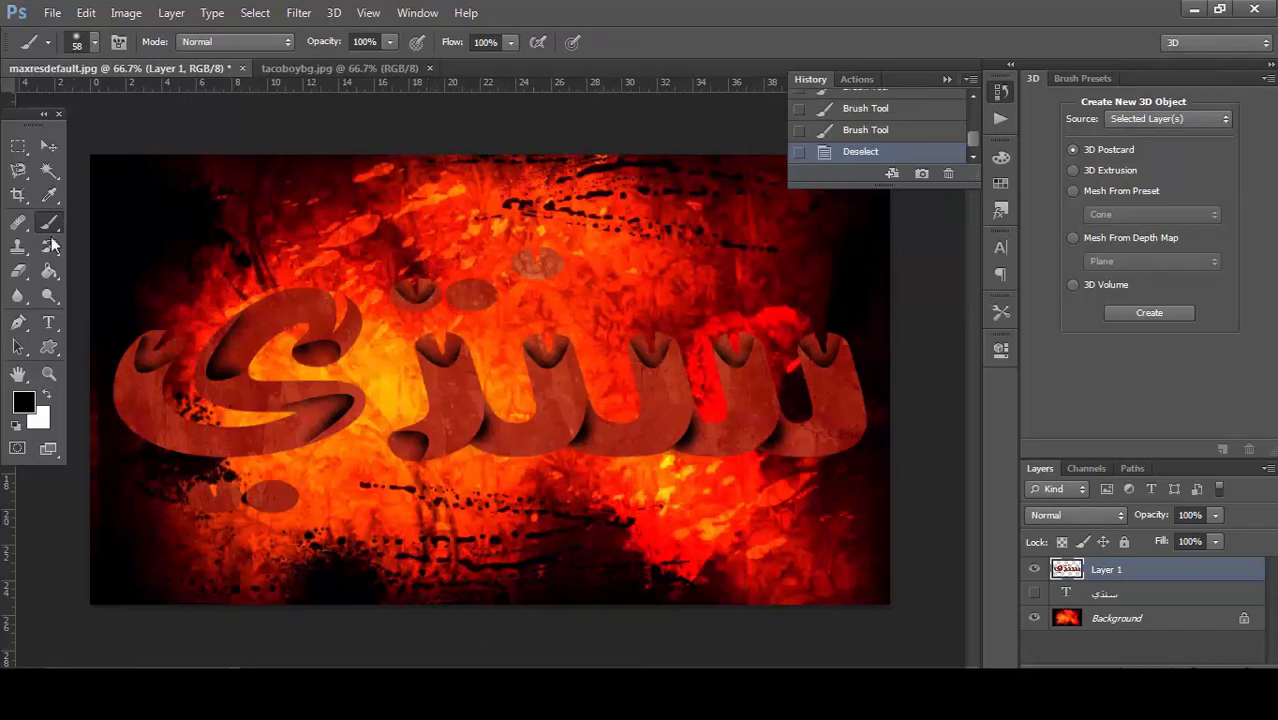
Step: Select the upper part of the right dot in the pair above the word with a Pen path, shade it black, and deselect
key(p)
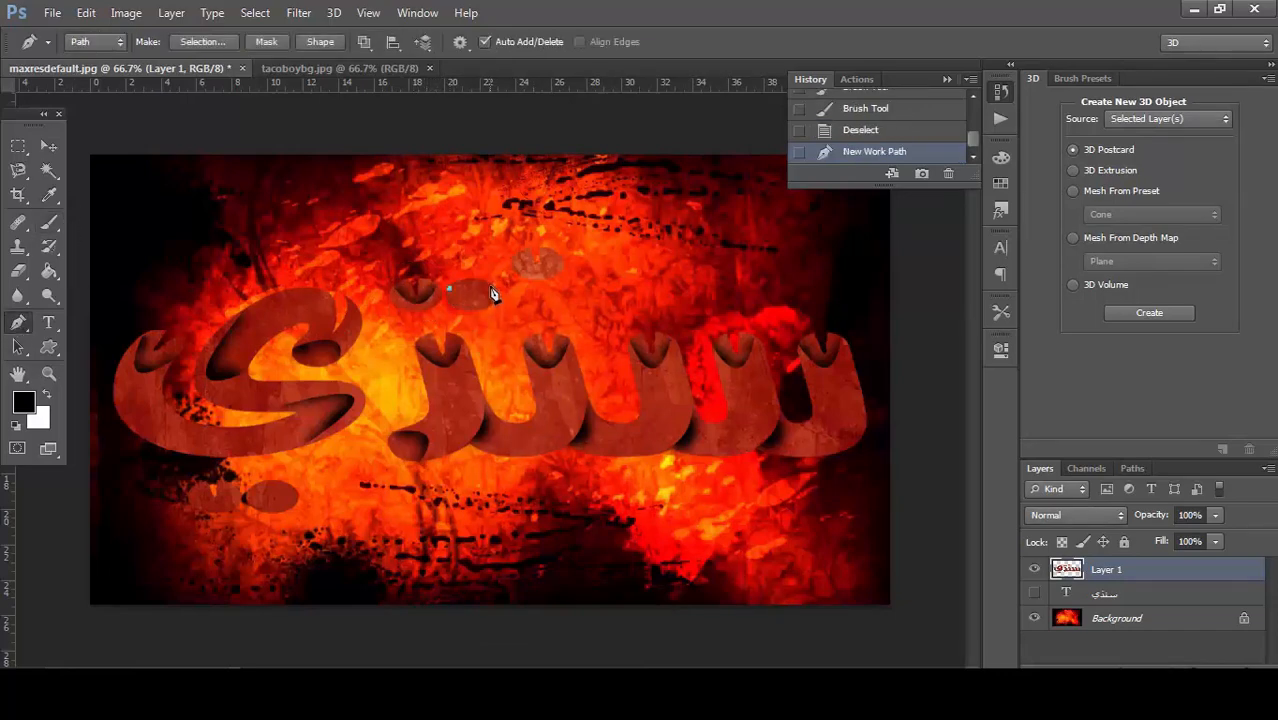
click(508, 257)
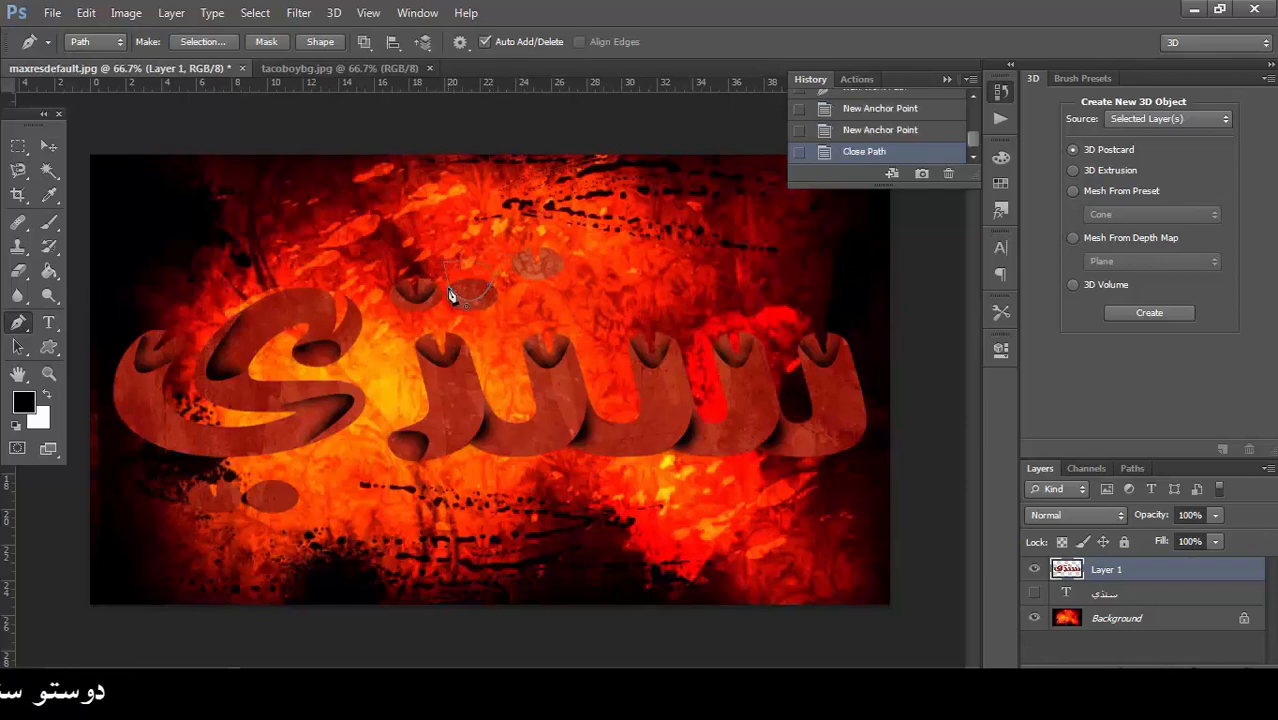
right_click(449, 295)
click(528, 334)
click(693, 200)
key(b)
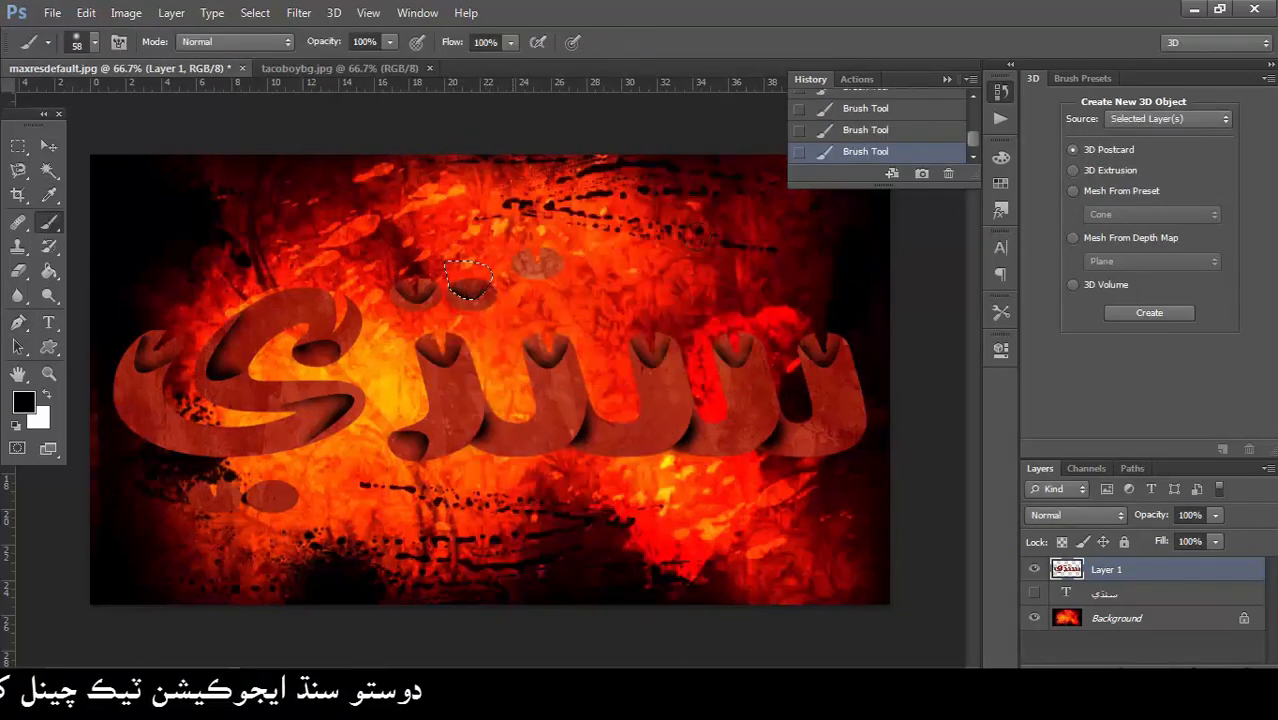
key(ctrl+d)
Step: Draw a closed curved Pen path over the left dot below the ي and convert it to a 0-pixel-feather selection
key(p)
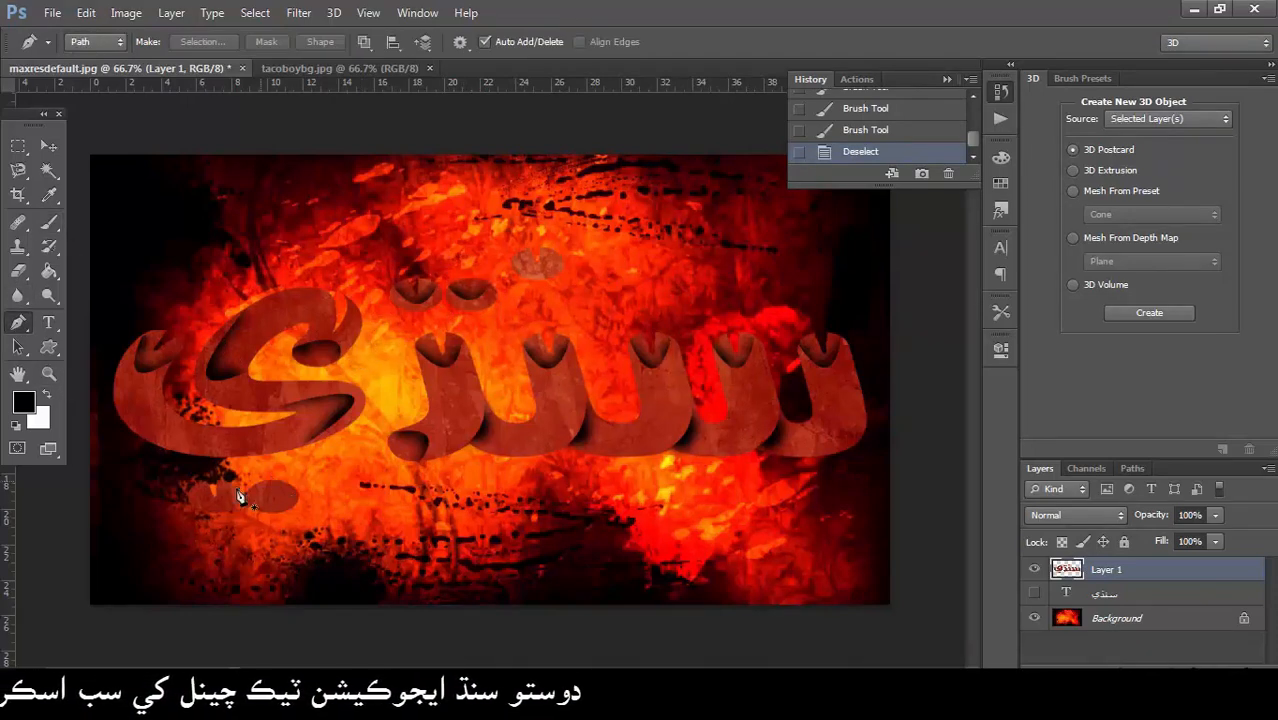
click(191, 489)
drag(235, 488, 252, 449)
click(188, 470)
click(192, 489)
right_click(192, 487)
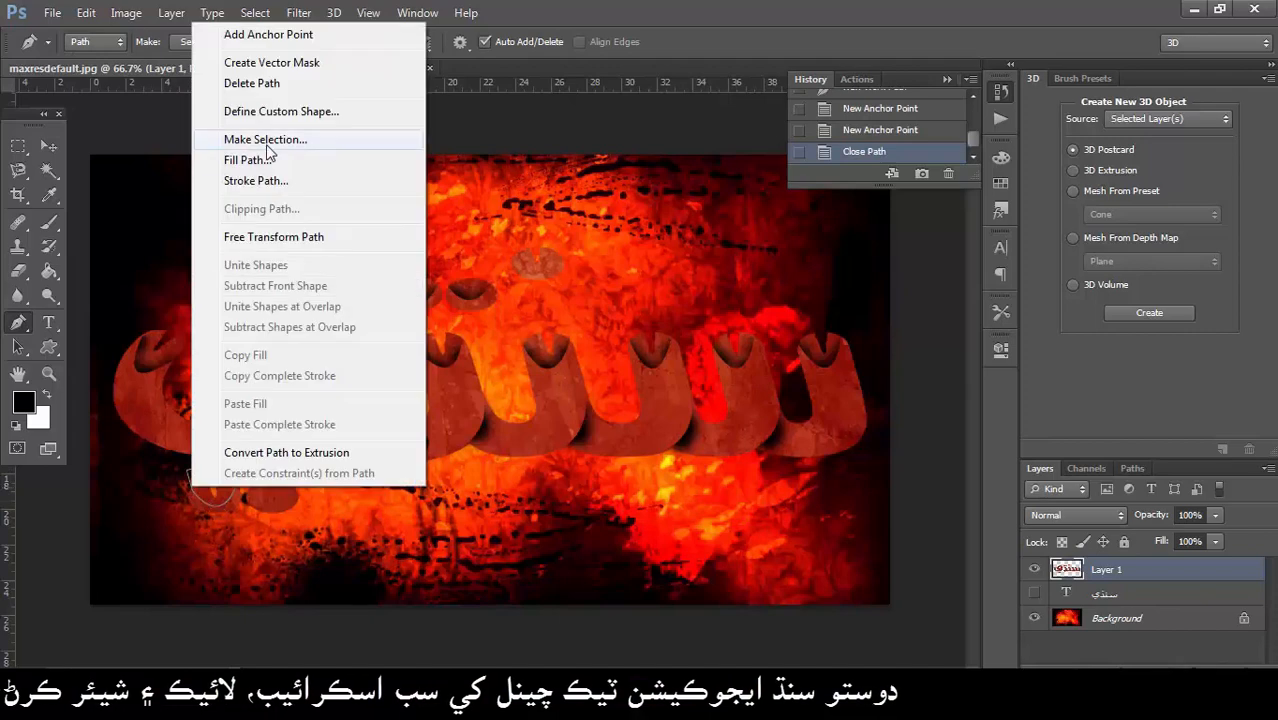
click(266, 140)
click(685, 198)
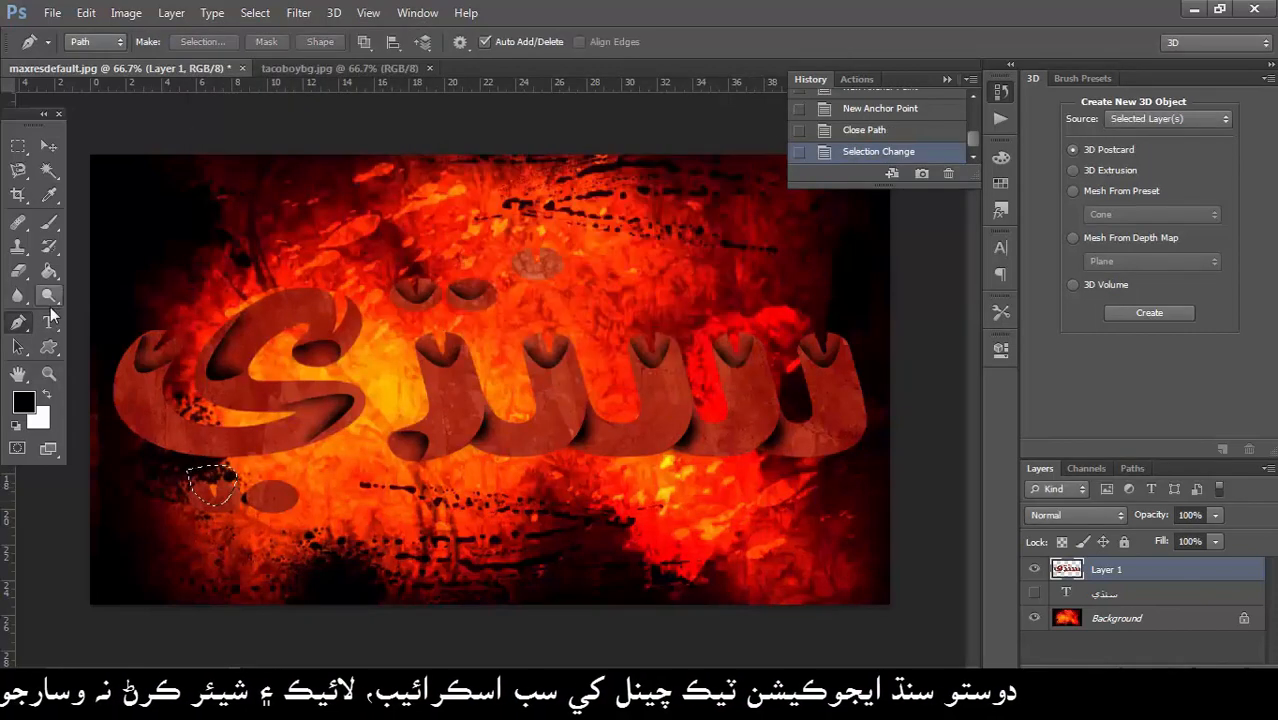
Step: Shade the lower edge inside the left lower dot's selection with the black brush and deselect
click(48, 222)
click(212, 490)
click(194, 498)
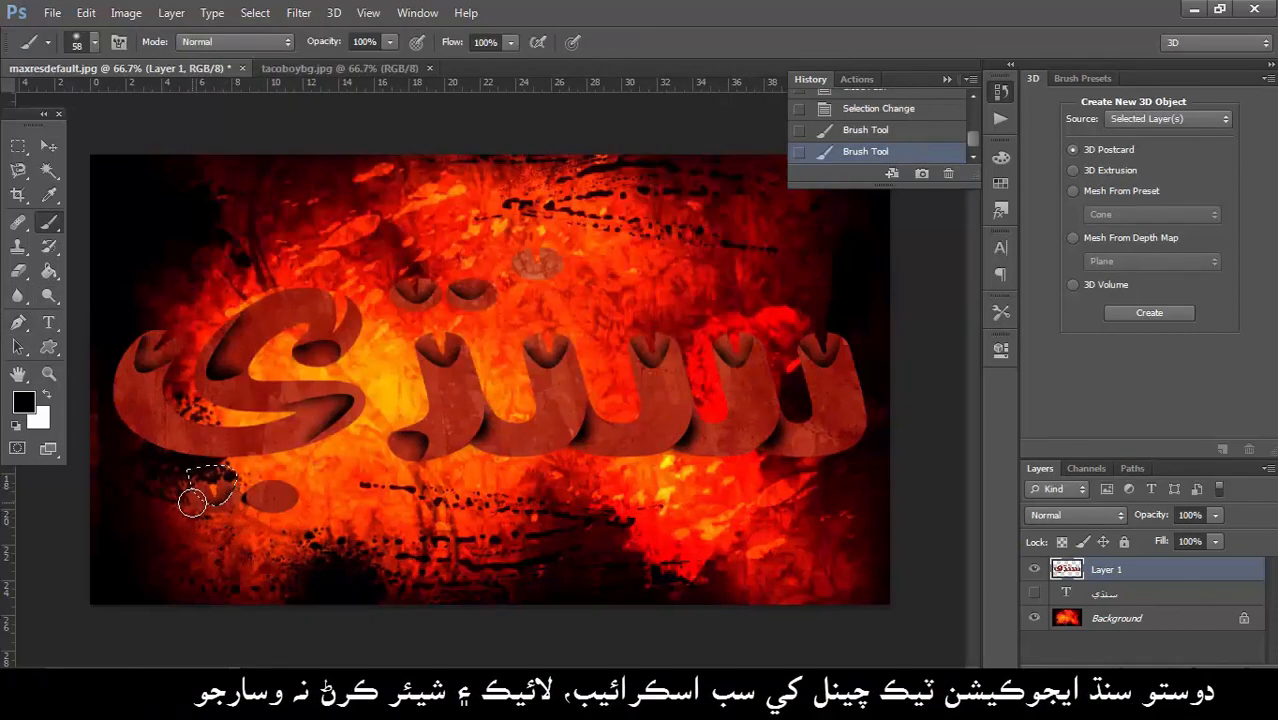
click(196, 505)
click(198, 500)
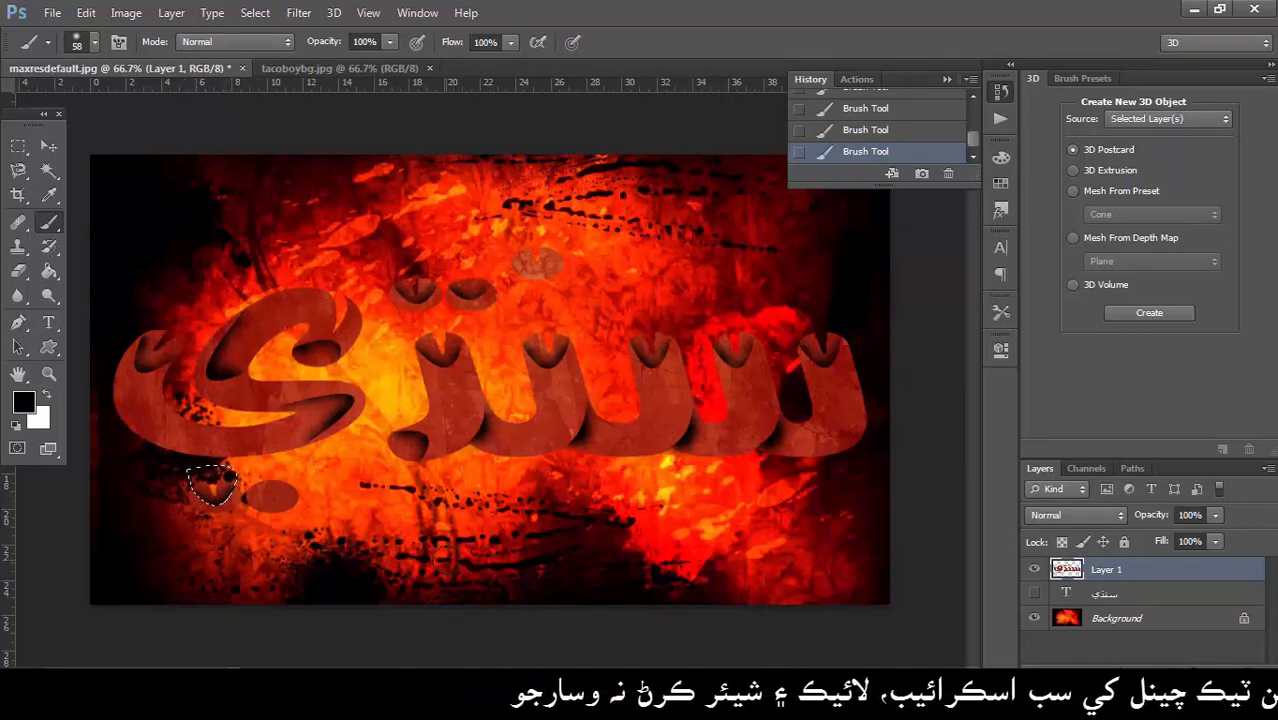
key(ctrl+d)
key(p)
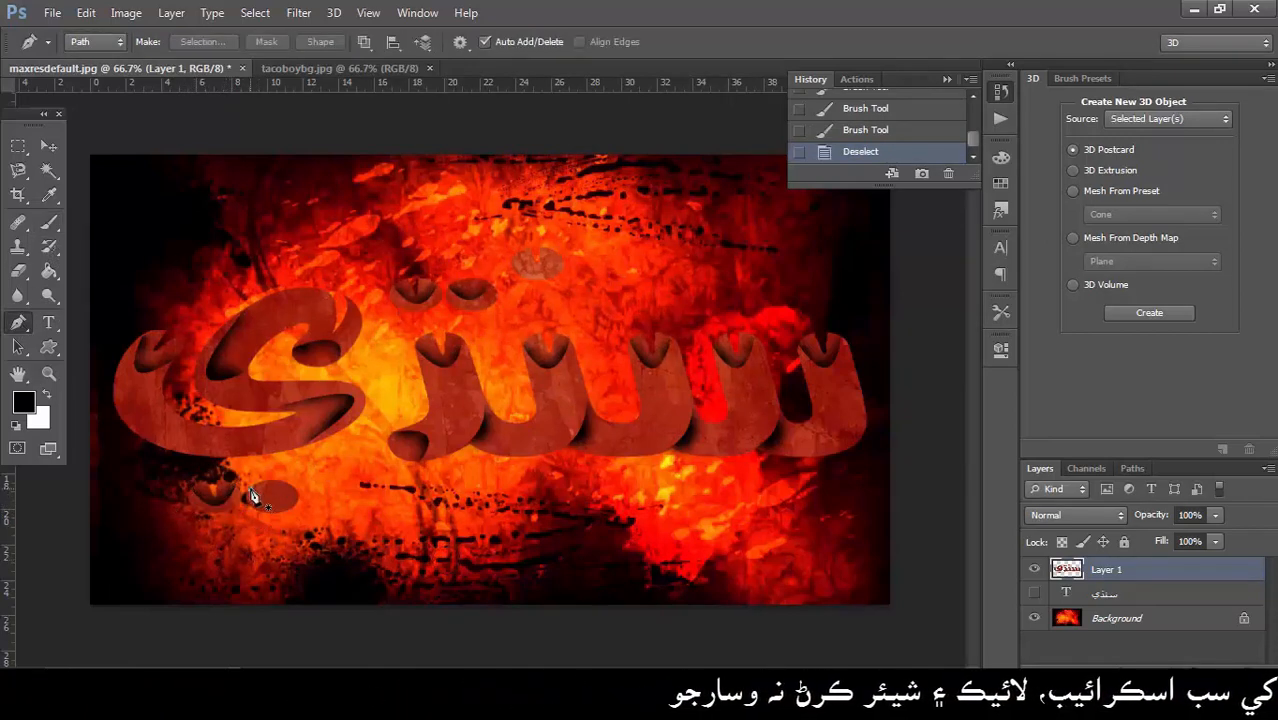
click(250, 489)
drag(291, 489, 308, 456)
click(246, 473)
click(251, 490)
right_click(251, 490)
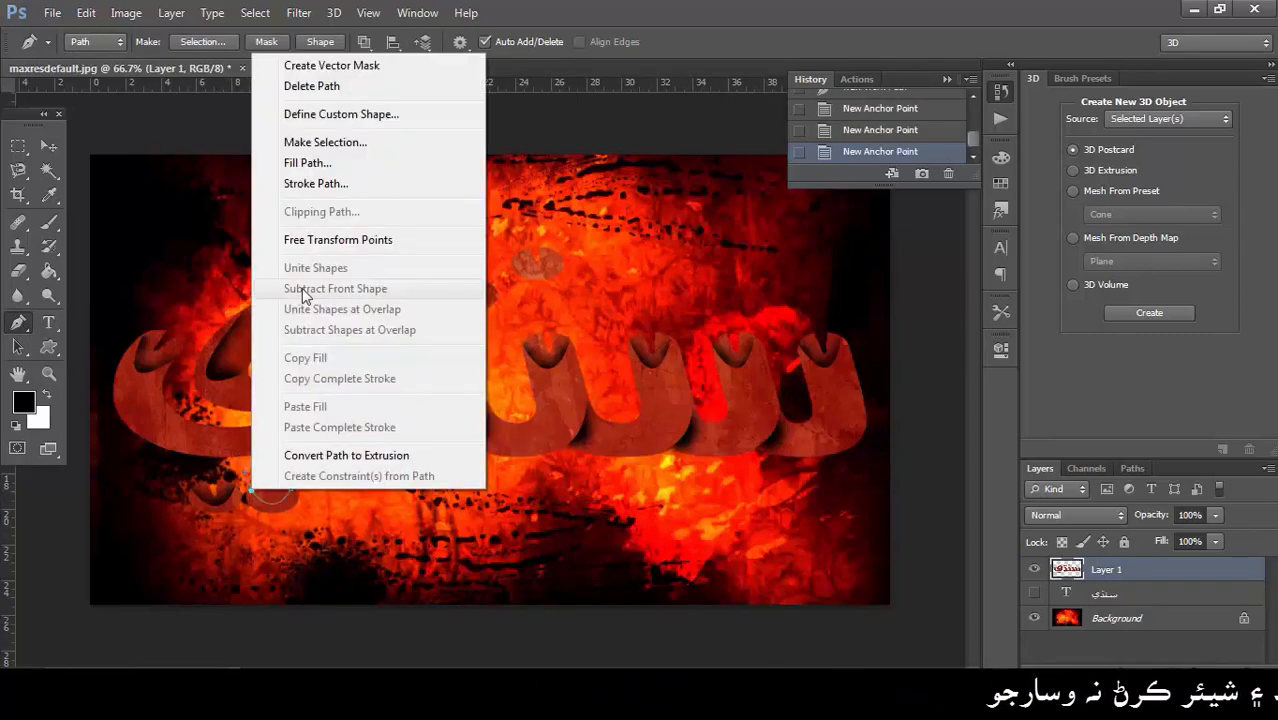
click(316, 184)
click(766, 239)
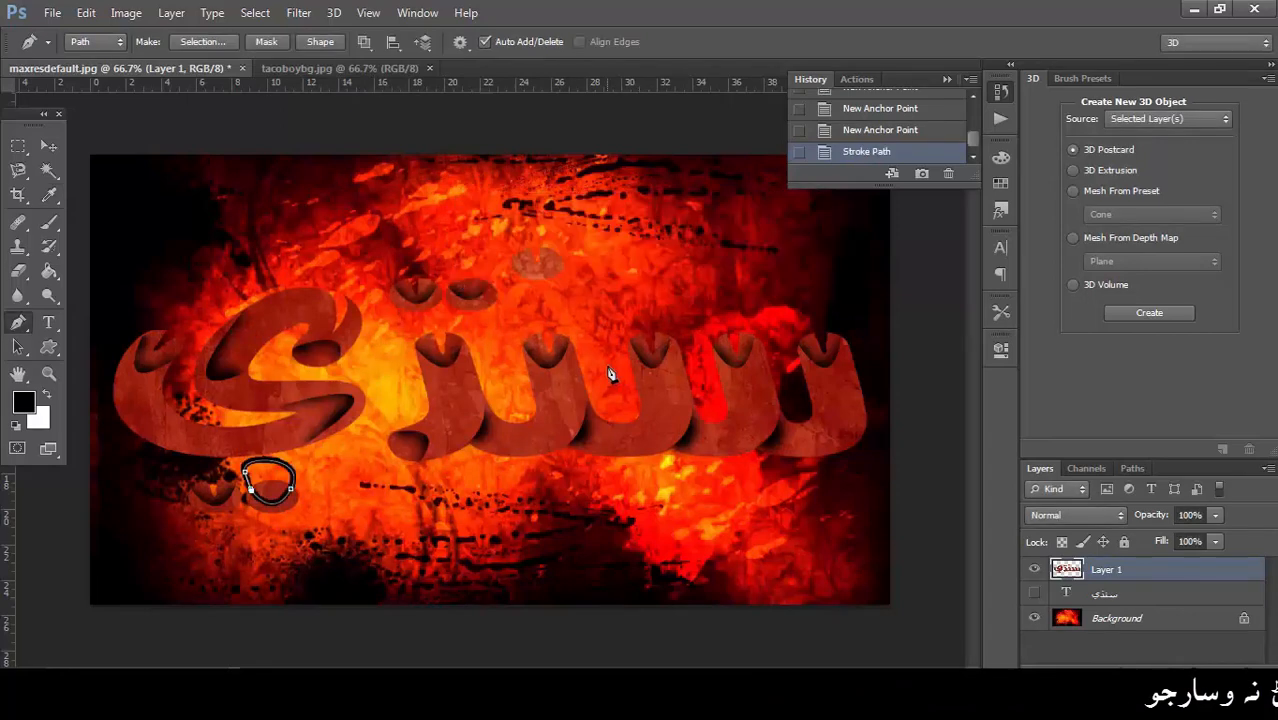
right_click(252, 497)
click(344, 168)
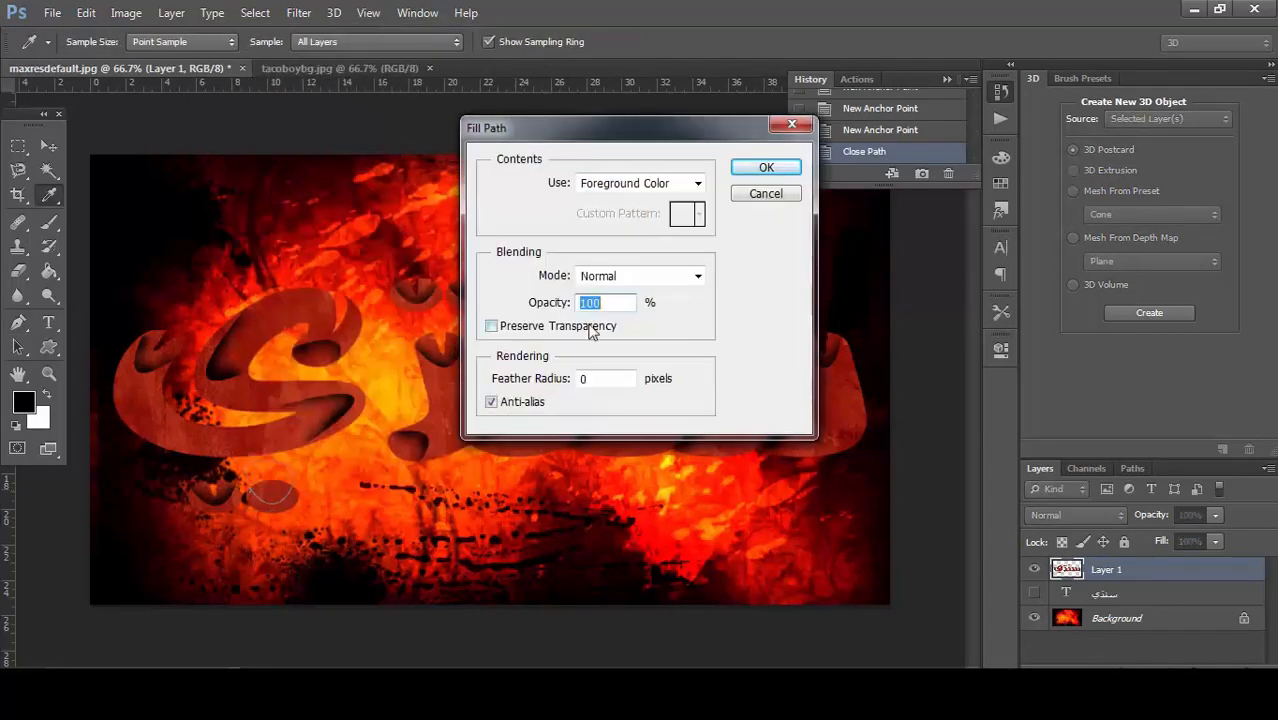
click(766, 169)
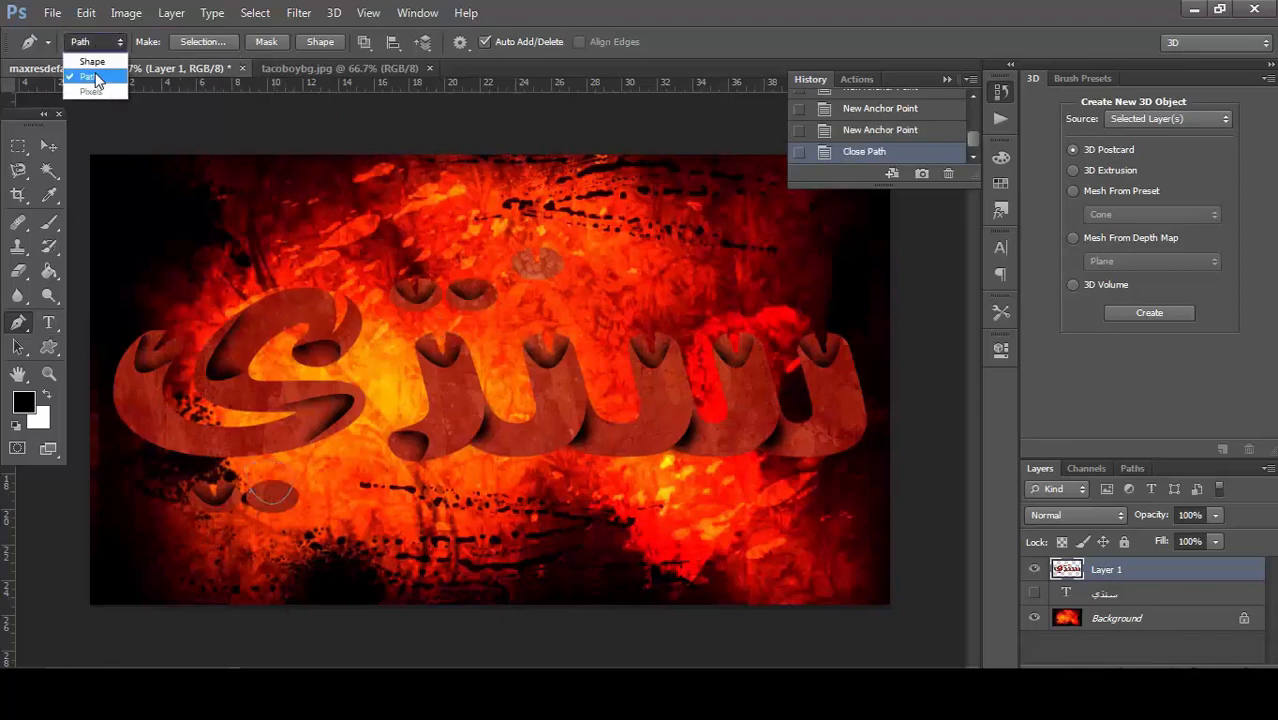
right_click(272, 520)
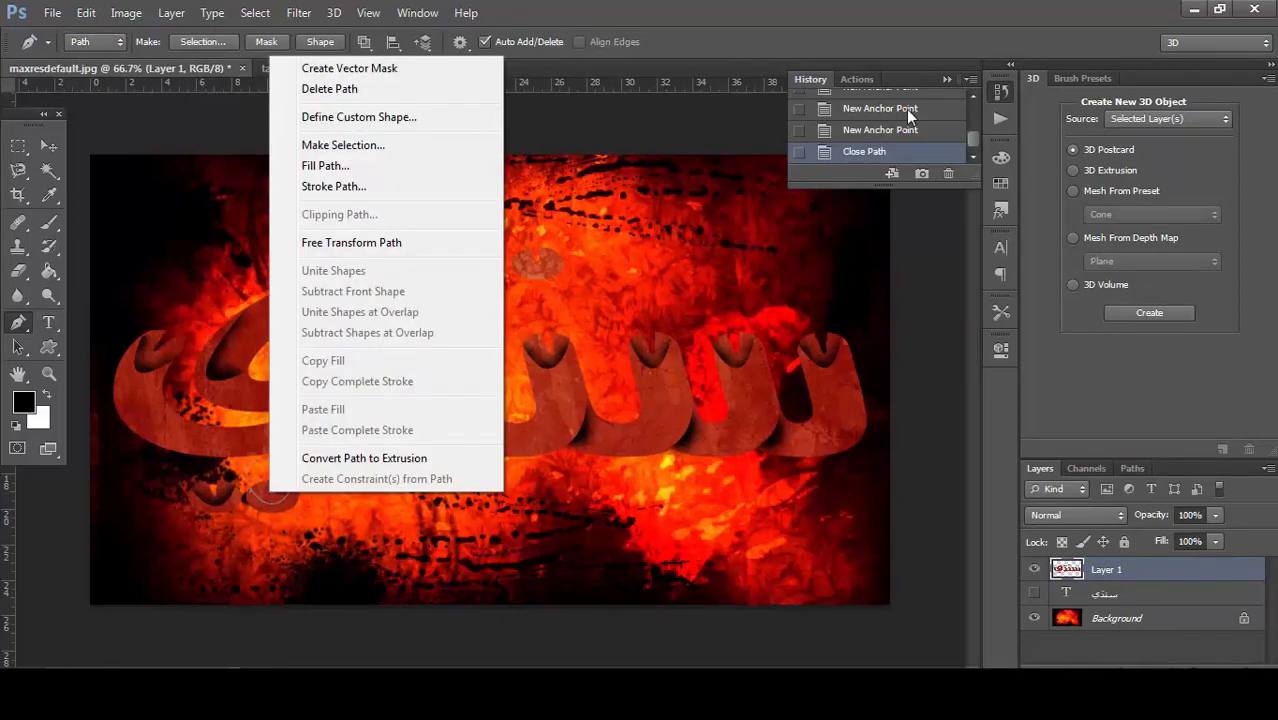
click(972, 99)
scroll(875, 118, up, 2)
click(875, 118)
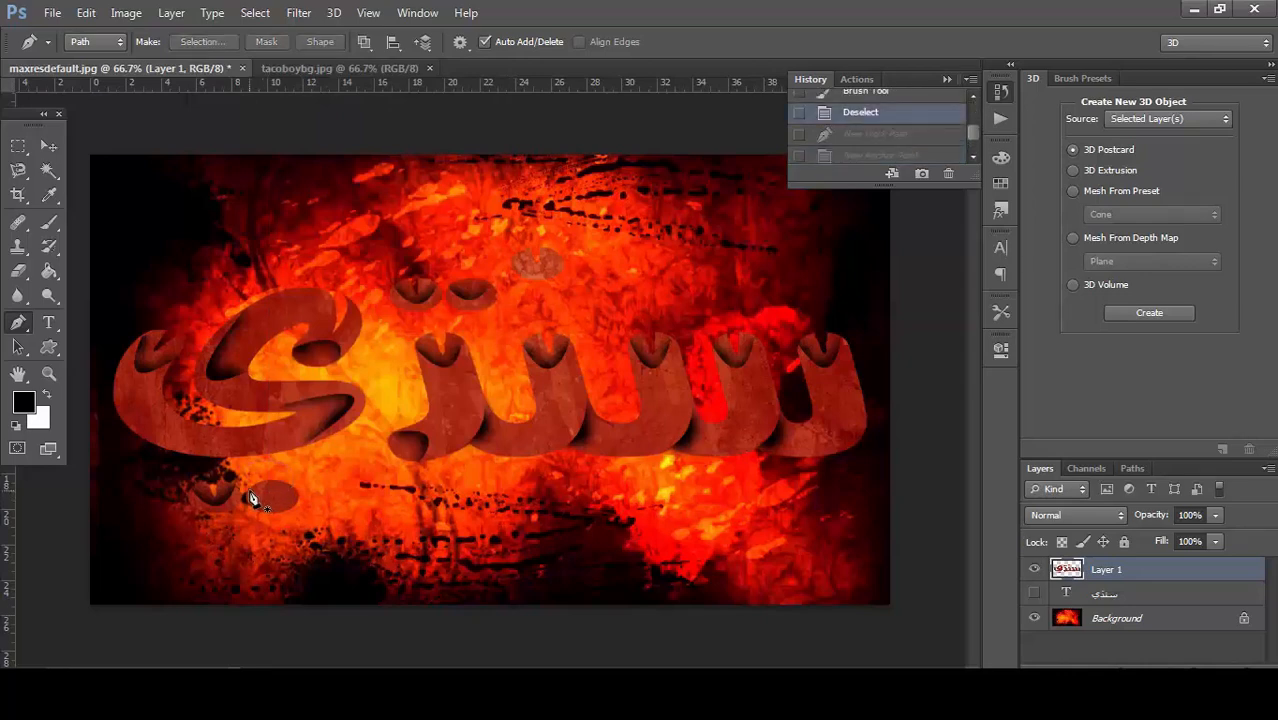
Step: Select the upper part of the right dot below the ي with a closed Pen path and shade its lower edge black
click(248, 493)
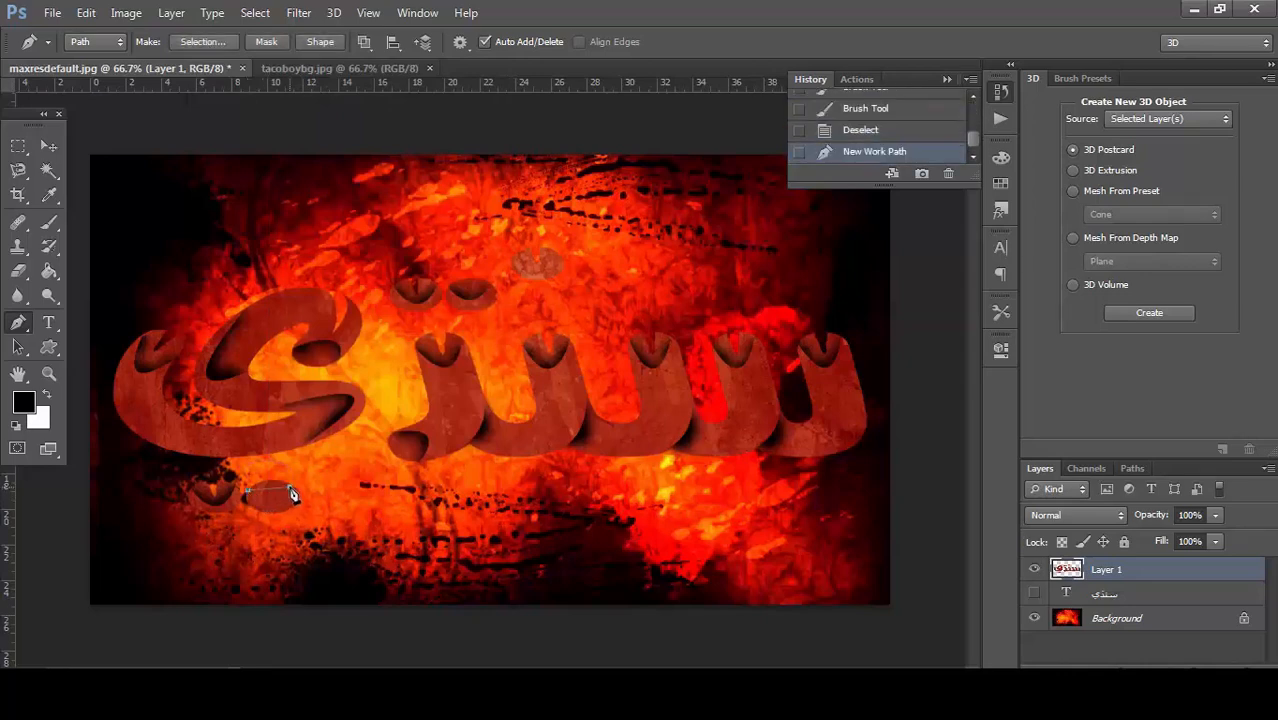
click(248, 497)
right_click(248, 497)
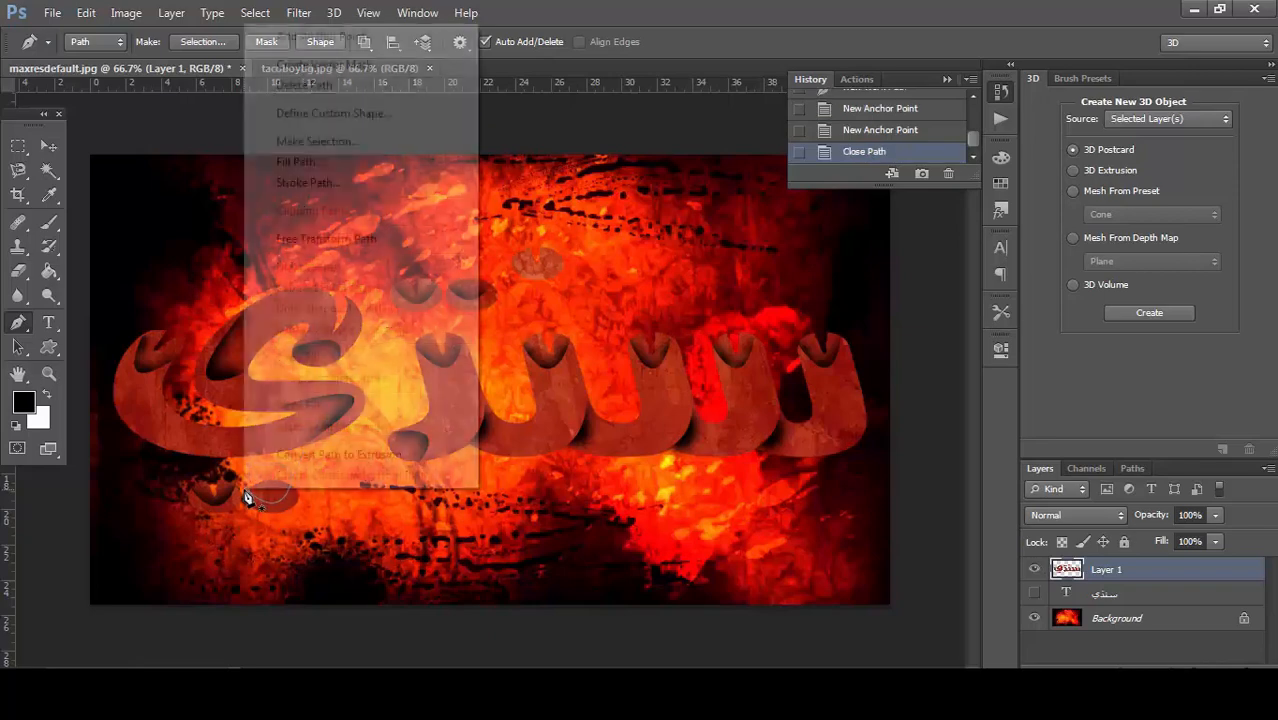
click(328, 148)
click(690, 200)
key(b)
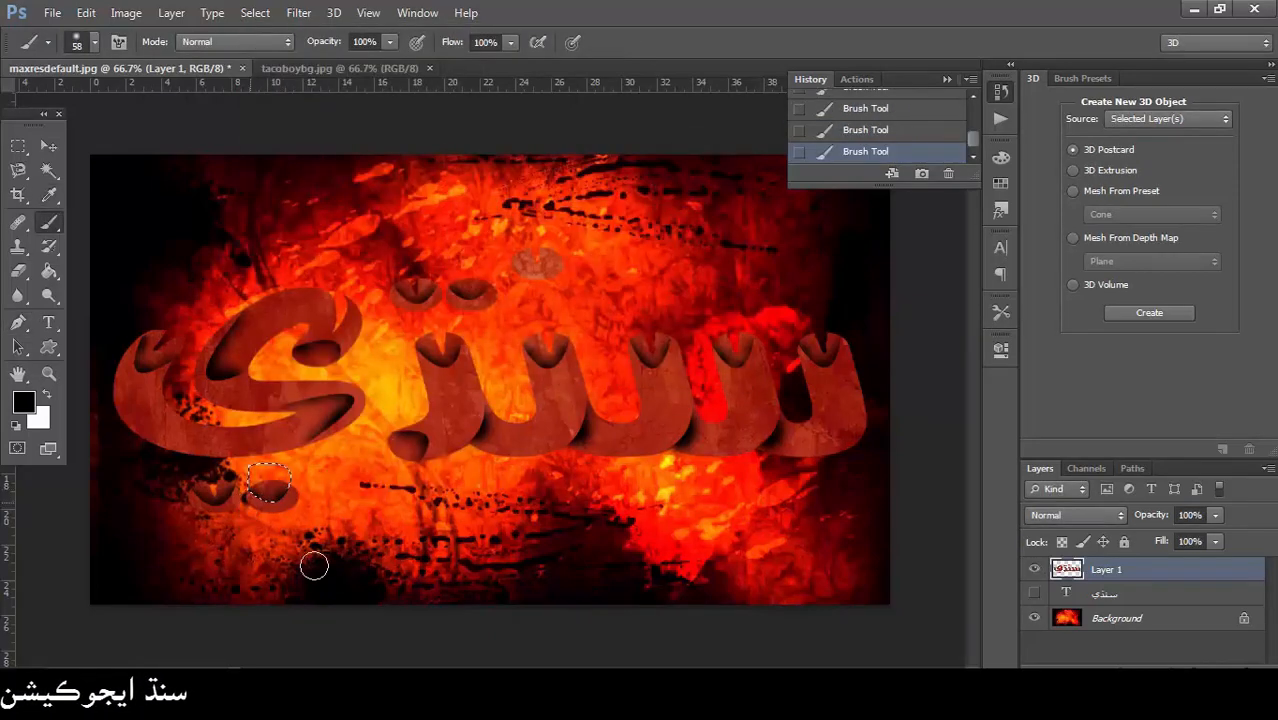
Step: Add a Hue/Saturation adjustment layer above the text layer with Hue 0, Saturation +23 and Lightness -10
click(947, 79)
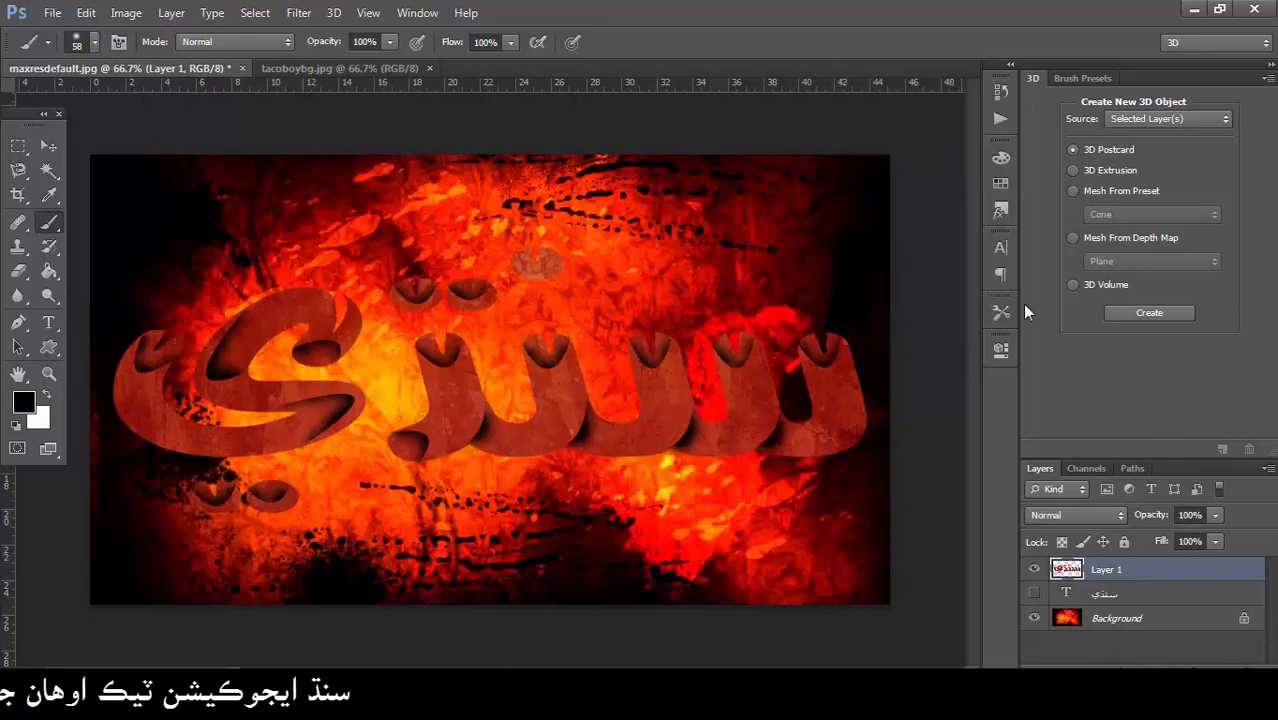
click(1163, 676)
click(1119, 445)
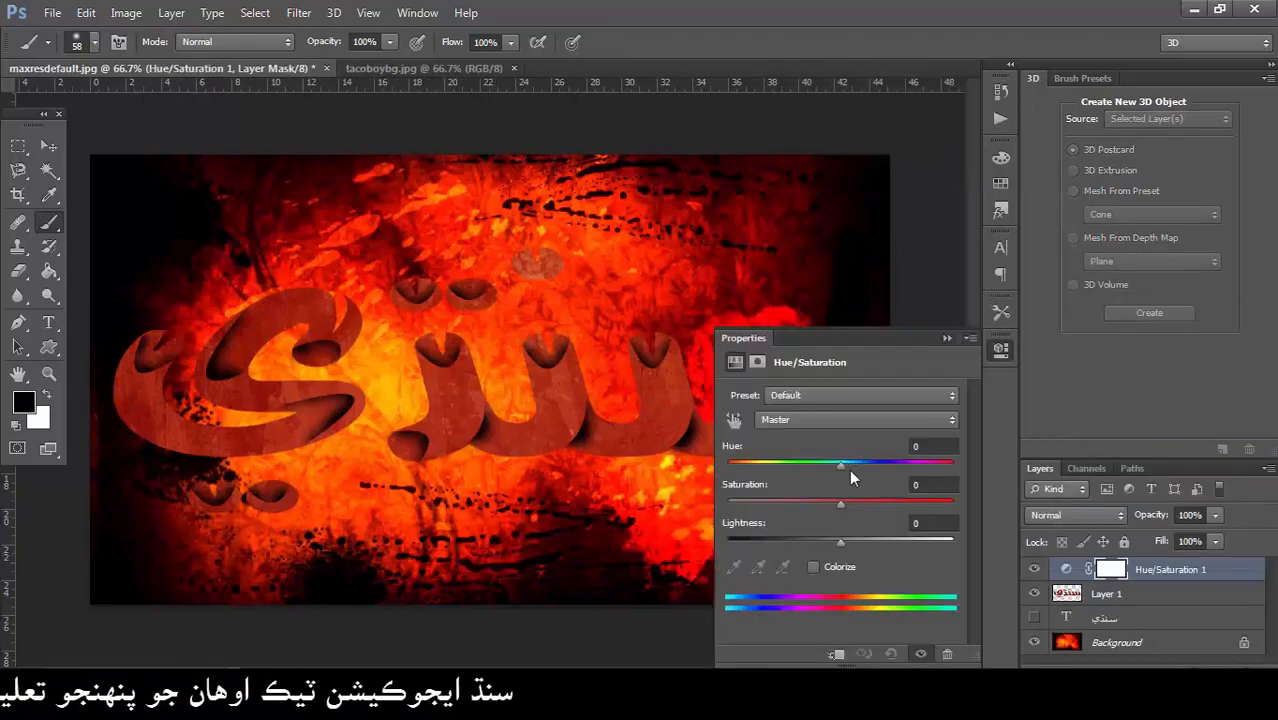
mouse_move(849, 469)
mouse_down()
mouse_move(797, 463)
mouse_move(893, 467)
mouse_move(860, 467)
mouse_move(805, 498)
mouse_move(880, 509)
mouse_move(854, 509)
mouse_move(814, 541)
mouse_move(858, 542)
mouse_move(817, 540)
mouse_move(866, 503)
mouse_move(831, 470)
mouse_move(844, 466)
mouse_up()
click(921, 446)
text(0)
text(0)
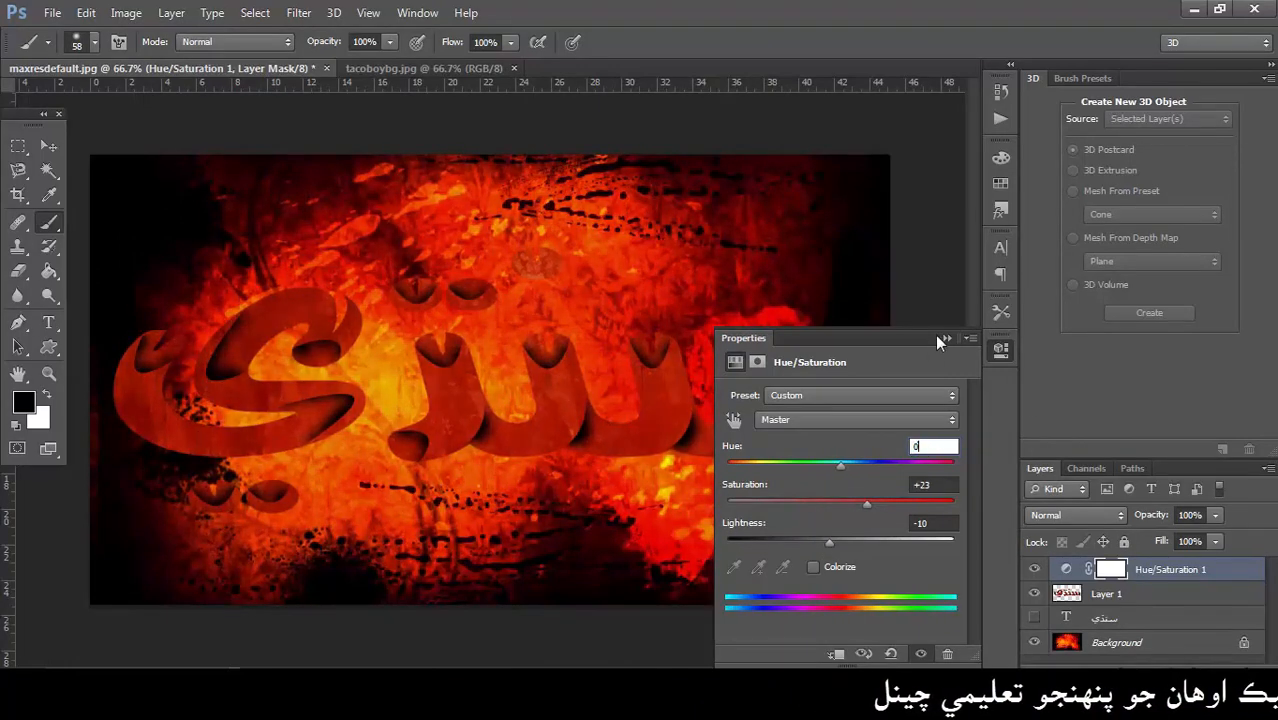
click(946, 339)
Step: Select the upper part of the topmost dot above the ن with a closed Pen path and shade its lower edge black on Layer 1
key(p)
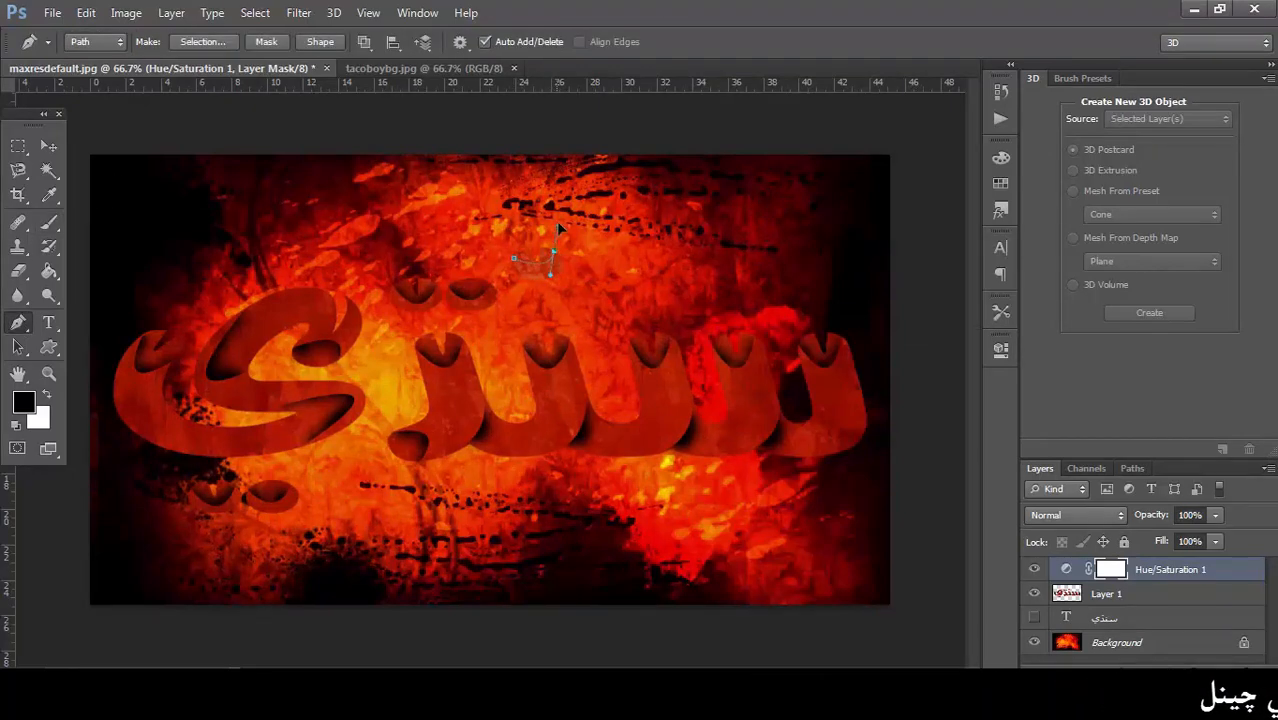
right_click(510, 226)
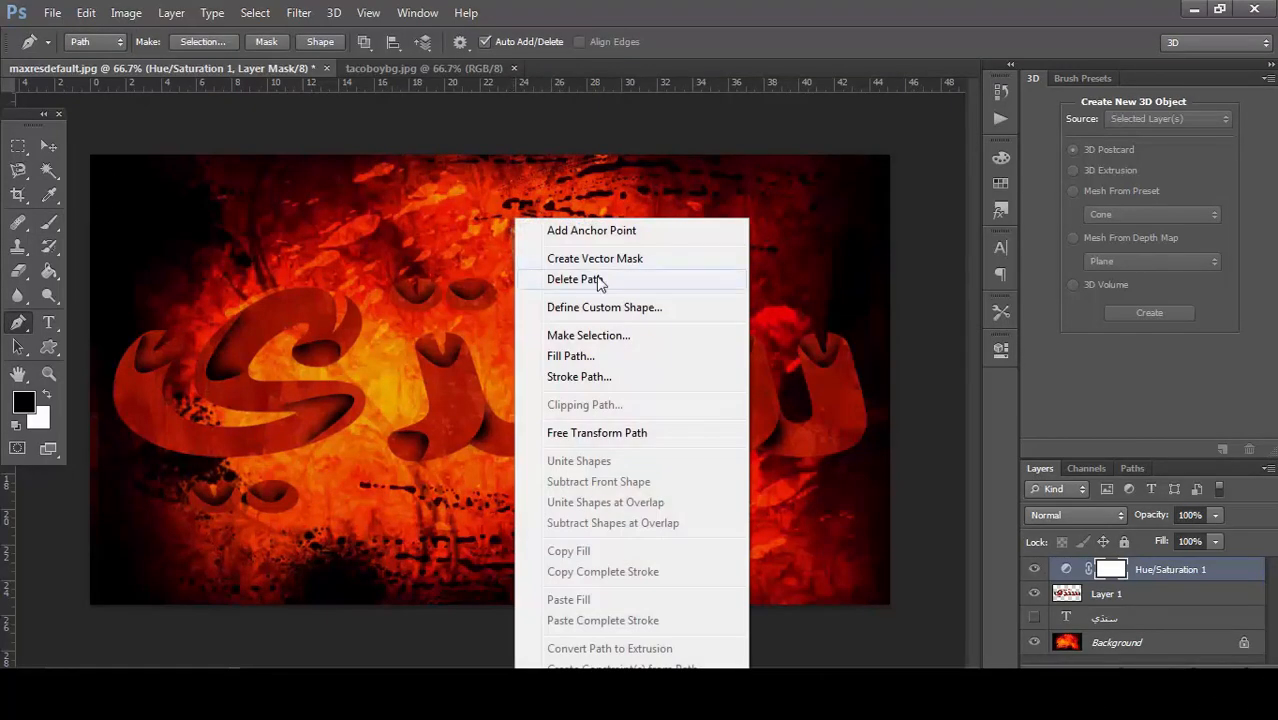
click(620, 330)
click(712, 200)
key(b)
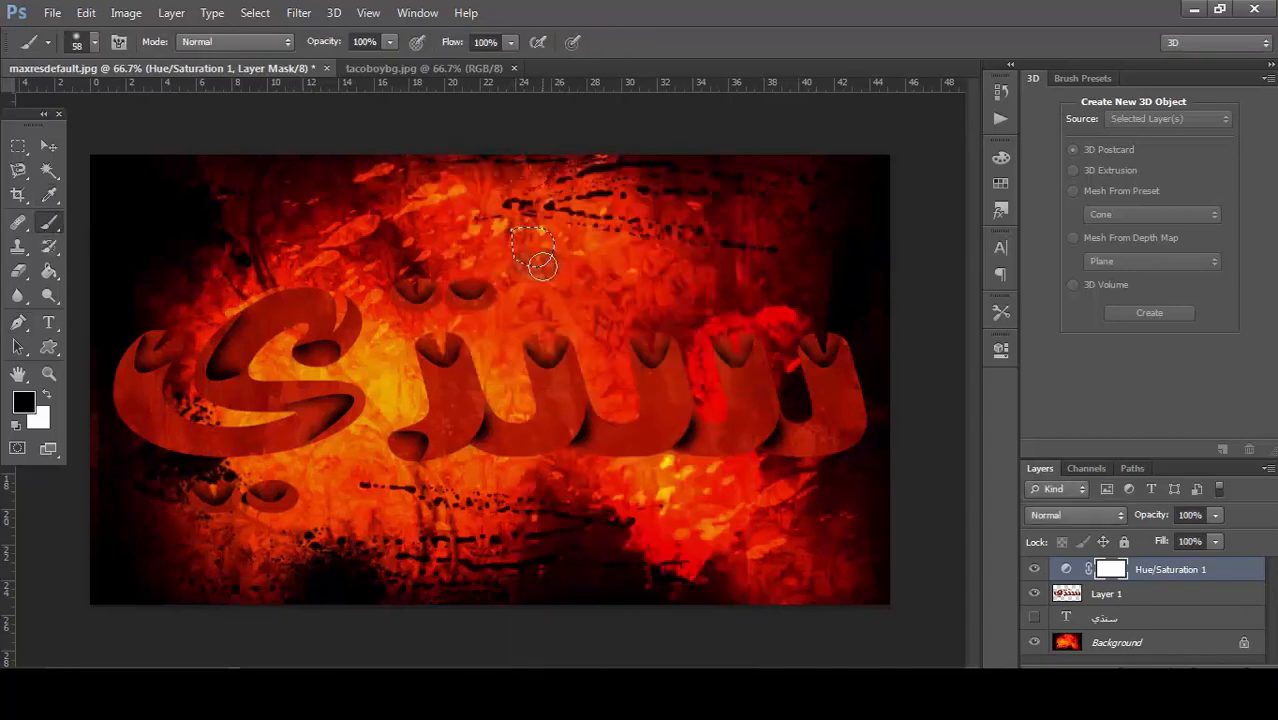
click(1162, 592)
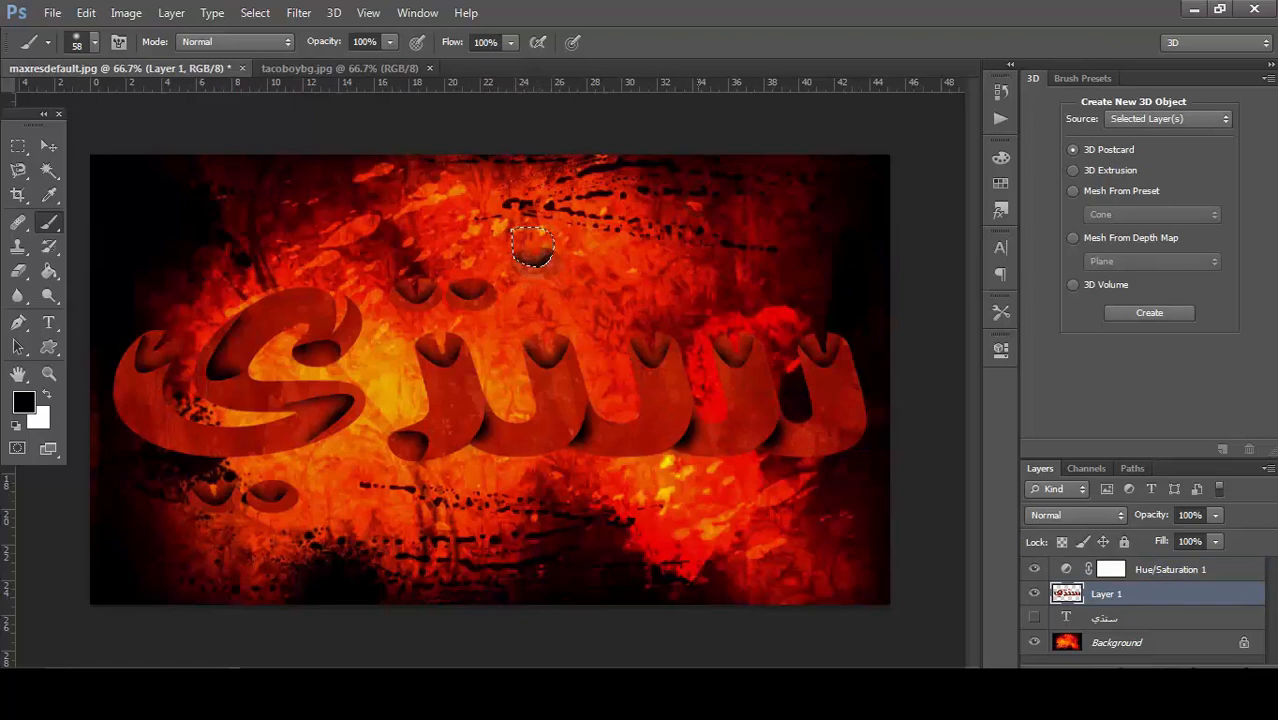
Step: Save the design as the JPEG file 911.jpg with quality 8 and the Progressive format with 3 scans
key(ctrl+shift+s)
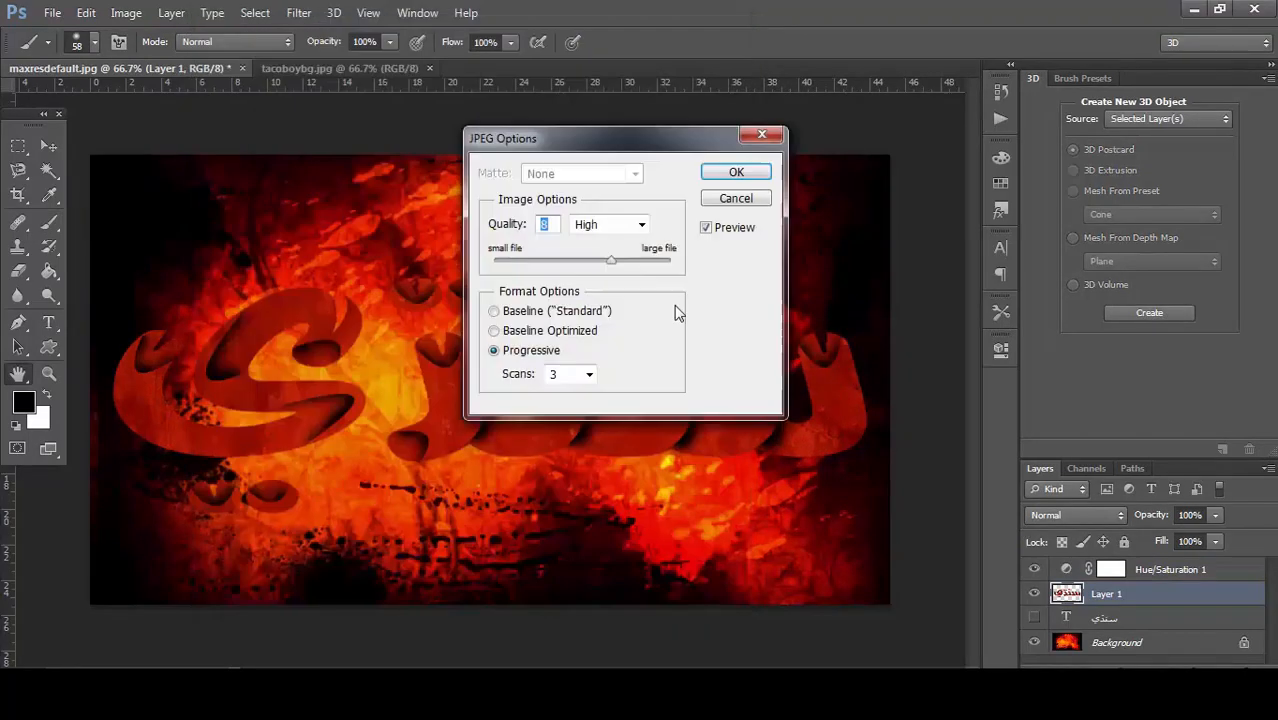
click(747, 171)
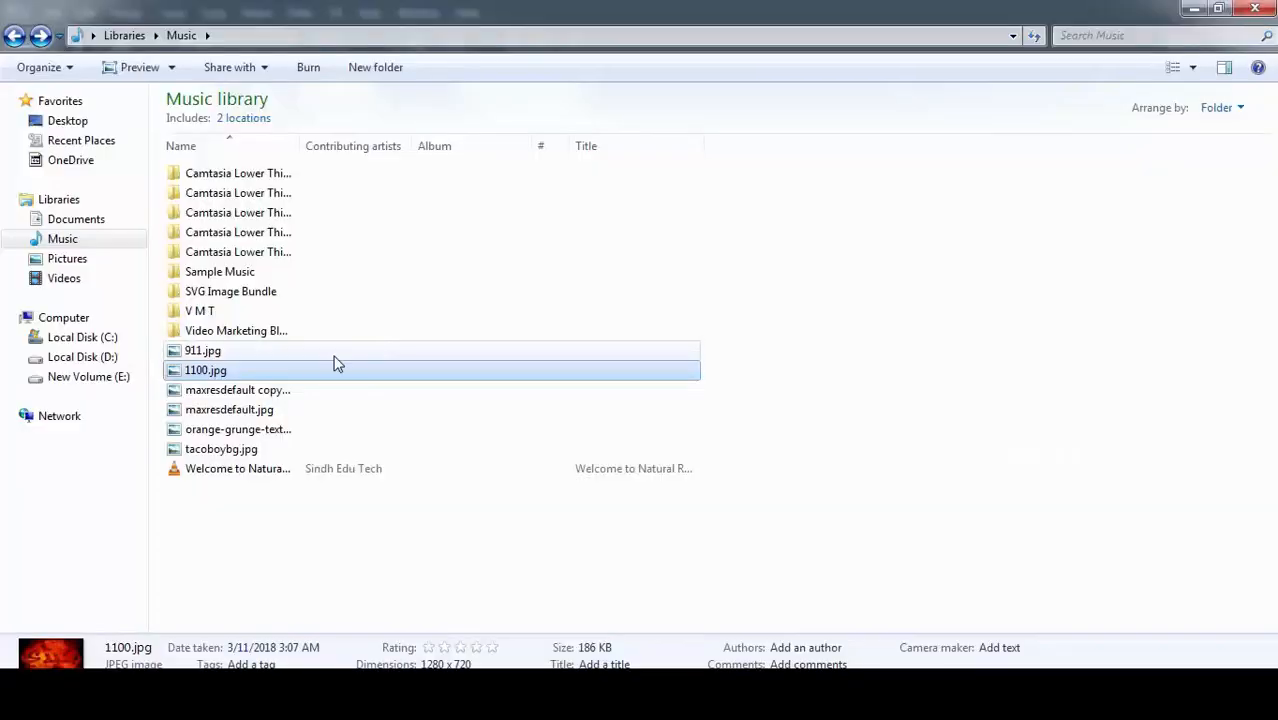
Step: Open 911.jpg from the Music library in Windows Photo Viewer, set it as the desktop background and minimize the open windows
double_click(230, 352)
right_click(791, 206)
click(850, 246)
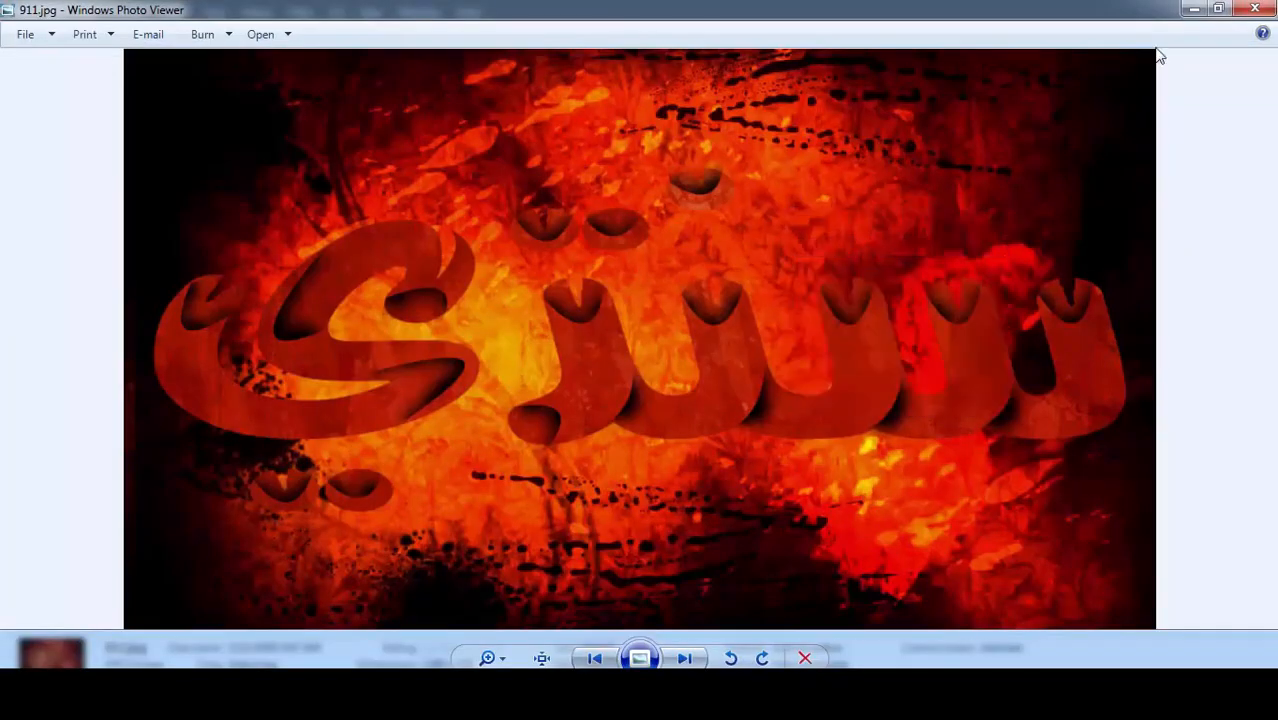
click(1194, 9)
click(1194, 9)
click(1194, 9)
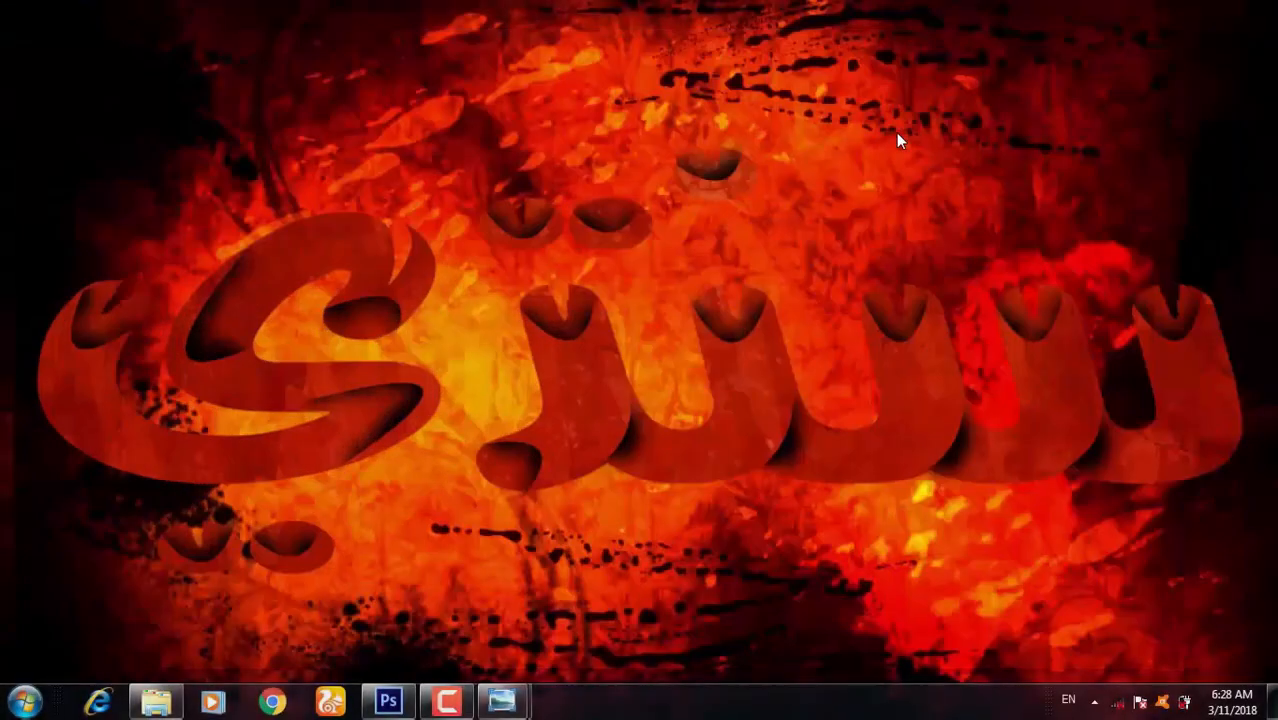